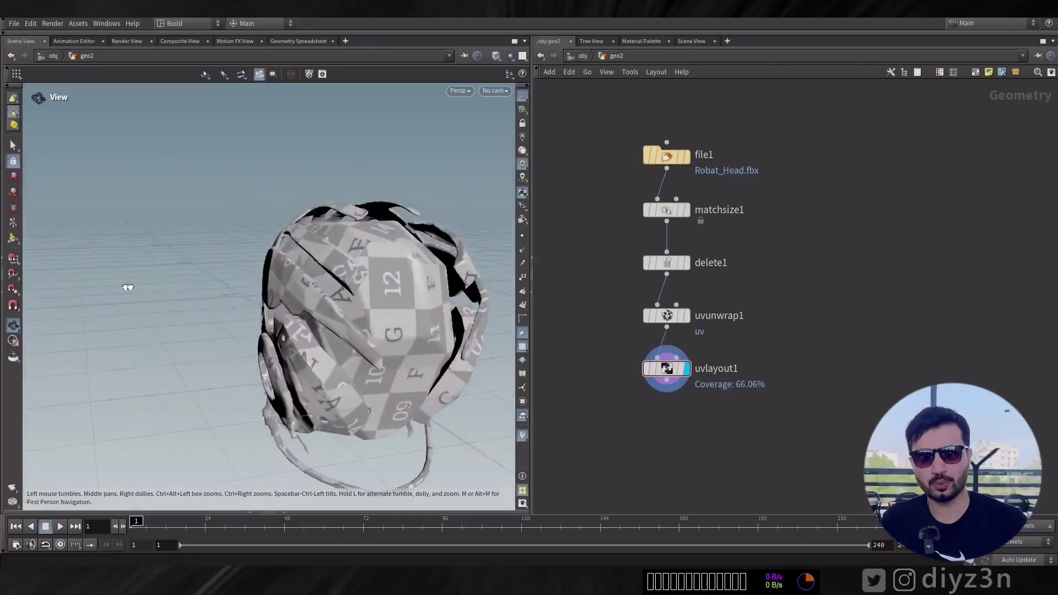
- Inspect the helmet's UV layout in the UV viewport, and return to the perspective view
left_click_drag(128, 287, 303, 292)
middle_click_drag(809, 300, 770, 276)
left_click(462, 91)
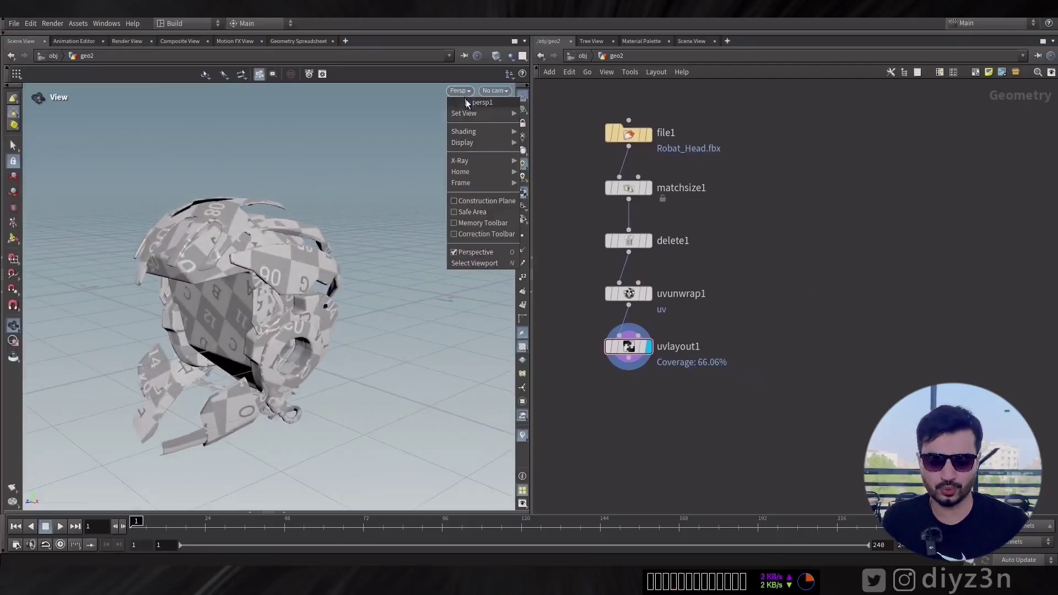
mouse_move(474, 113)
left_click(546, 158)
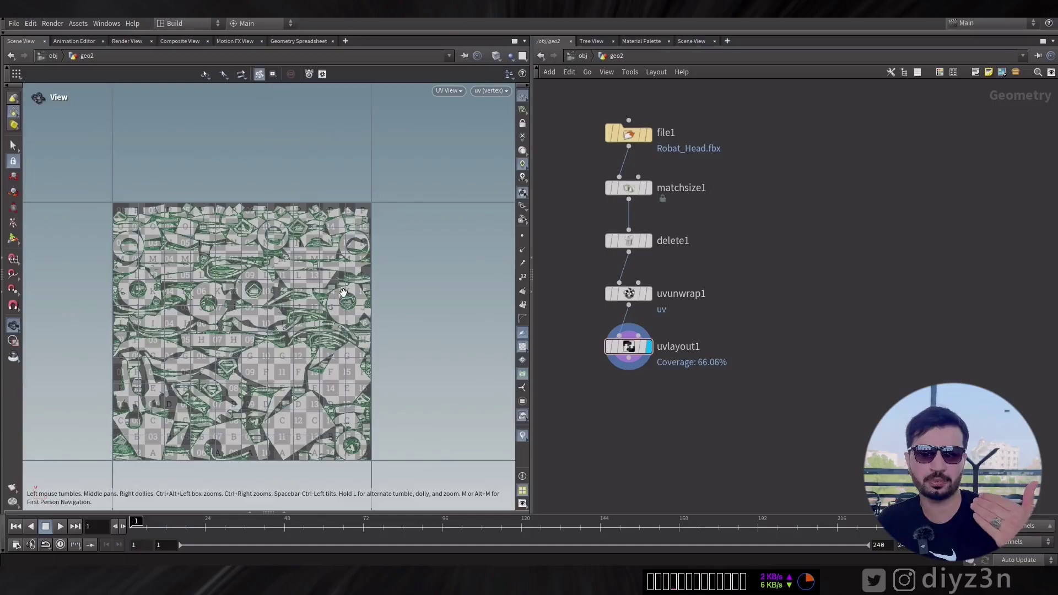
key("space+1")
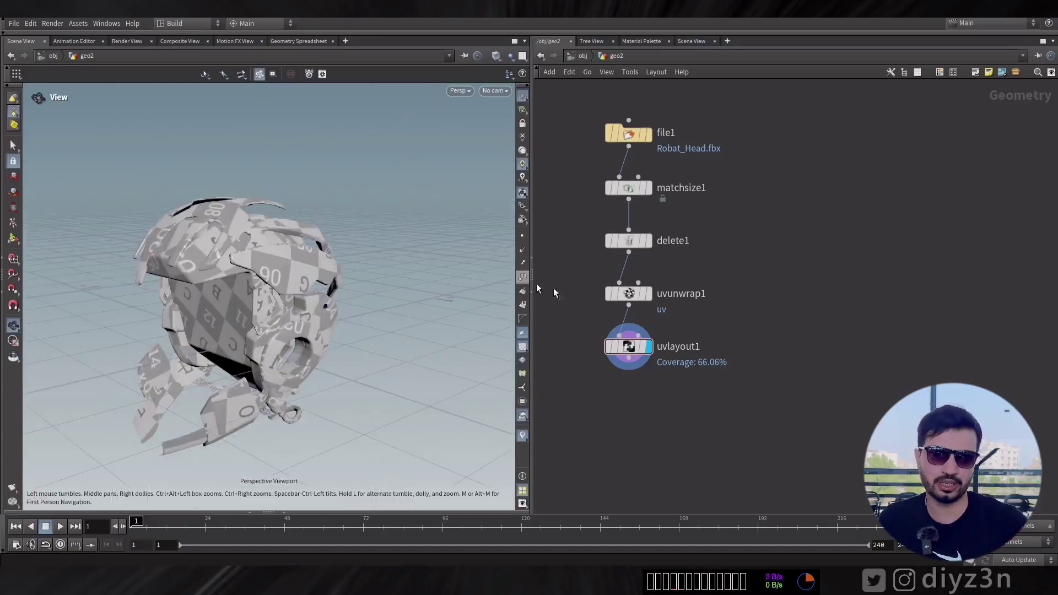
- Add a COP Network node beside the geometry node chain and show its parameters
middle_click_drag(723, 317, 699, 344)
left_click_drag(381, 284, 251, 276)
key("Tab")
type("cop")
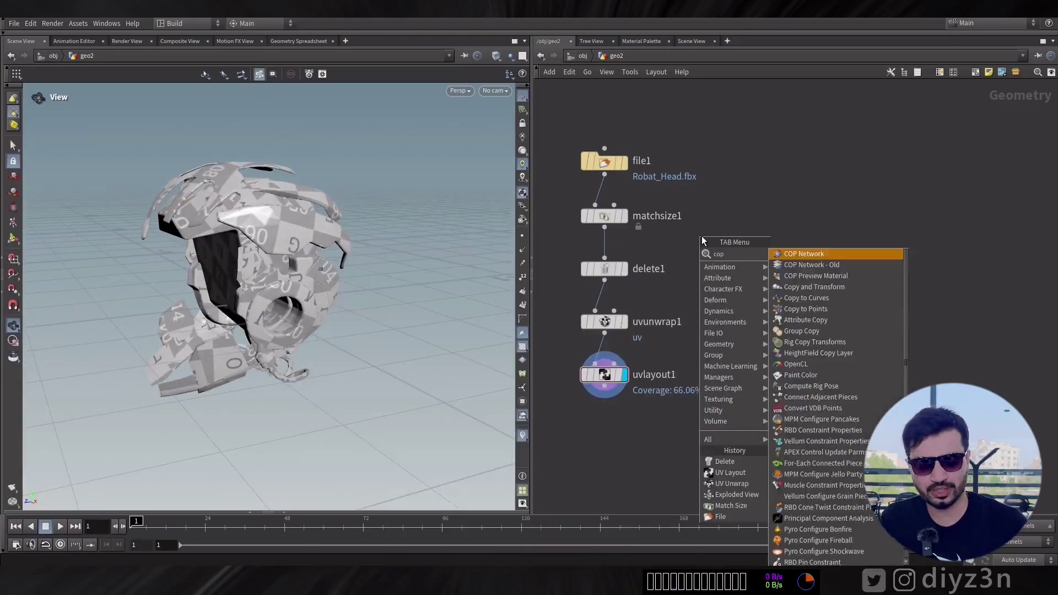
left_click(811, 257)
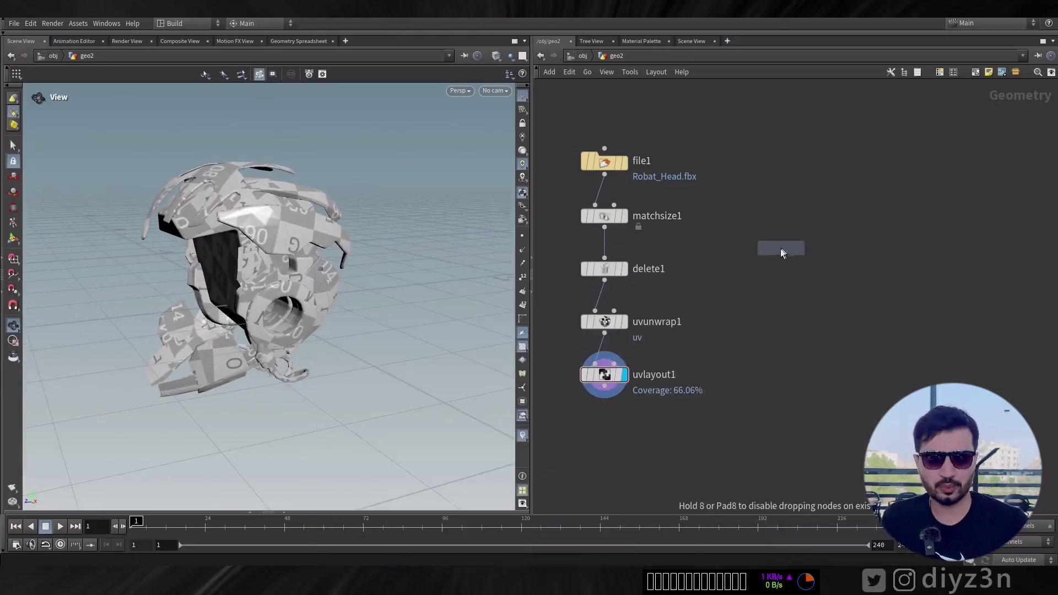
middle_click_drag(770, 332, 722, 339)
key("p")
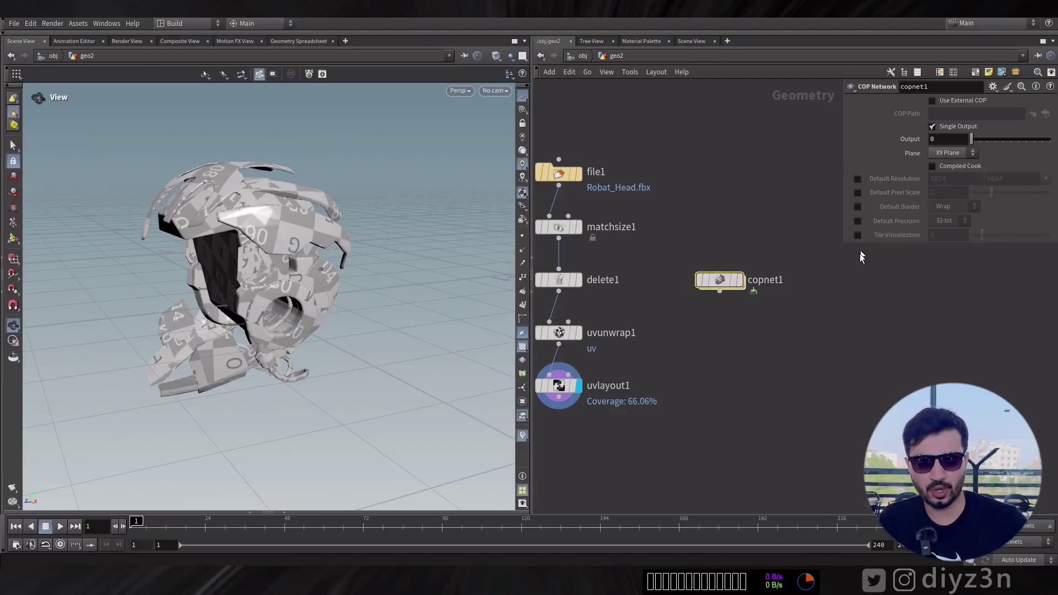
- Add a Null node connected below uvlayout1 and name it TO_COPs
mouse_move(725, 283)
middle_click_drag(584, 407, 640, 323)
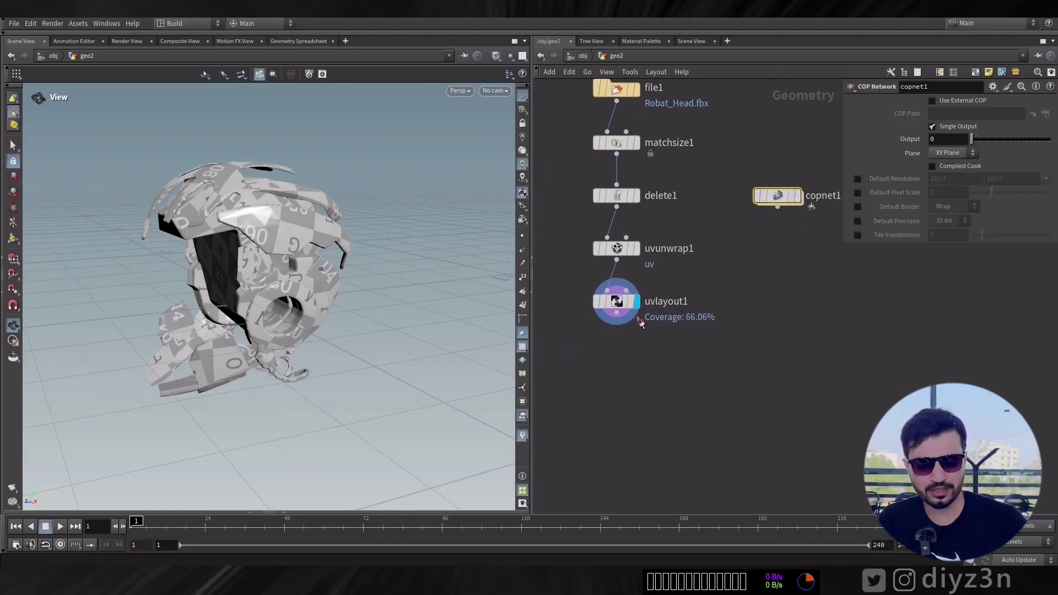
key("Tab")
type("null")
key("Return")
left_click(650, 378)
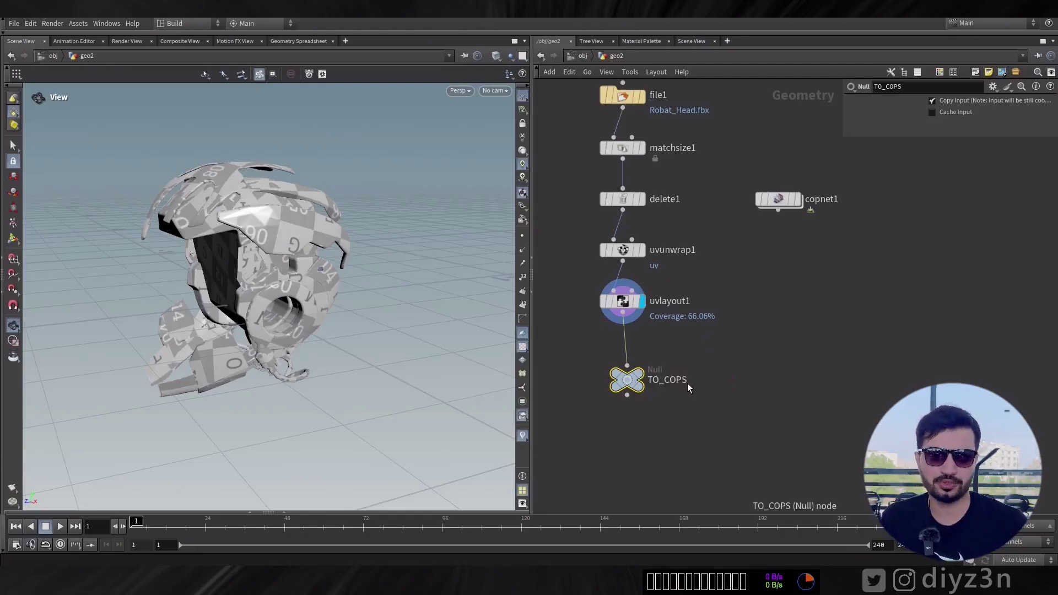
double_click(686, 381)
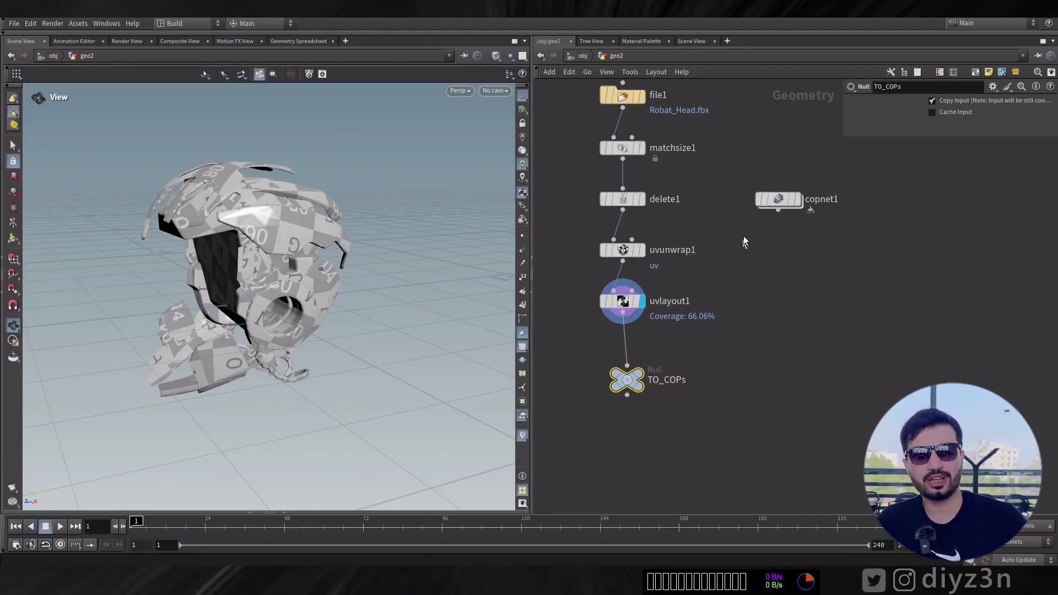
- Inside the copnet1 network, add a Preview Material node and set its scale to 1.2
double_click(778, 200)
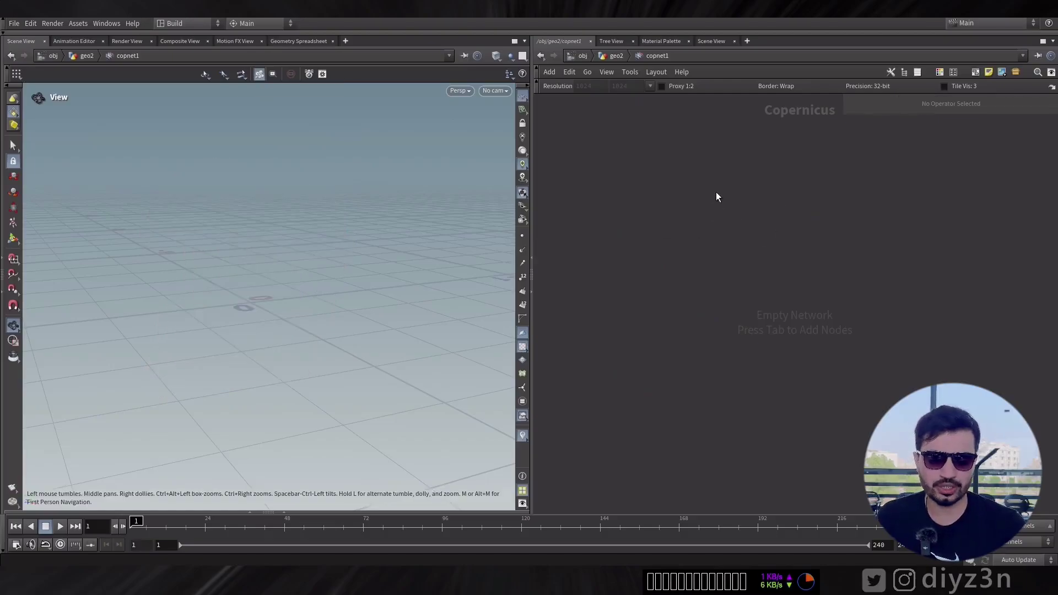
key("Tab")
type("prev")
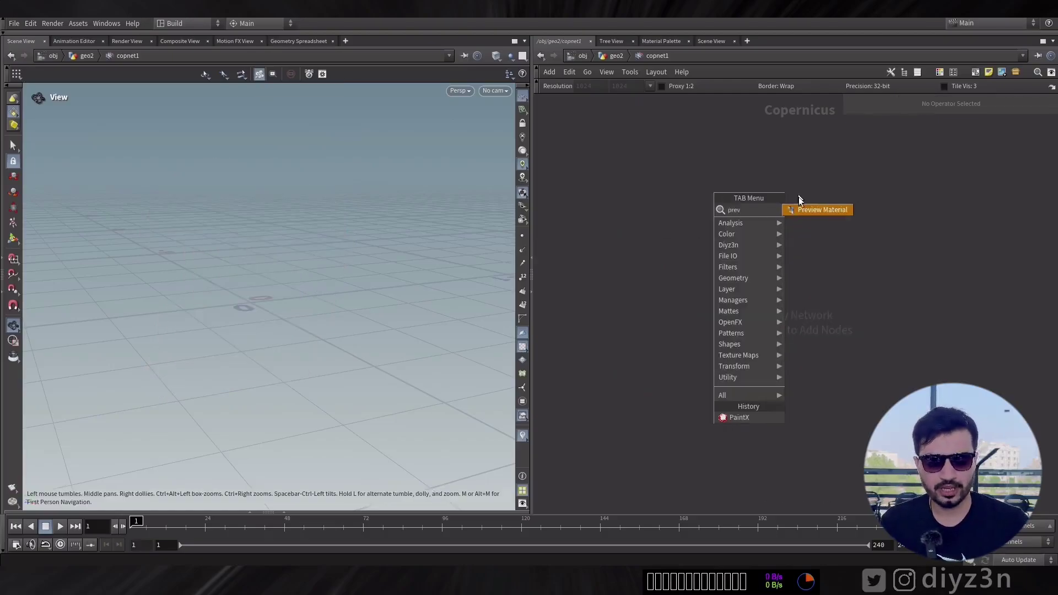
key("Return")
left_click(825, 220)
right_click_drag(448, 223, 213, 239)
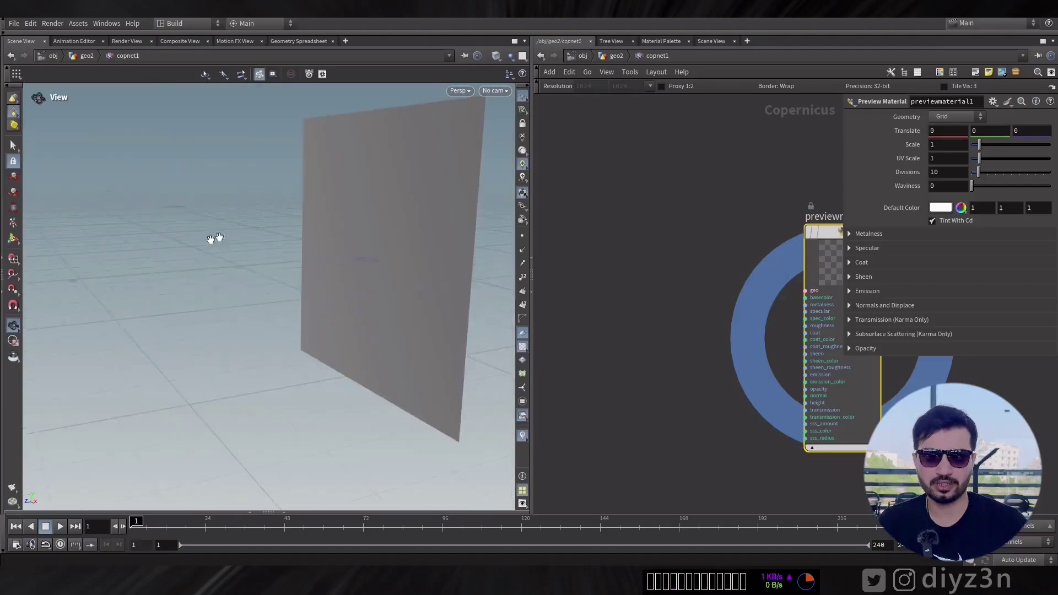
left_click_drag(213, 239, 397, 292)
middle_click_drag(765, 292, 698, 262)
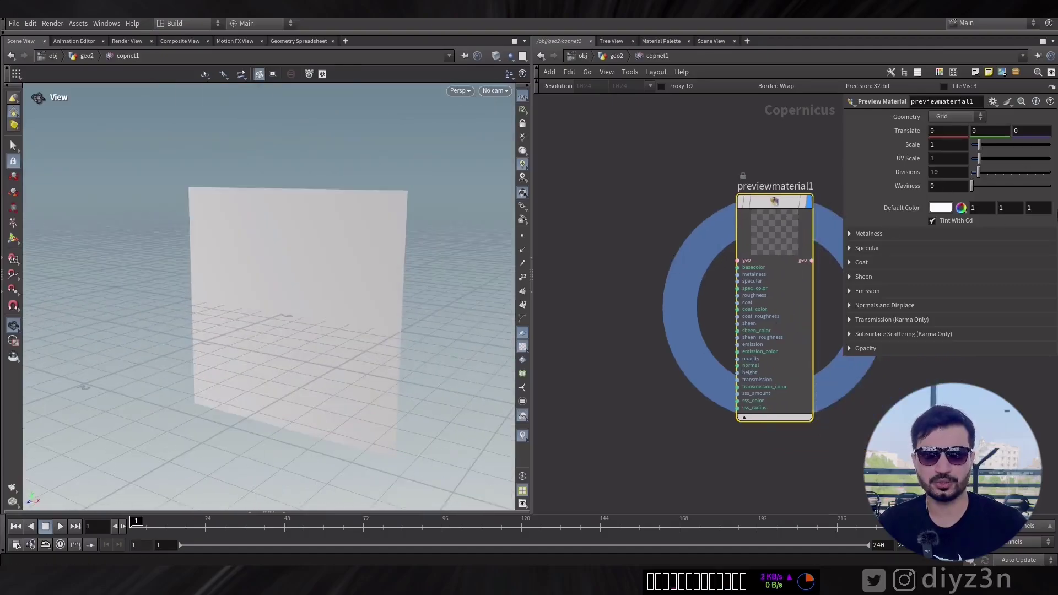
mouse_move(979, 144)
left_mouse_down()
mouse_move(1007, 147)
mouse_move(981, 148)
left_mouse_up()
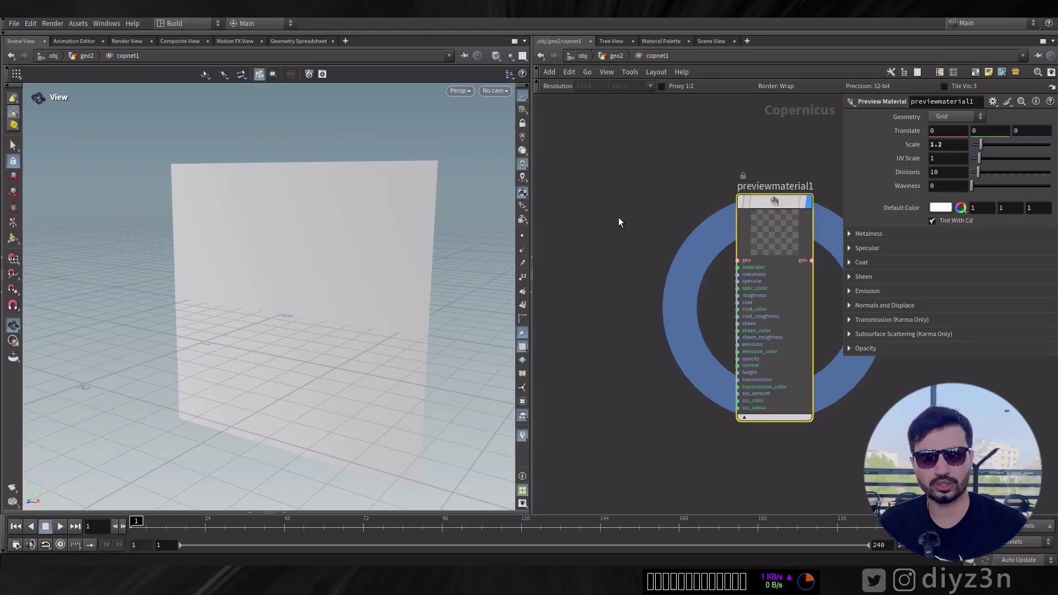
- Add a SOP Import node that loads /obj/geo2/TO_COPs and feed it into the preview material's geo input
key("Tab")
type("sop")
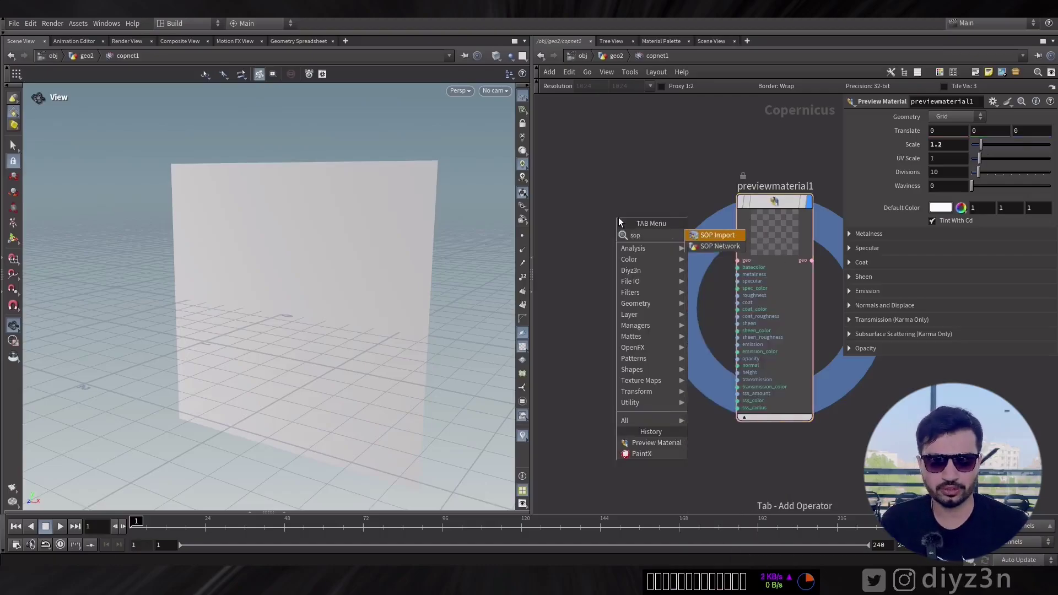
left_click(697, 234)
left_click(600, 183)
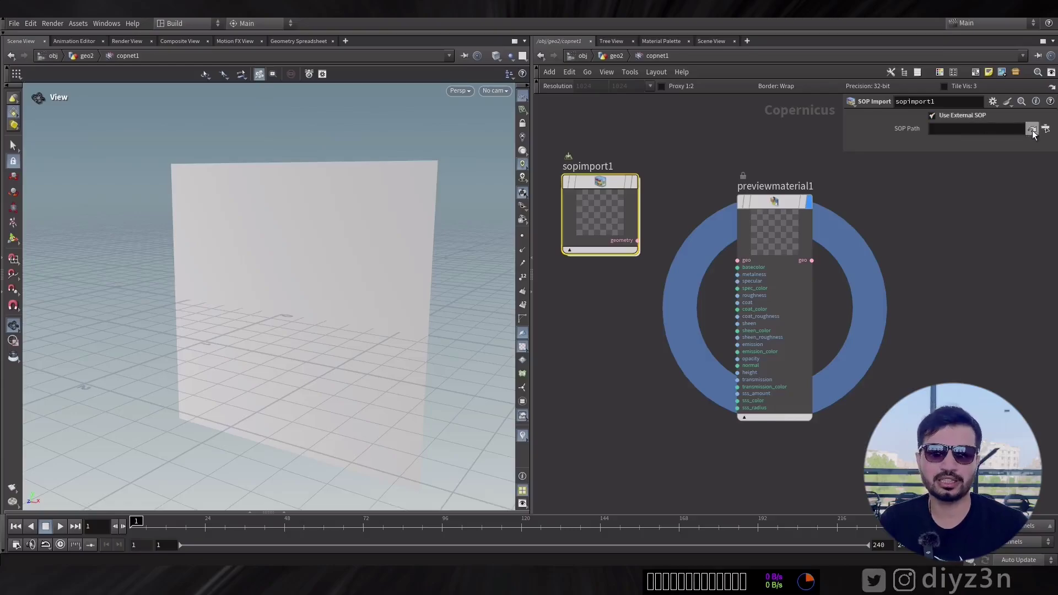
left_click(1031, 130)
double_click(980, 95)
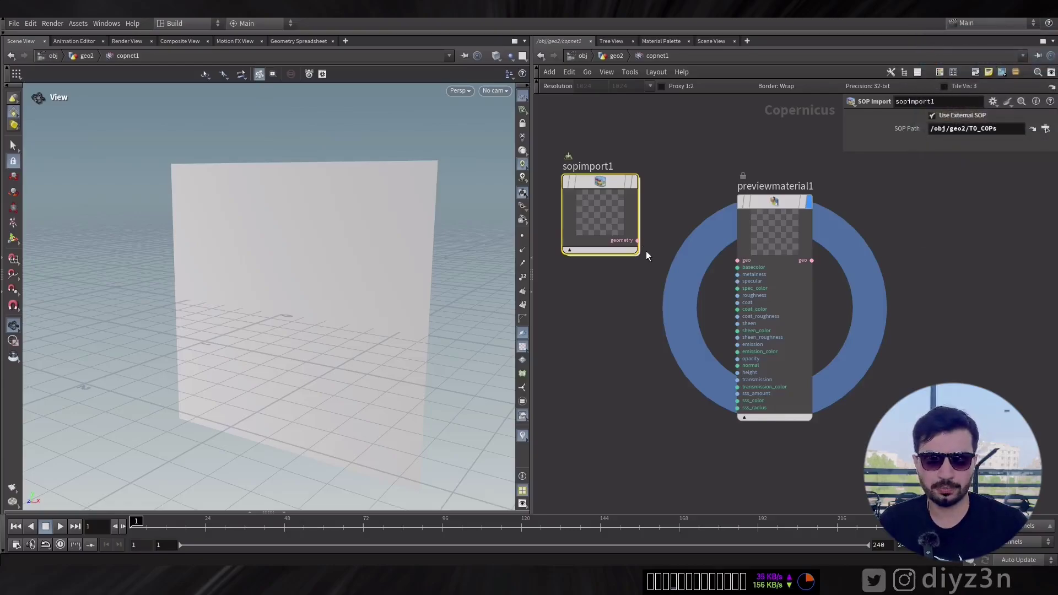
right_click_drag(275, 289, 455, 276)
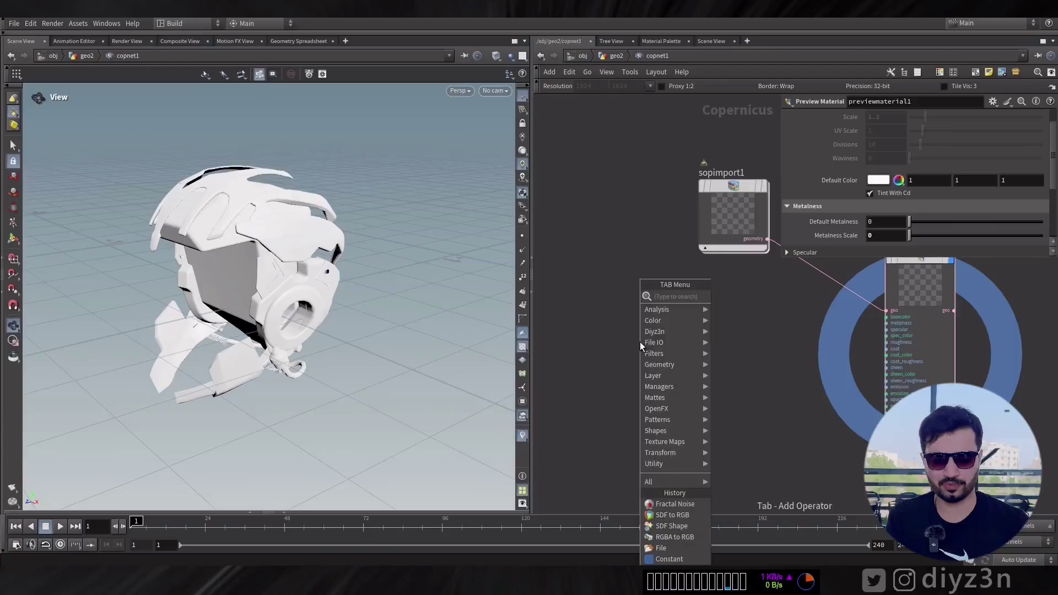
- Add a File node that loads weathered_metal.036.jpg and display its image in the viewport
type("fil")
left_click(729, 297)
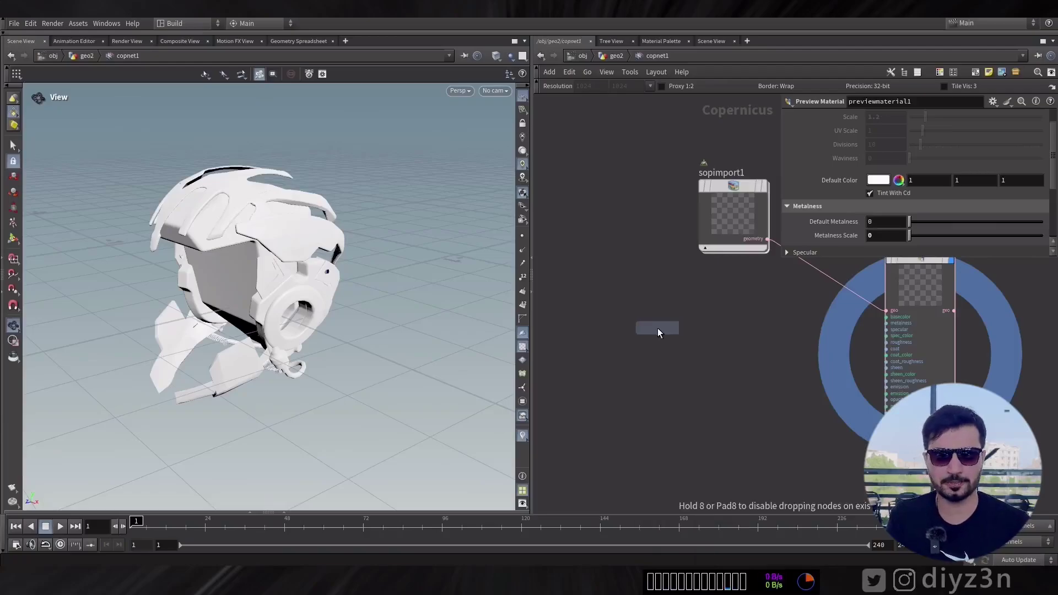
left_click(656, 326)
left_click(1038, 131)
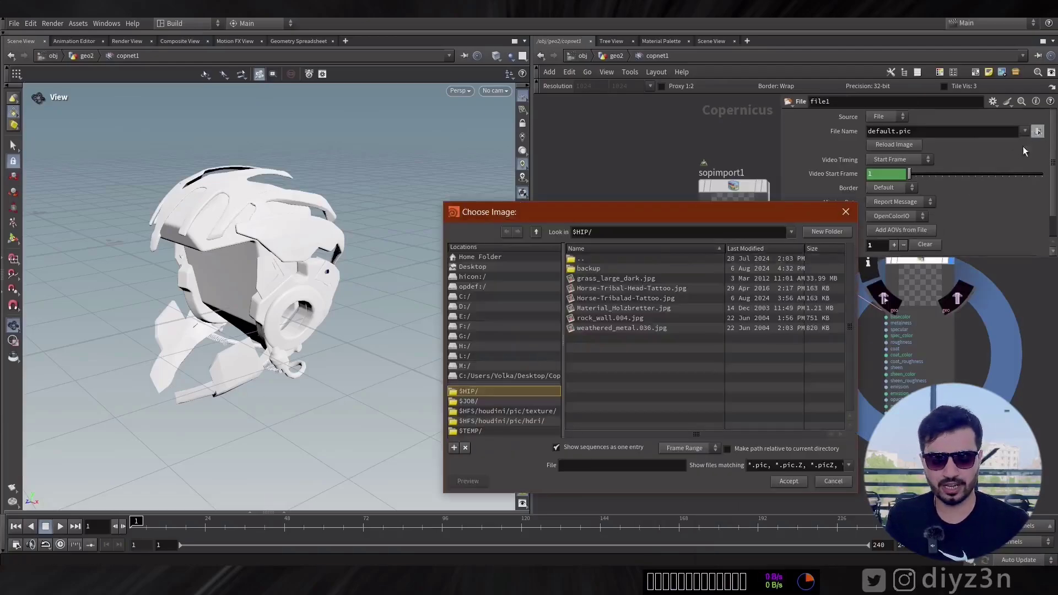
double_click(636, 330)
mouse_move(657, 347)
left_click(692, 296)
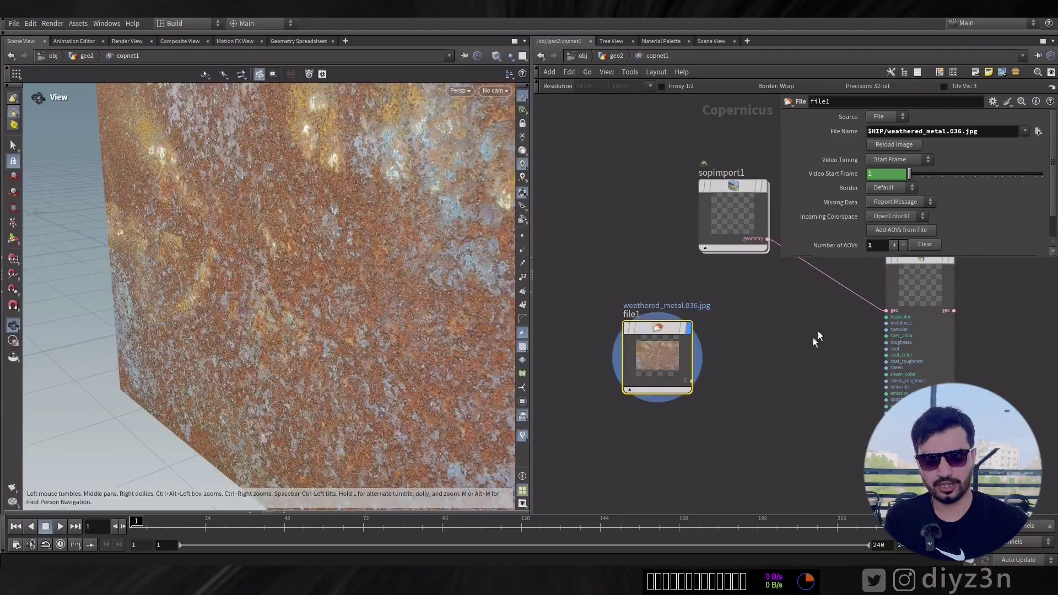
- Display the preview material again and connect the File node's output to its basecolor input
middle_click_drag(876, 335, 846, 377)
left_click(927, 270)
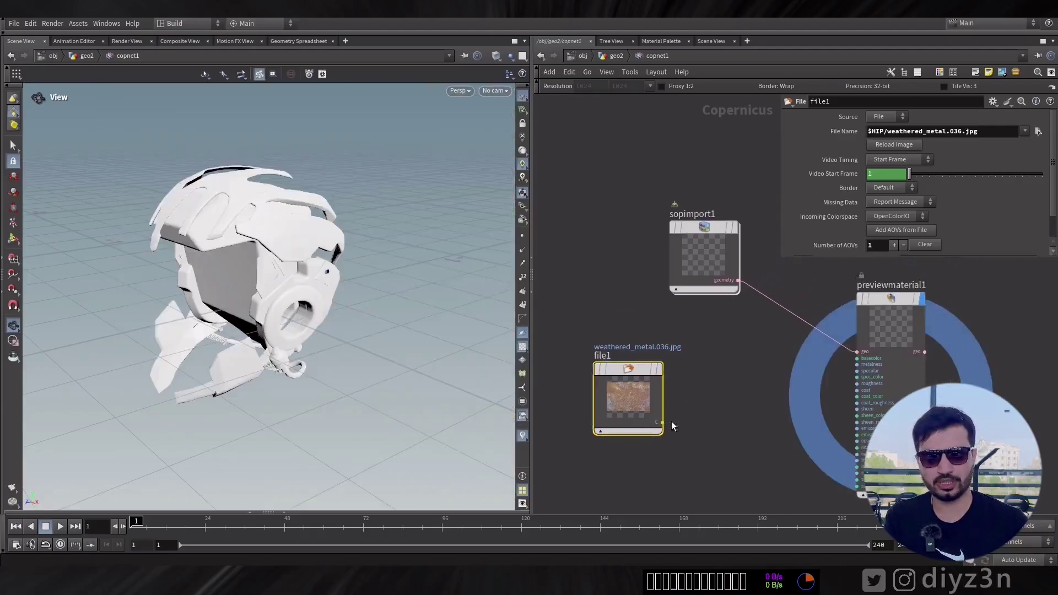
left_click(856, 359)
- Insert an RGBA to RGB node into the wire between the metal texture and the preview material's basecolor input
scroll(827, 392, "up", 2)
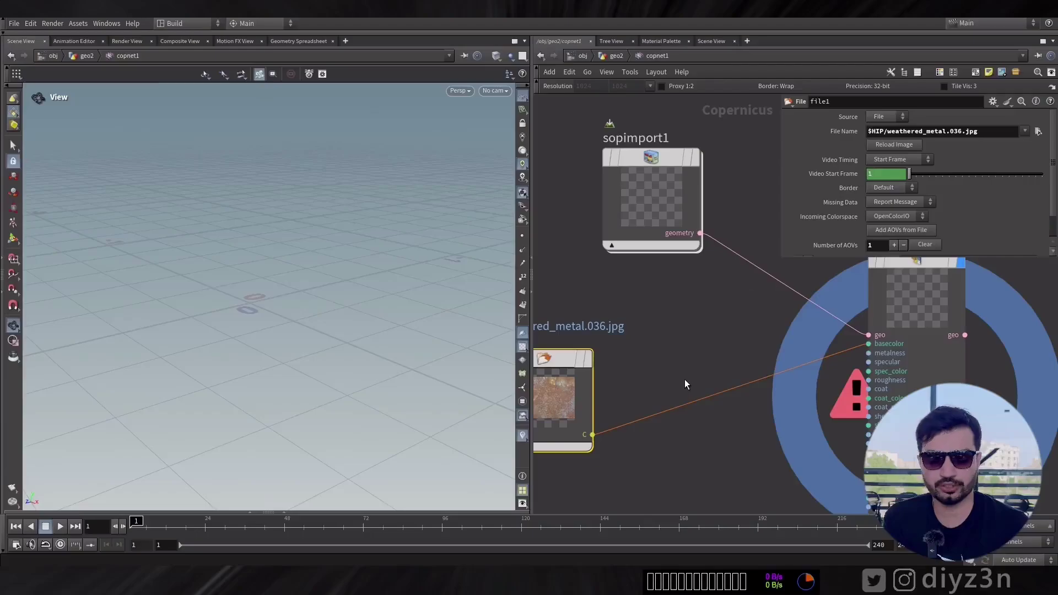
key("Tab")
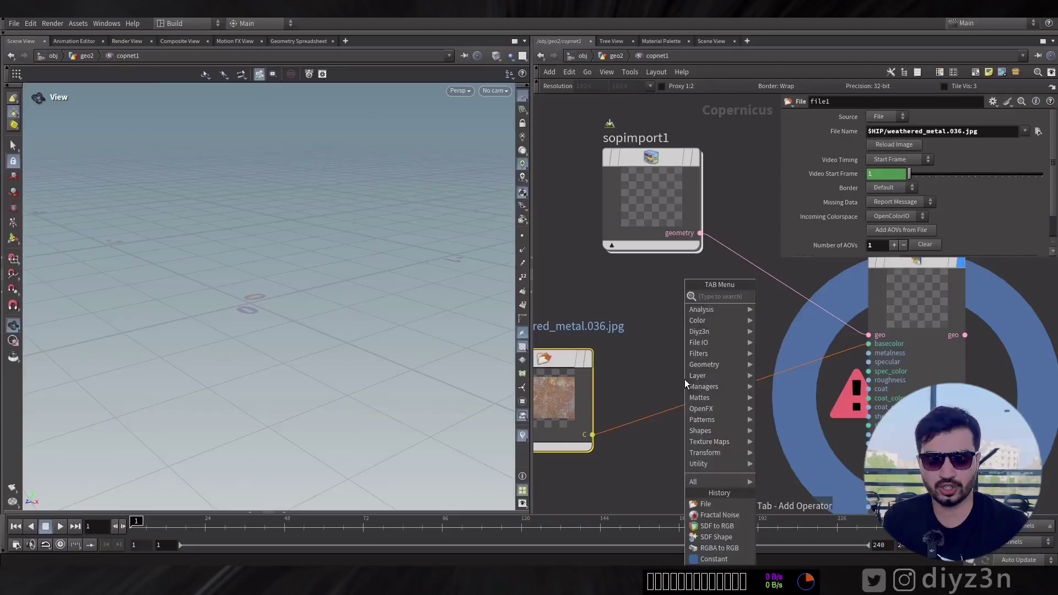
type("rgba")
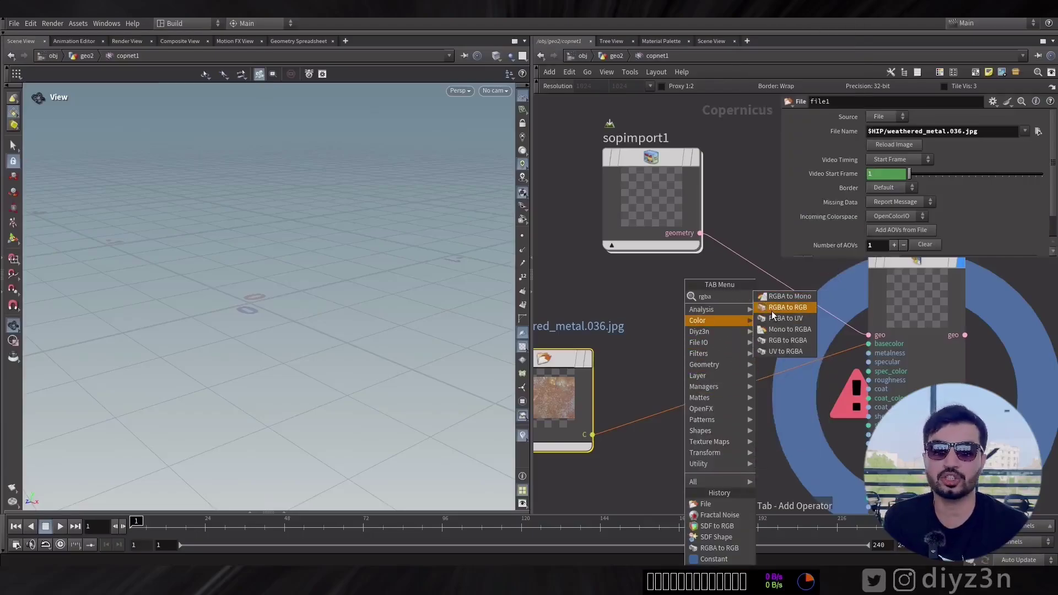
left_click(772, 310)
left_click(726, 374)
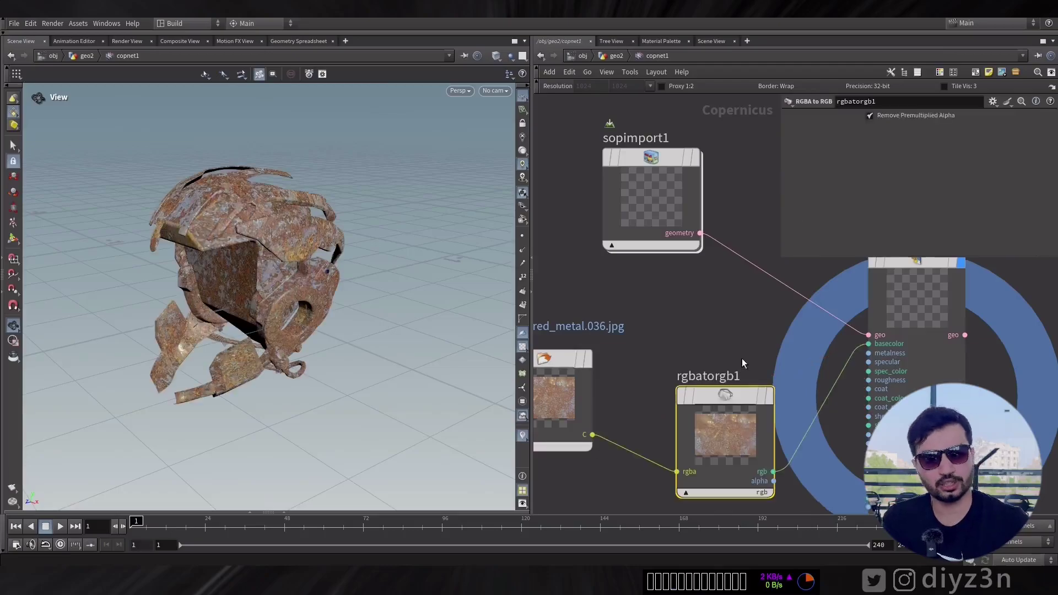
left_click_drag(340, 299, 364, 342)
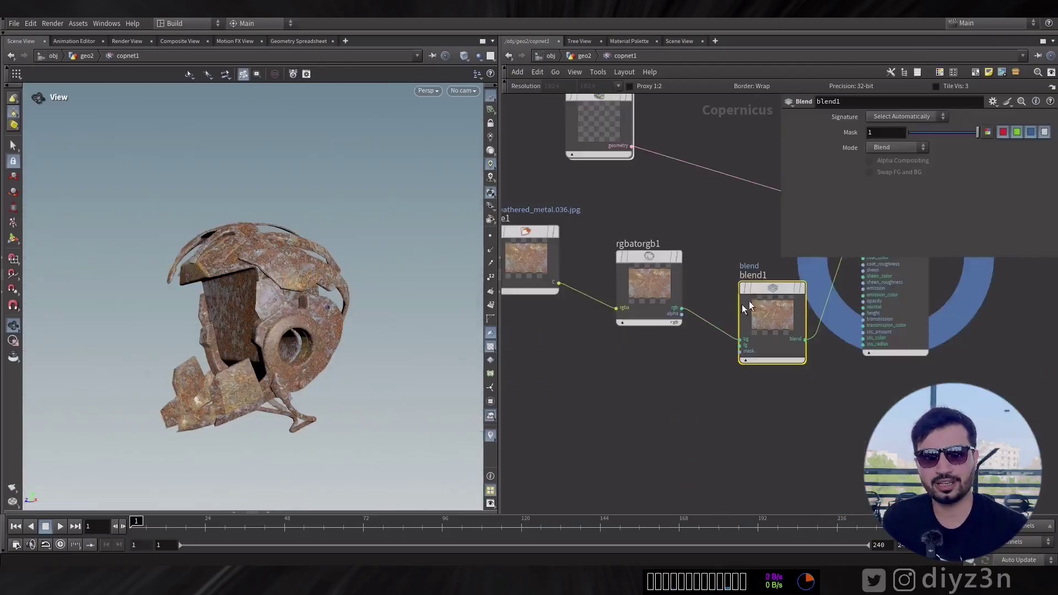
- Move the Blend node lower in the network and add a Fractal Noise node below the texture chain
left_click_drag(749, 301, 770, 333)
key("Tab")
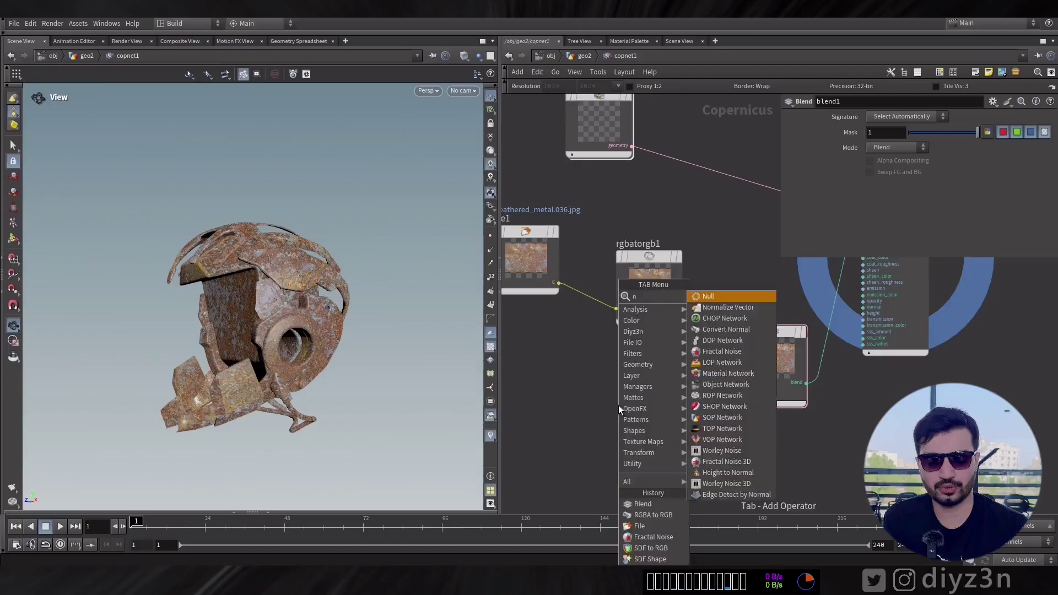
type("noi")
left_click(710, 298)
left_click(625, 453)
scroll(676, 464, "up", 2)
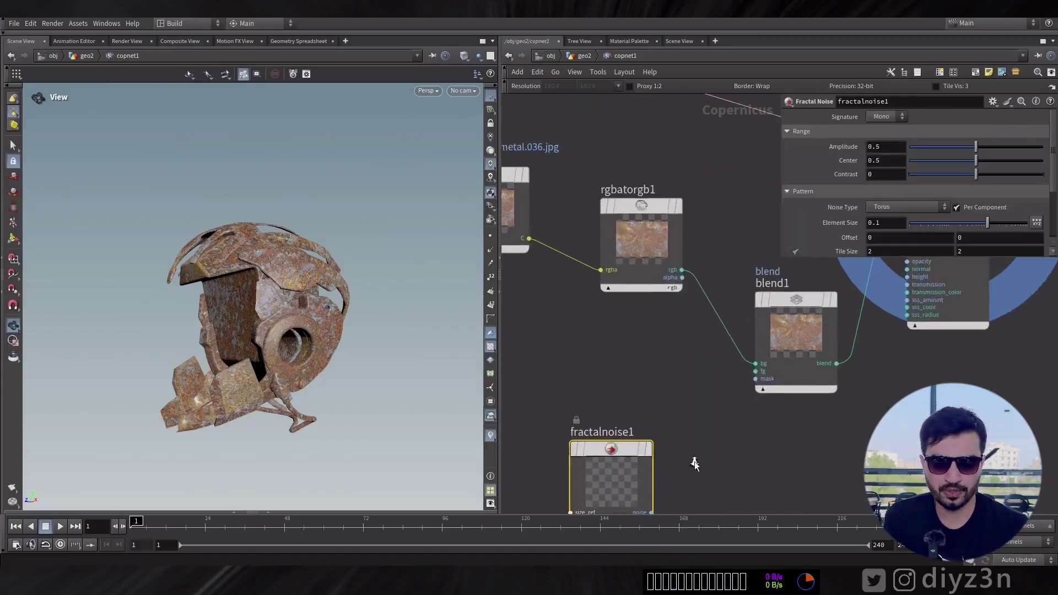
- Add a Constant node above the Fractal Noise node and connect it to the Blend node's fg input
middle_click_drag(694, 462, 723, 456)
key("Tab")
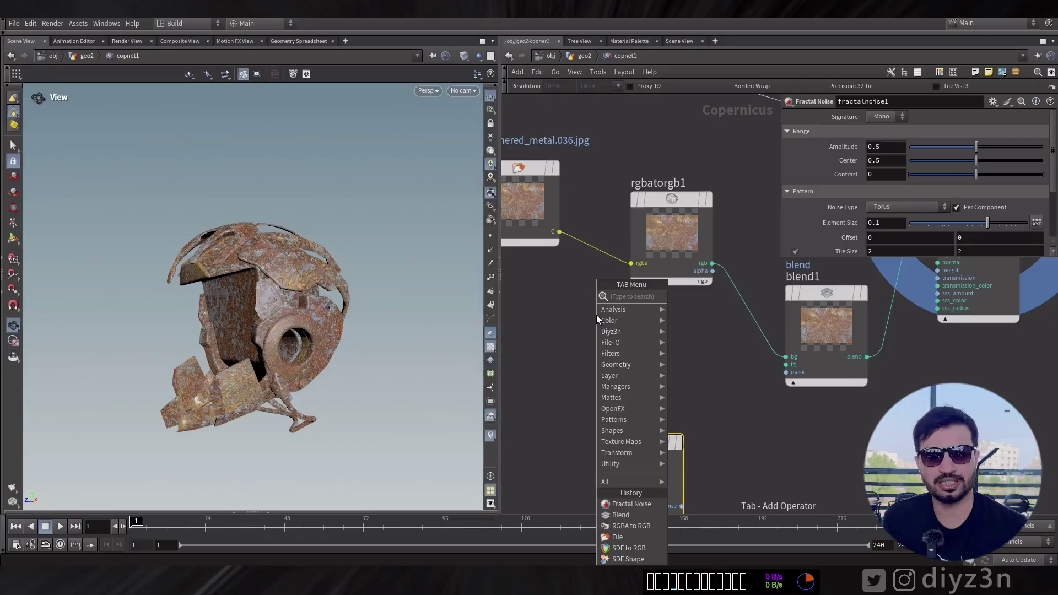
type("const")
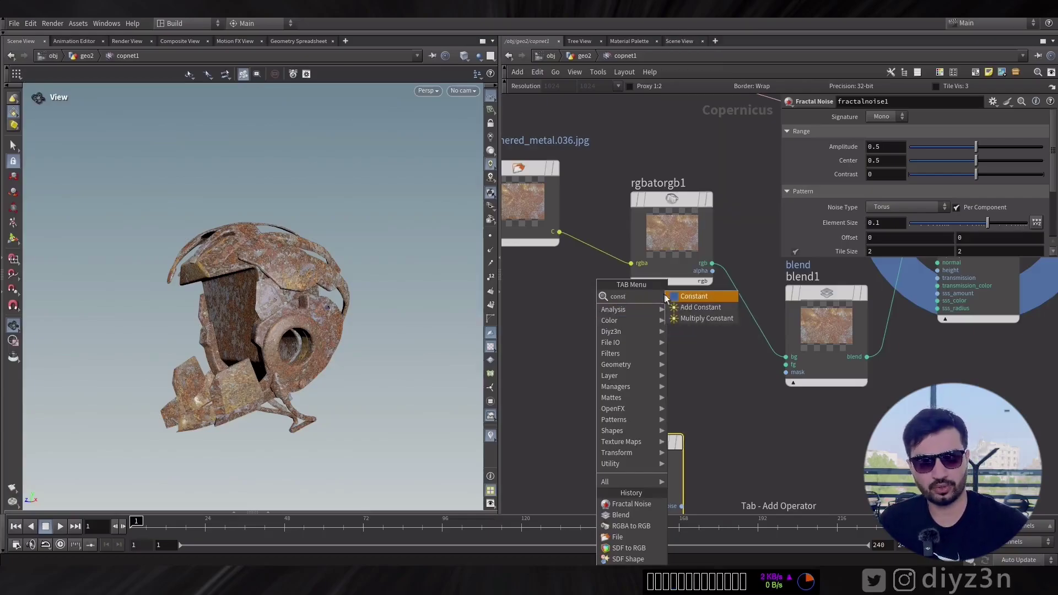
key("Return")
left_click(645, 349)
left_click_drag(630, 353, 602, 335)
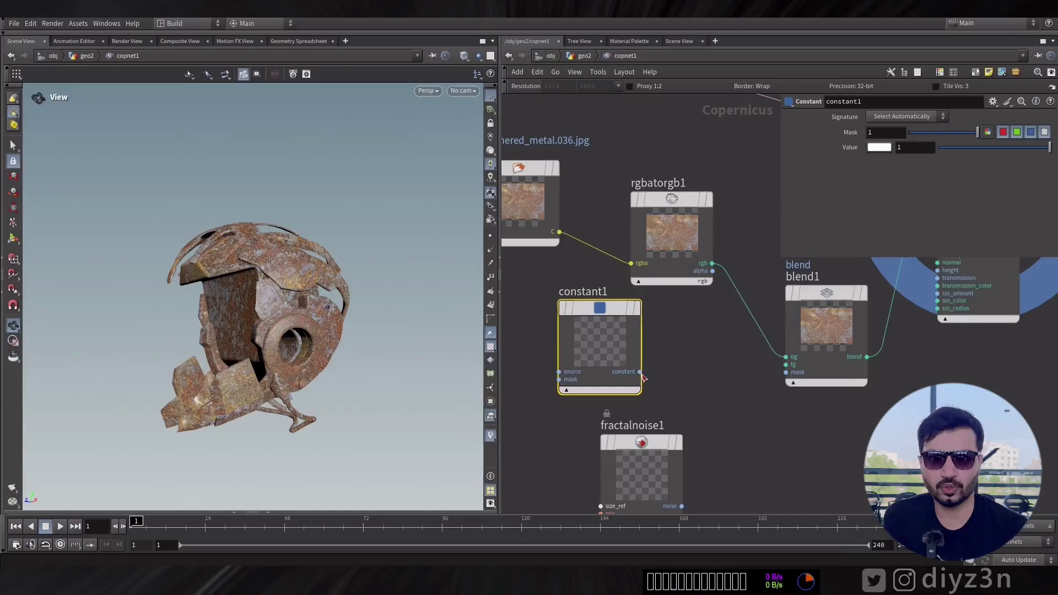
- Connect the Fractal Noise output to the Blend node's mask input and set the noise amplitude to 1
middle_click_drag(756, 421, 715, 373)
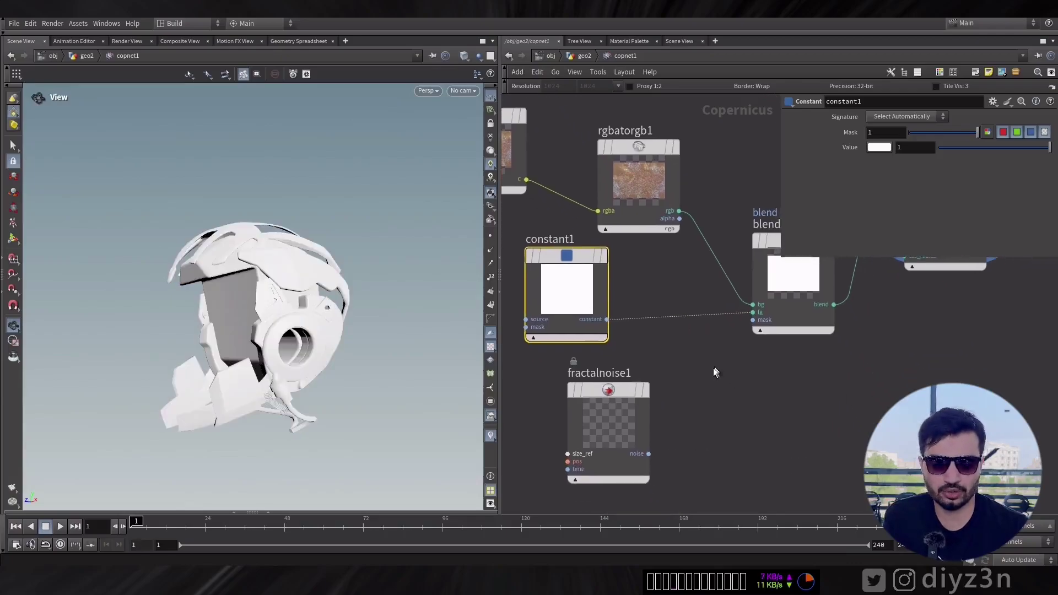
left_click_drag(650, 455, 744, 339)
left_click(746, 372)
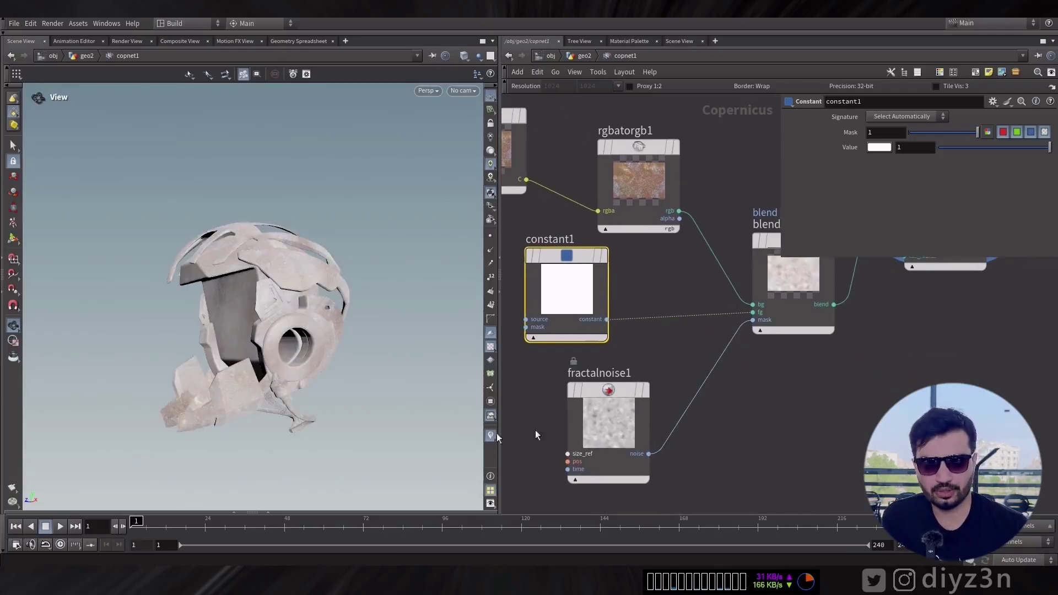
left_click(608, 419)
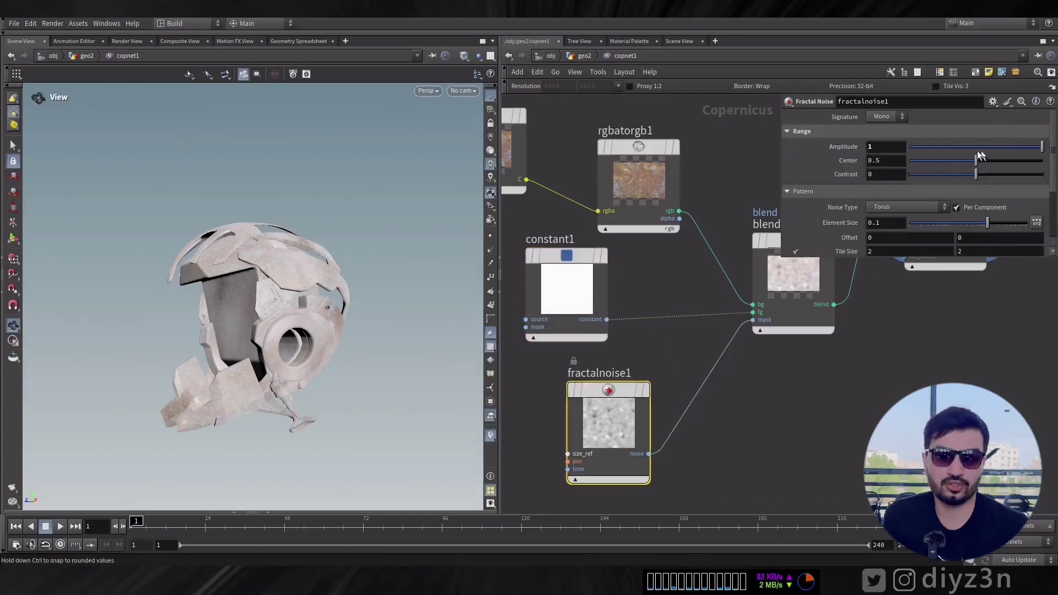
- Set the Fractal Noise amplitude to 10
left_click(877, 147)
type("10")
key("Return")
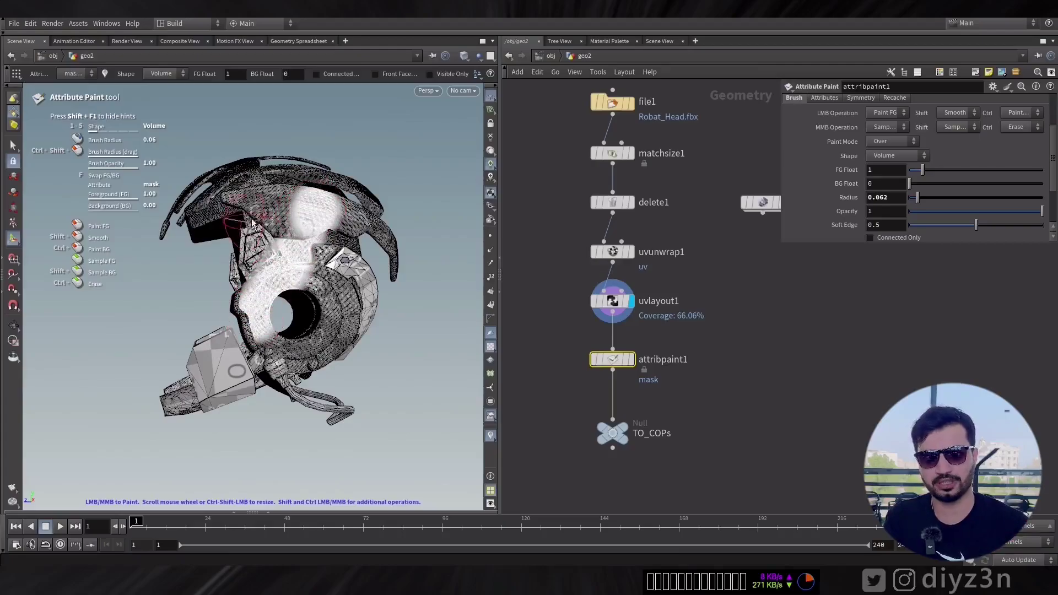
- Paint the mask attribute across the helmet's upper side shell with the Attribute Paint brush
left_click_drag(220, 189, 347, 213)
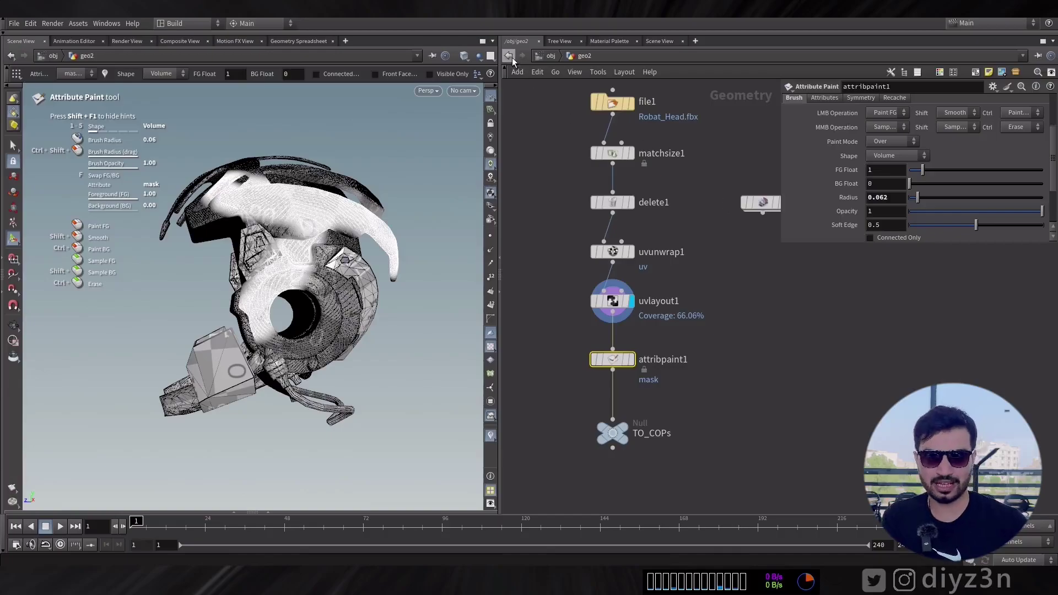
middle_click(607, 308)
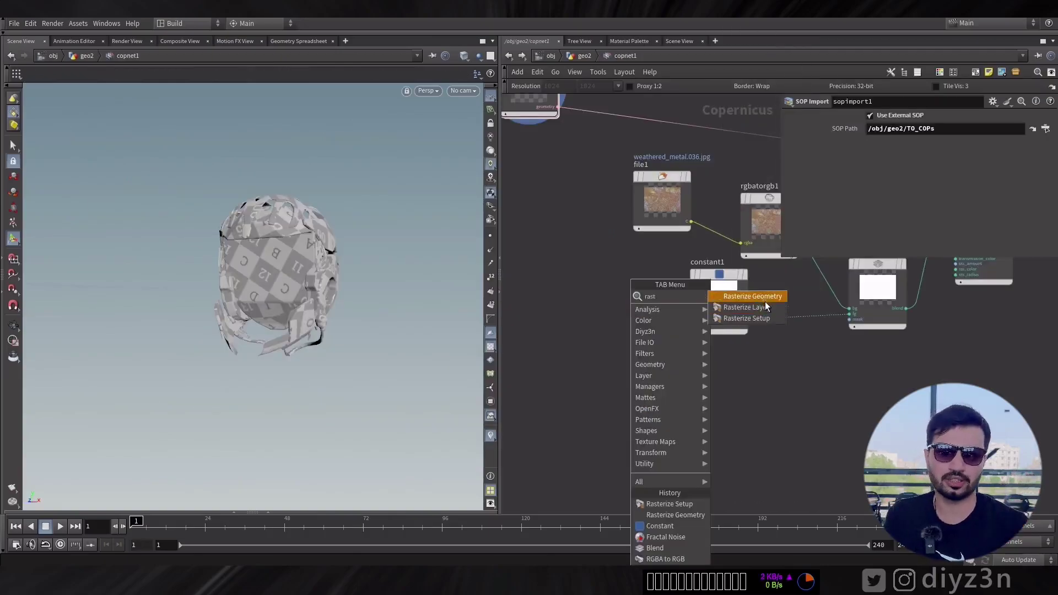
- Add a Rasterize Geometry node fed by the SOP Import geometry, display it and set its attribute name to mask
left_click(765, 299)
left_click(649, 383)
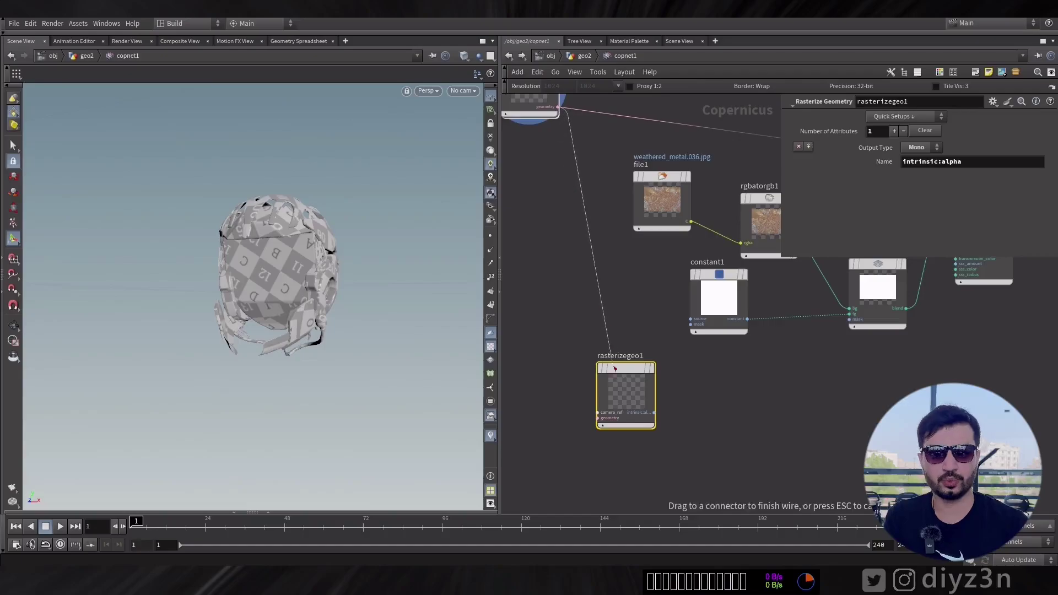
left_click(657, 344)
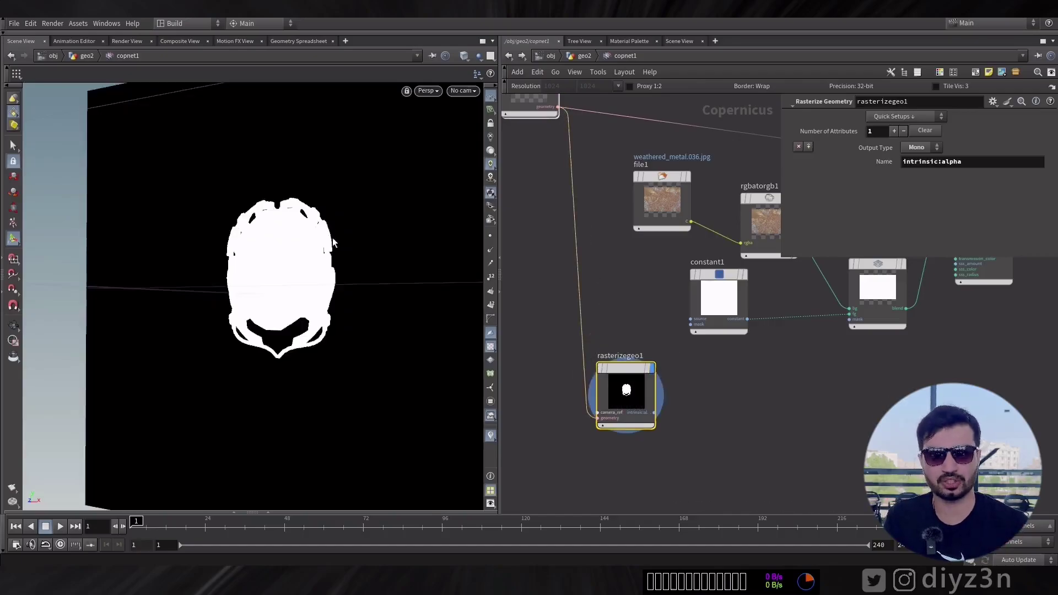
type("mask")
key("Return")
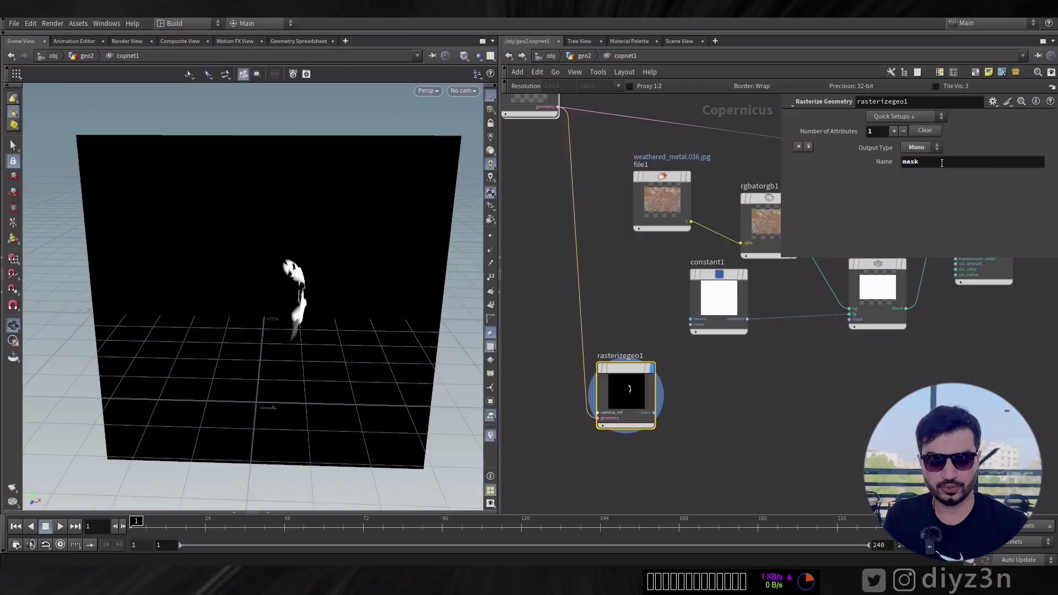
left_click_drag(115, 265, 392, 346)
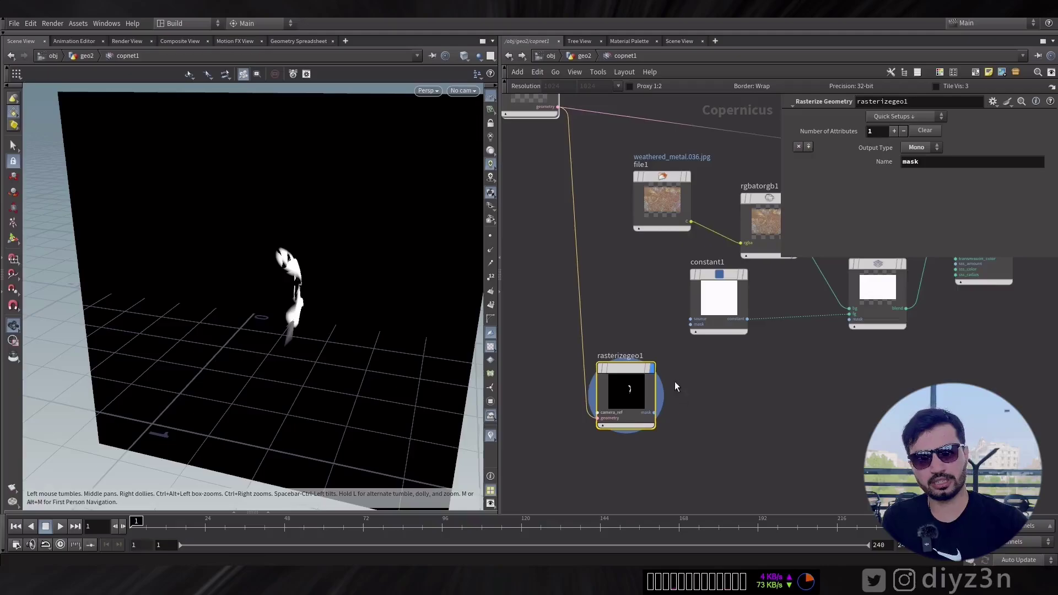
- Insert a Rasterize Setup node in UVs space between the SOP Import and Rasterize Geometry nodes
middle_click_drag(739, 393, 776, 457)
key("Tab")
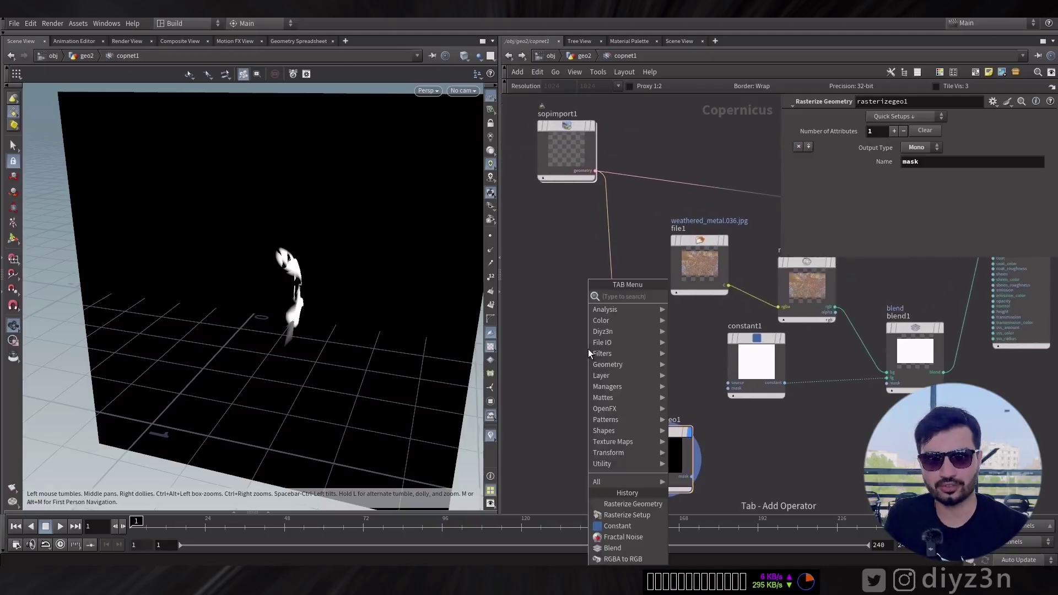
type("rast")
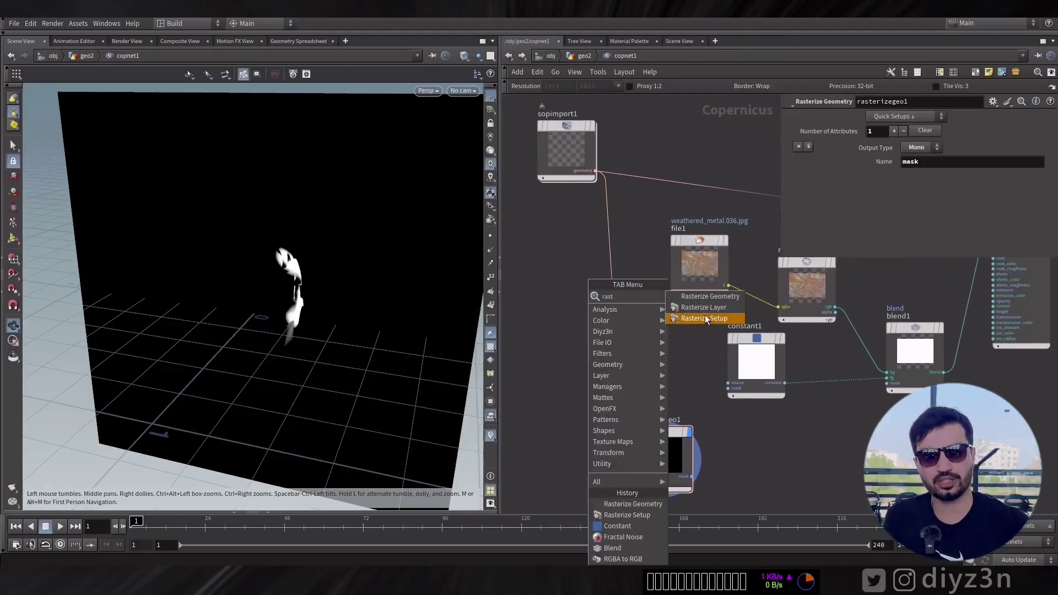
left_click(707, 320)
left_click(617, 354)
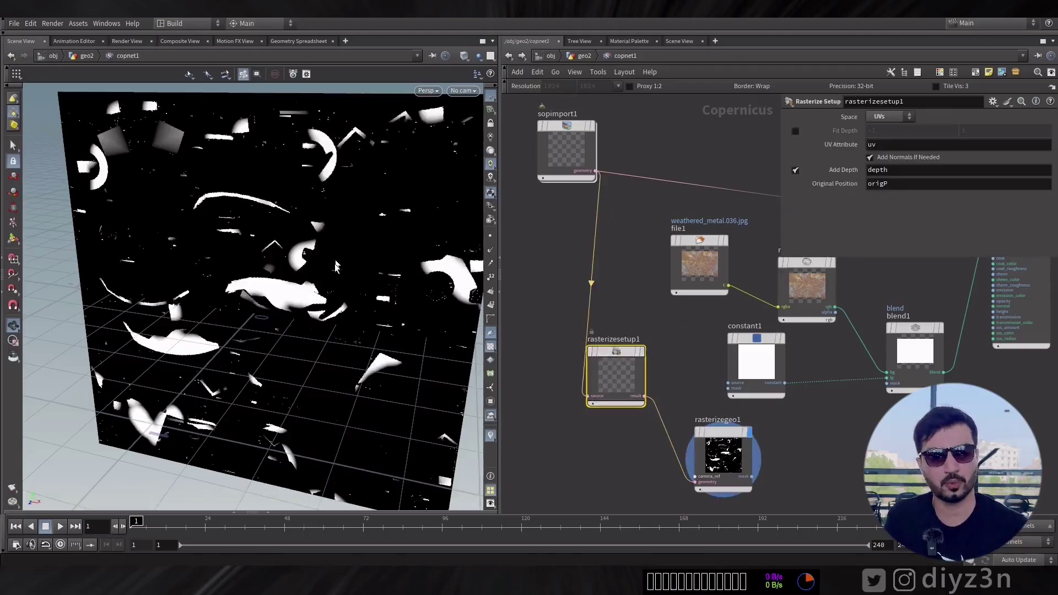
mouse_move(335, 261)
left_mouse_down("alt")
mouse_move(298, 281)
mouse_move(361, 232)
mouse_move(336, 251)
left_mouse_up("alt")
middle_click_drag(858, 421, 717, 377)
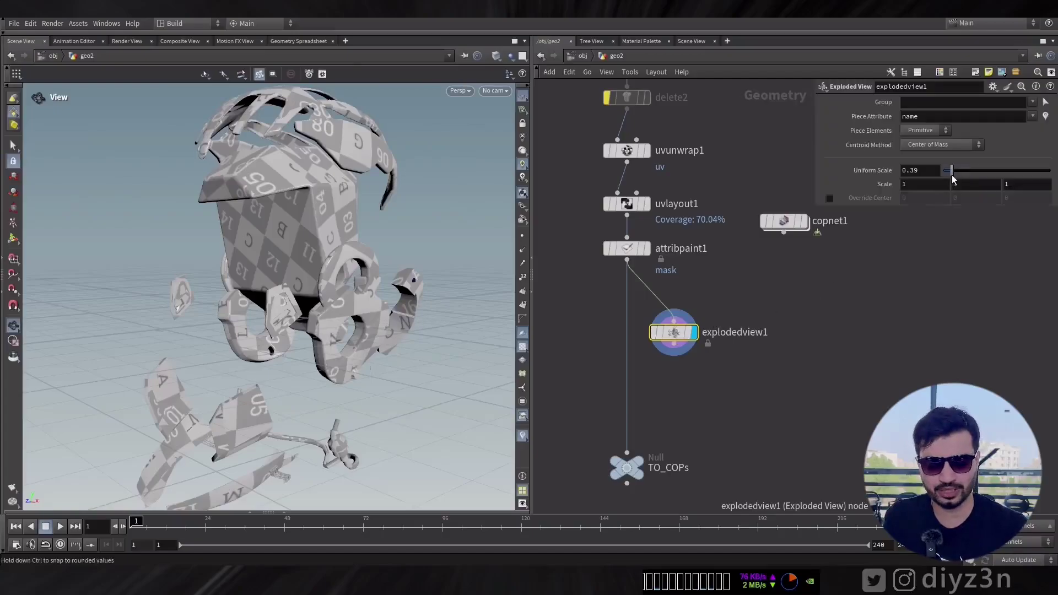
- Reduce the Exploded View node's uniform scale to bring the helmet pieces closer together
mouse_move(953, 179)
left_mouse_down()
mouse_move(983, 179)
mouse_move(943, 179)
left_mouse_up()
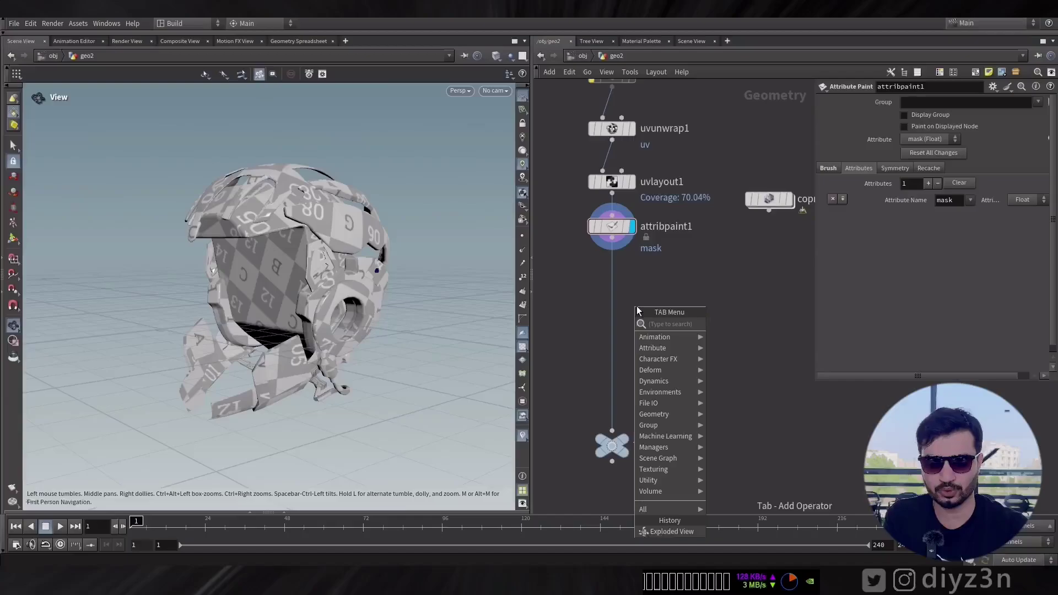
- Insert an Enumerate node between the Attribute Paint node and the TO_COPs null
type("en")
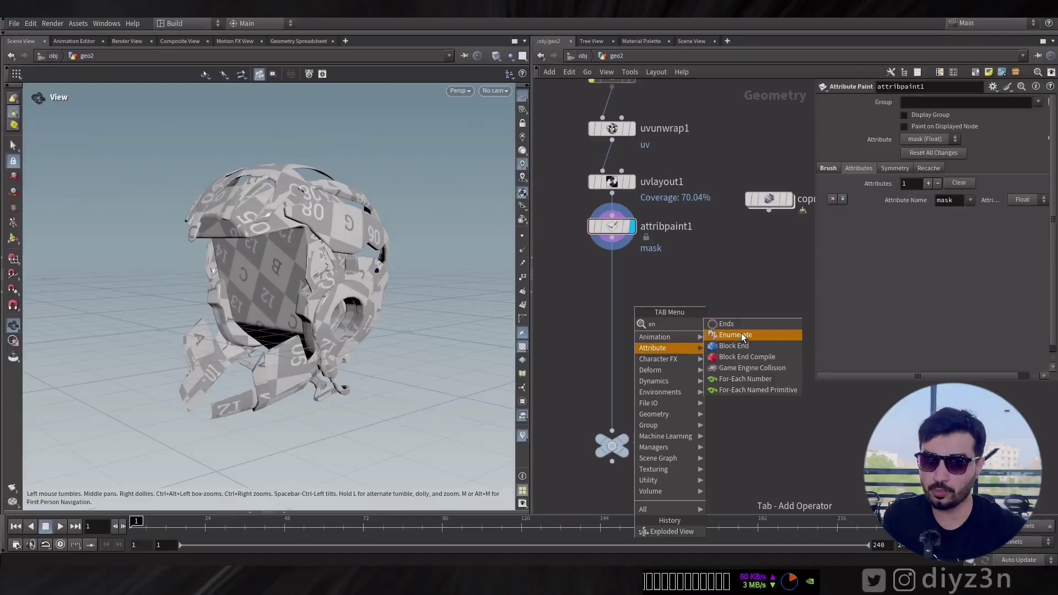
left_click(738, 334)
left_click(618, 294)
left_click_drag(617, 293, 617, 303)
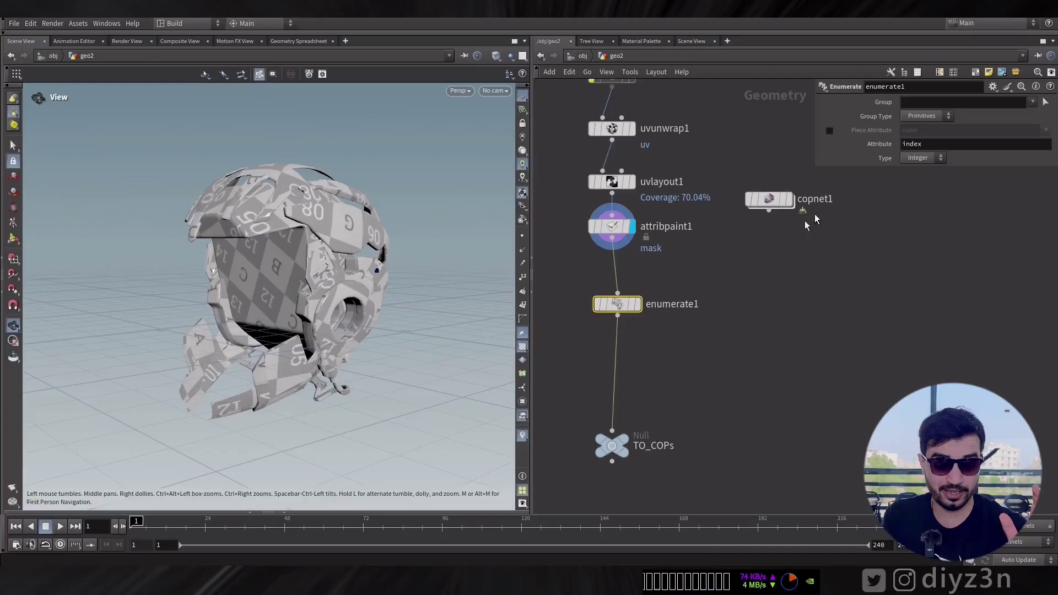
- Enable the name piece attribute on the Enumerate node, set its output attribute to id and check the values in the geometry spreadsheet
left_click(830, 132)
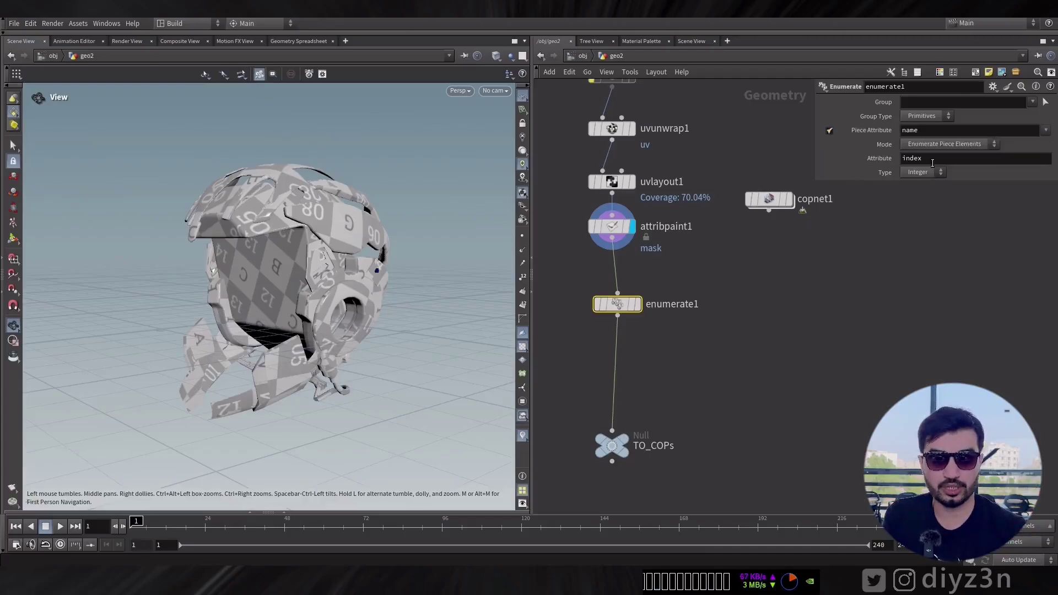
double_click(933, 159)
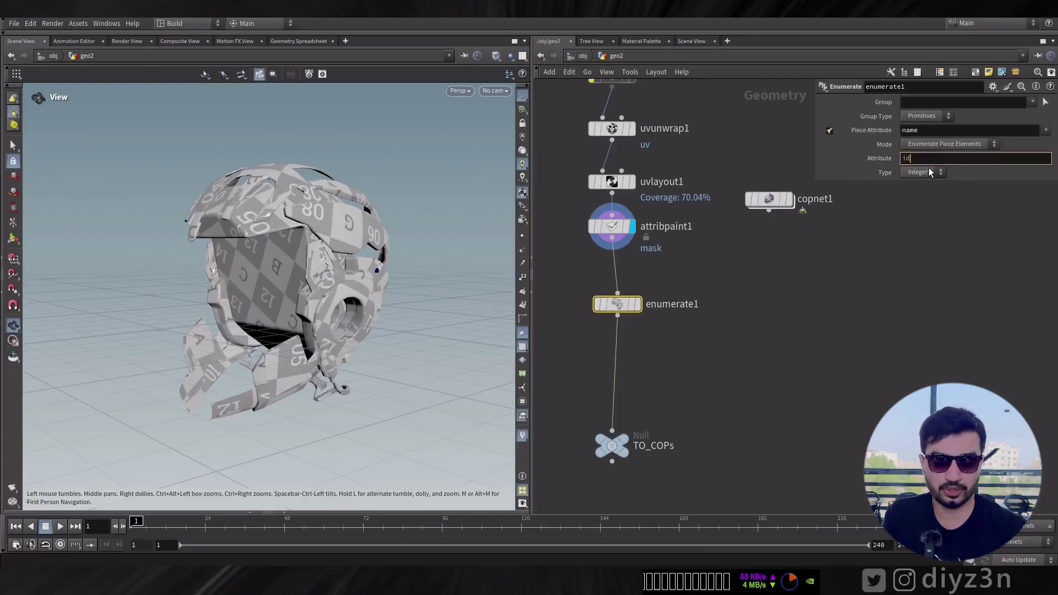
type("id")
key("Return")
left_click(299, 41)
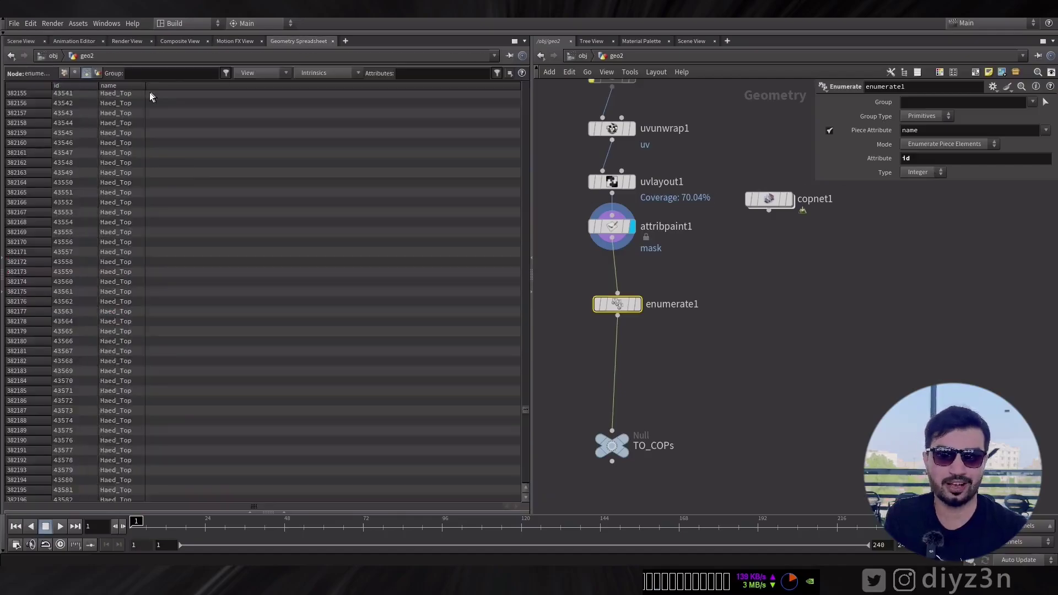
left_click(21, 42)
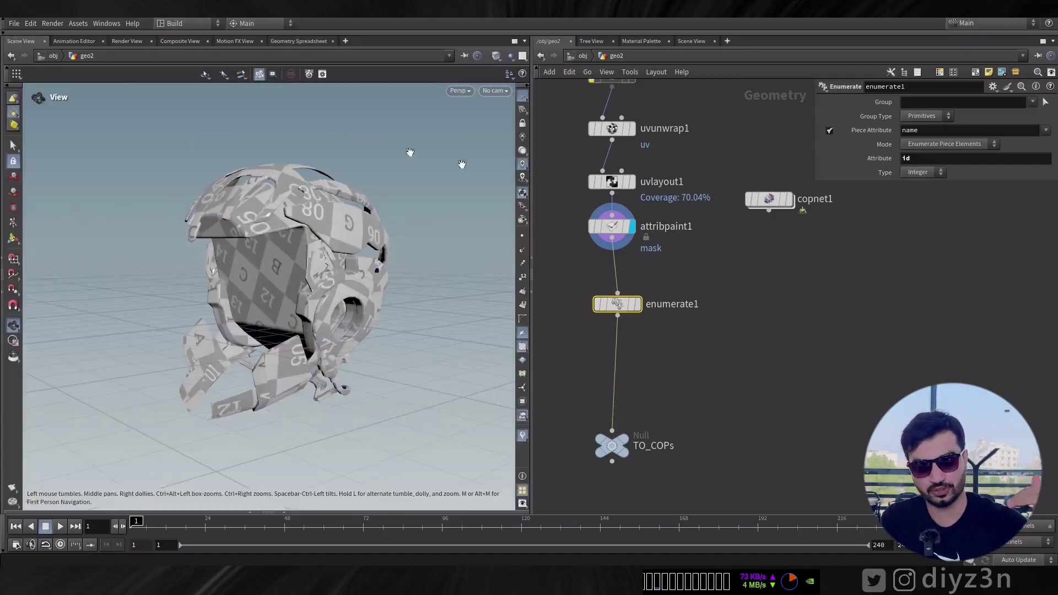
- Enter the COP network, add a Rasterize Geometry node below the SOP Import and connect the imported geometry to it
double_click(771, 200)
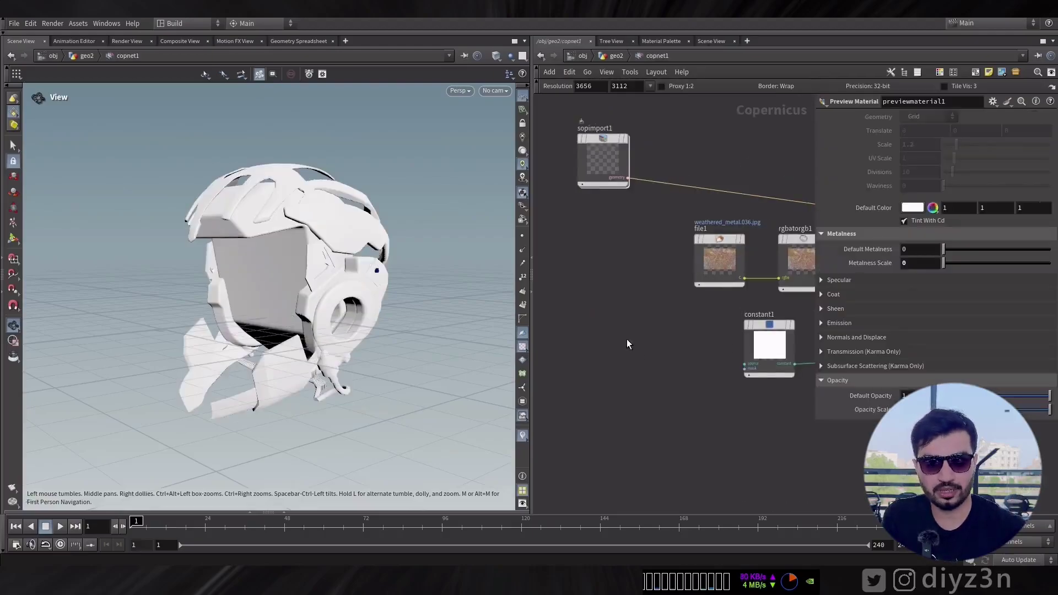
middle_click_drag(627, 339, 611, 309)
key("Tab")
type("rast")
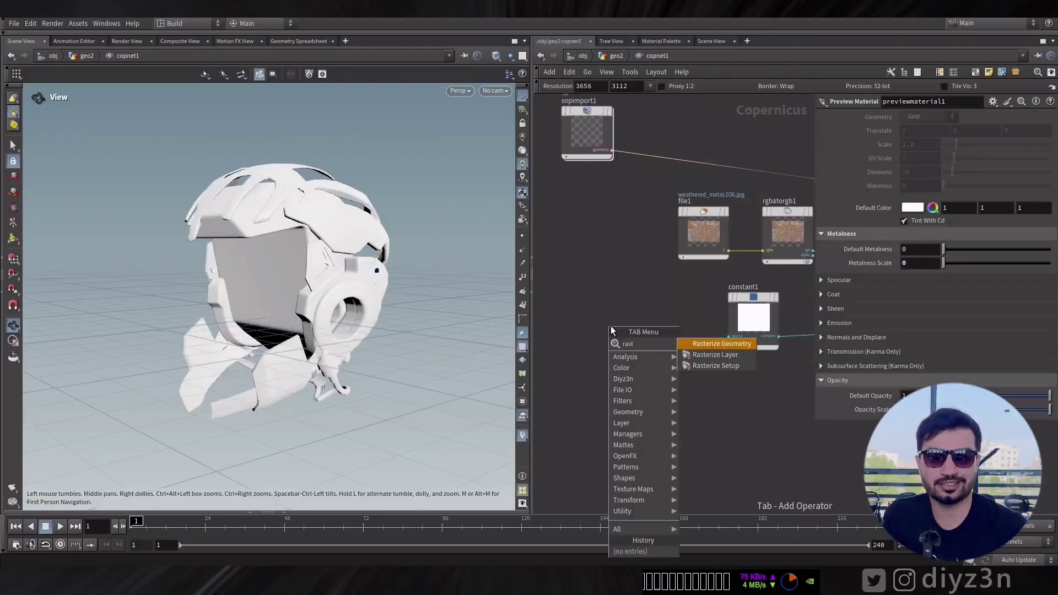
left_click(709, 347)
left_click(642, 334)
left_click_drag(612, 150, 623, 376)
- Insert a Rasterize Setup node ahead of the Rasterize Geometry node and set its space to UVs
key("Tab")
type("ras")
left_click(693, 338)
left_click(617, 257)
left_click(921, 116)
left_click(915, 131)
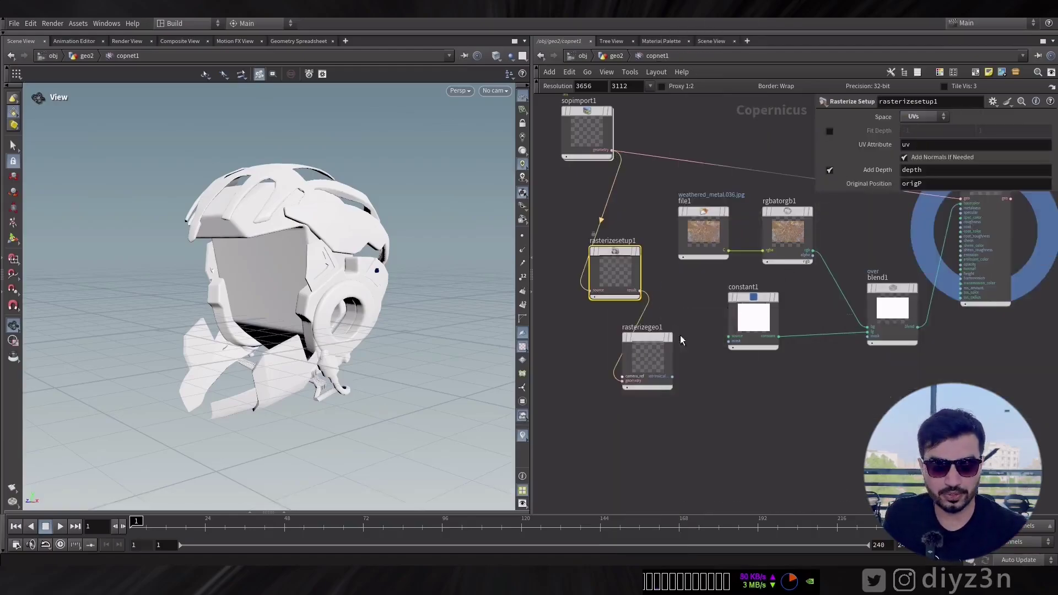
- Display the Rasterize Geometry node and set its output type to ID with the attribute name id
left_click(670, 337)
left_click(684, 364)
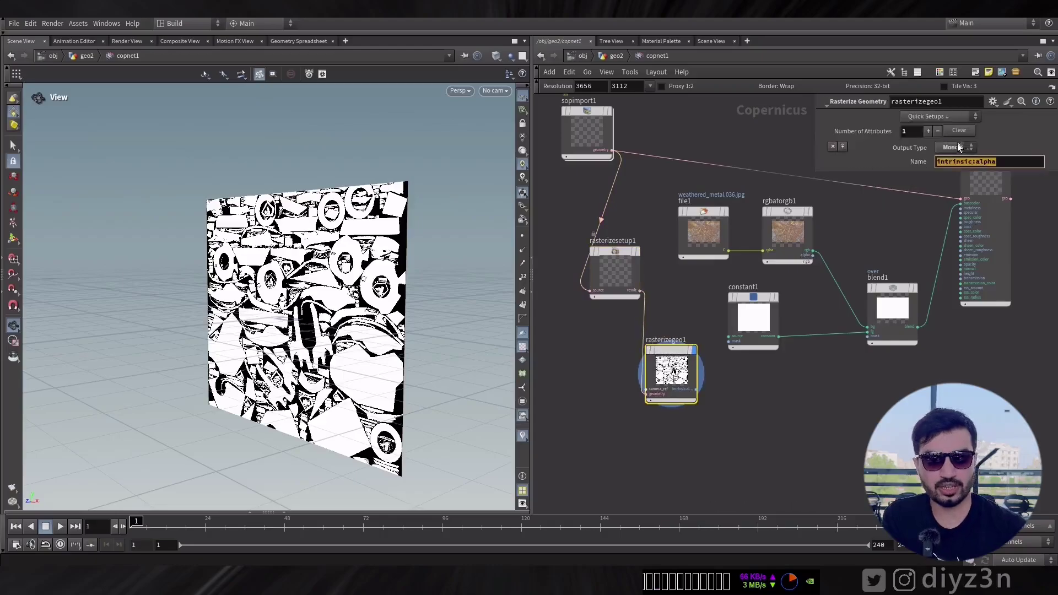
left_click(947, 202)
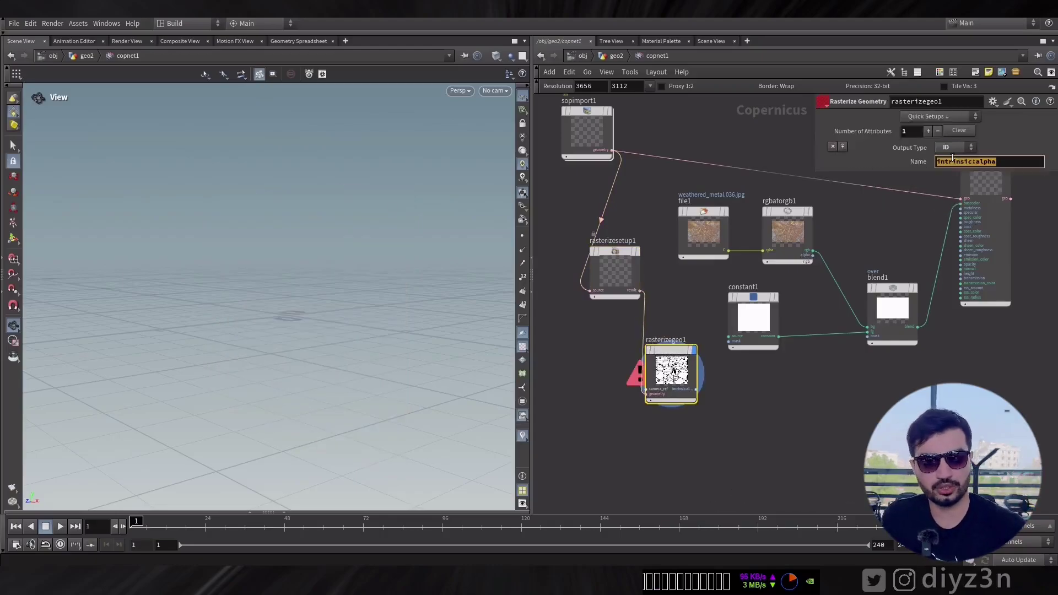
key("Return")
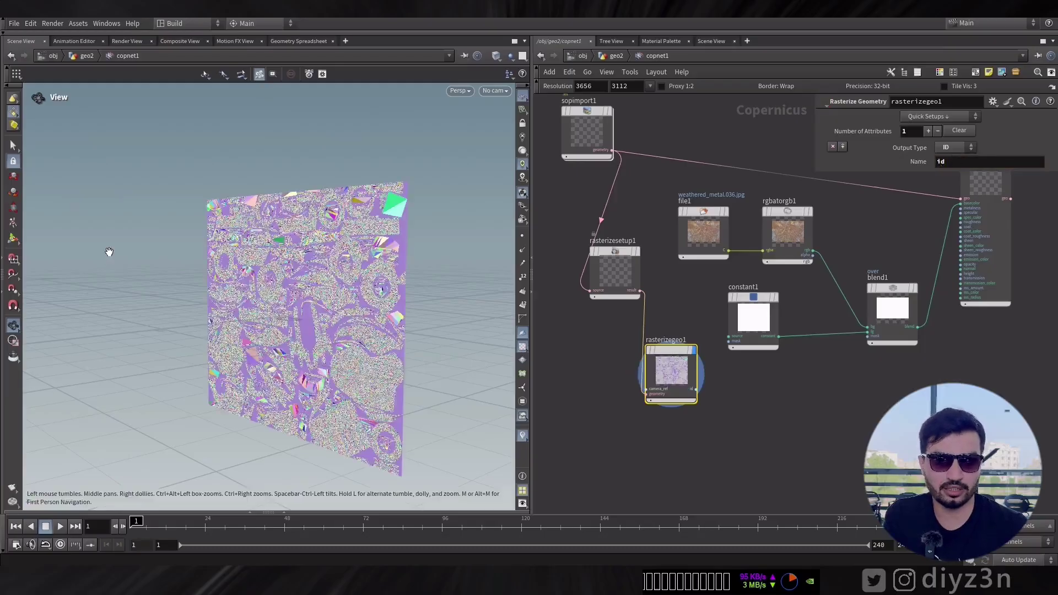
- Add an ID to Mask node, feed it the Rasterize Geometry id output and display it
left_click_drag(291, 282, 380, 294)
scroll(331, 280, "up", 3)
scroll(766, 413, "up", 1)
key("Tab")
type("id")
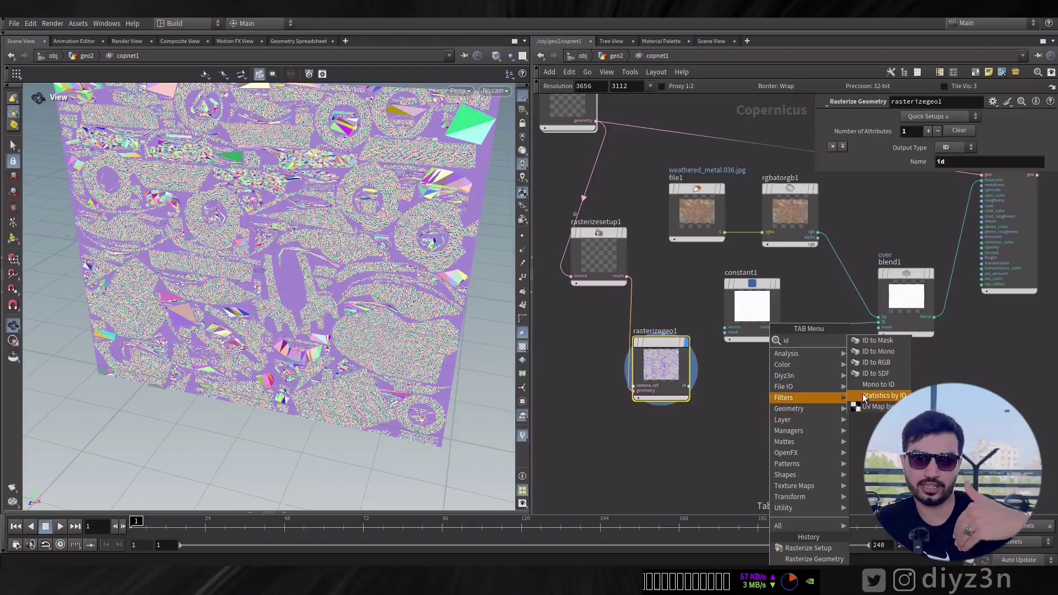
left_click(877, 340)
left_click(725, 425)
right_click(727, 429)
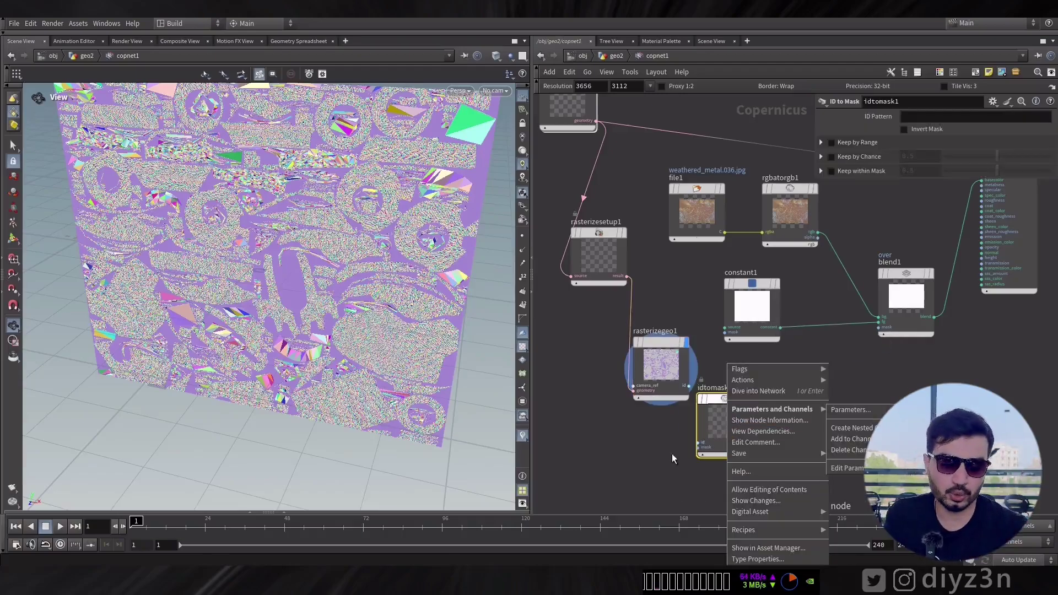
left_click(666, 449)
scroll(662, 440, "up", 3)
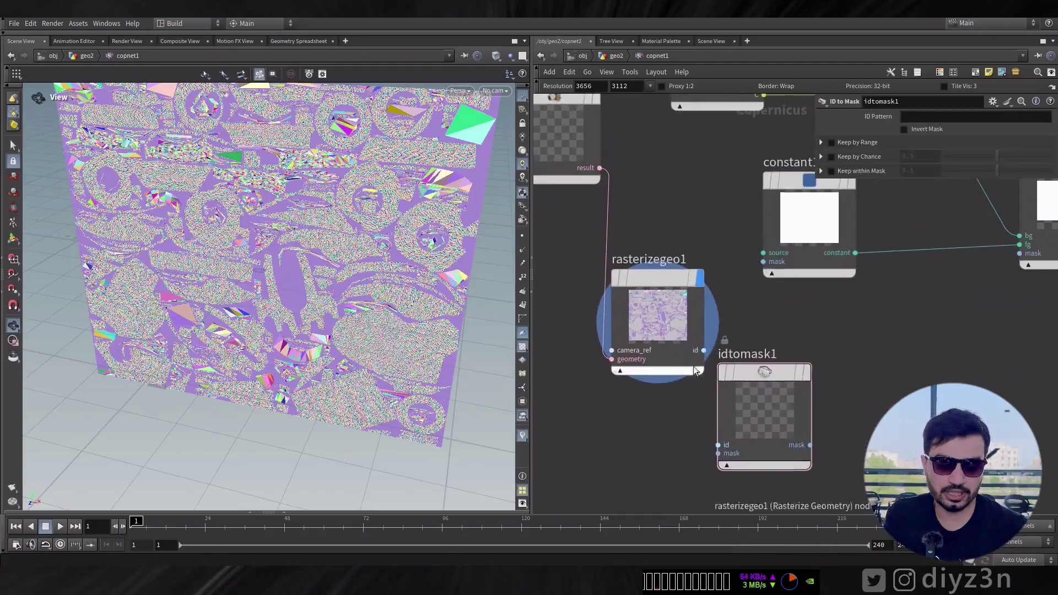
left_click(805, 373)
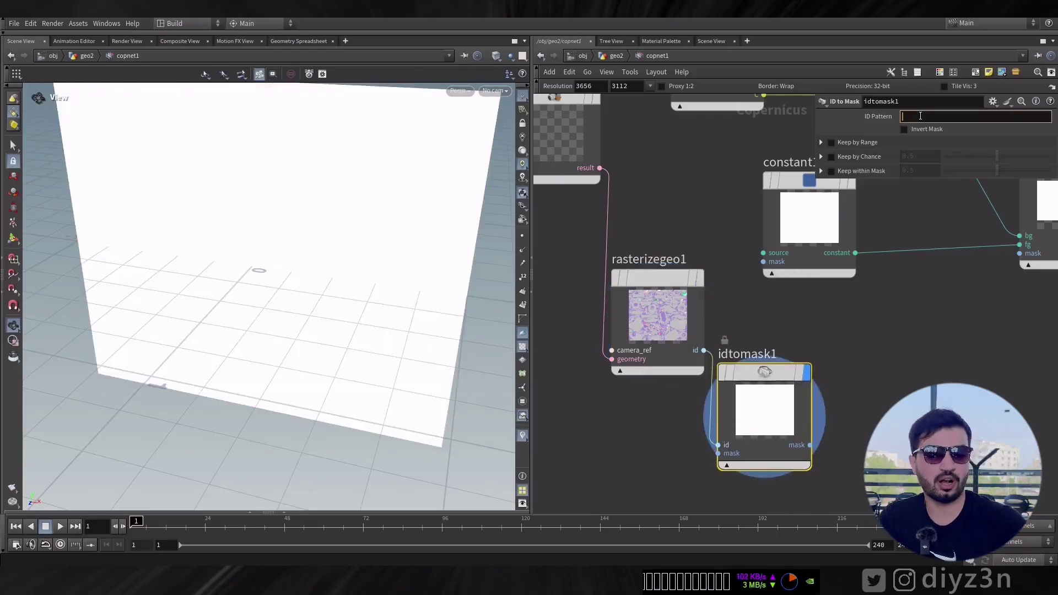
- Try ID patterns 1 and 2 on the ID to Mask node and move it and the Rasterize Geometry node apart
type("1")
key("Return")
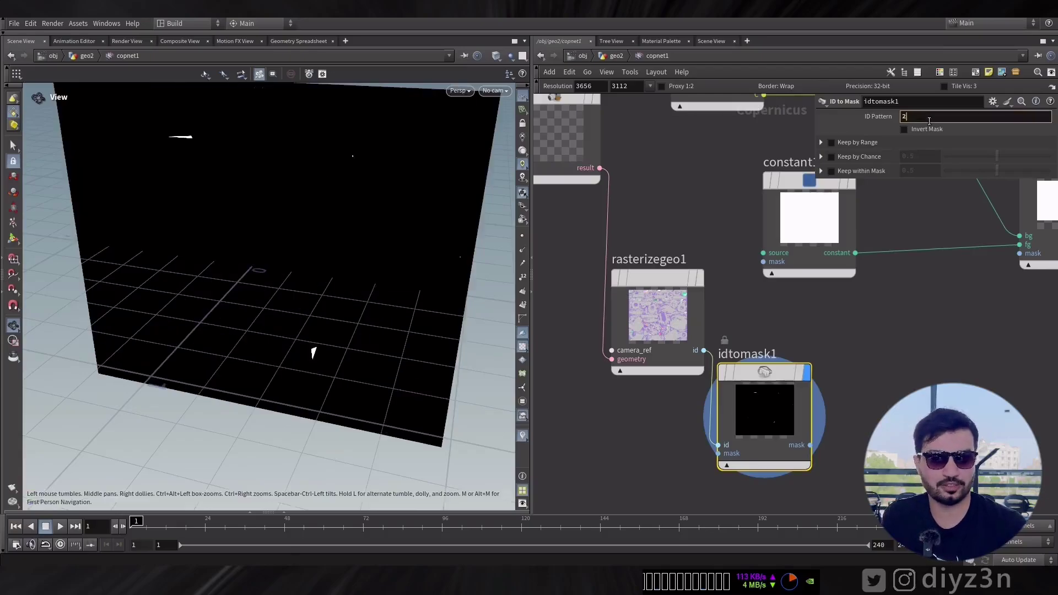
left_click_drag(764, 365, 848, 347)
left_click_drag(669, 275, 689, 335)
- Return to the geometry network and set the Enumerate node's mode to Enumerate Pieces
left_click(617, 57)
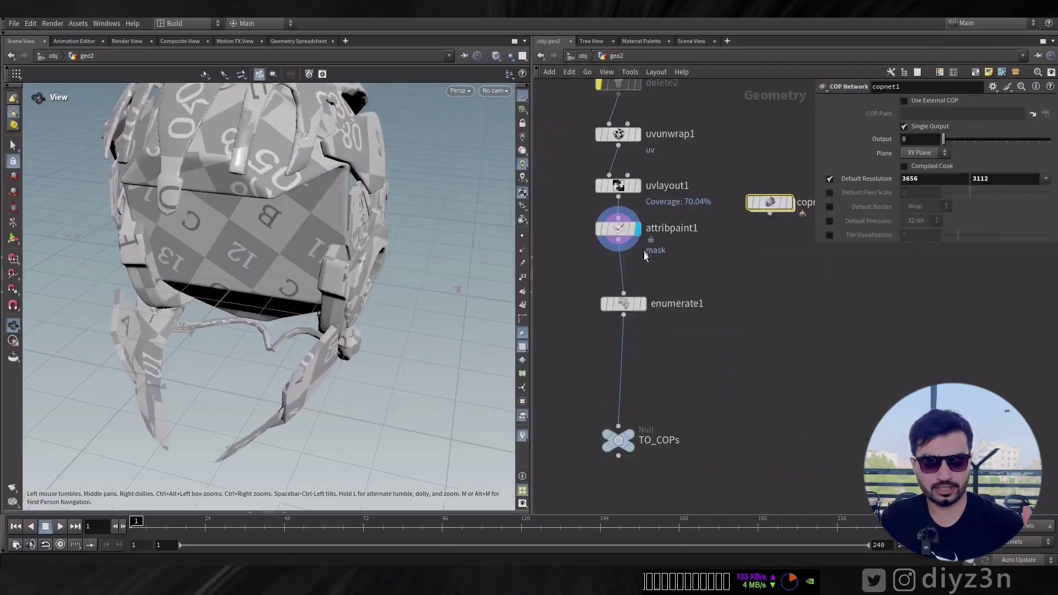
left_click(626, 306)
left_click(945, 144)
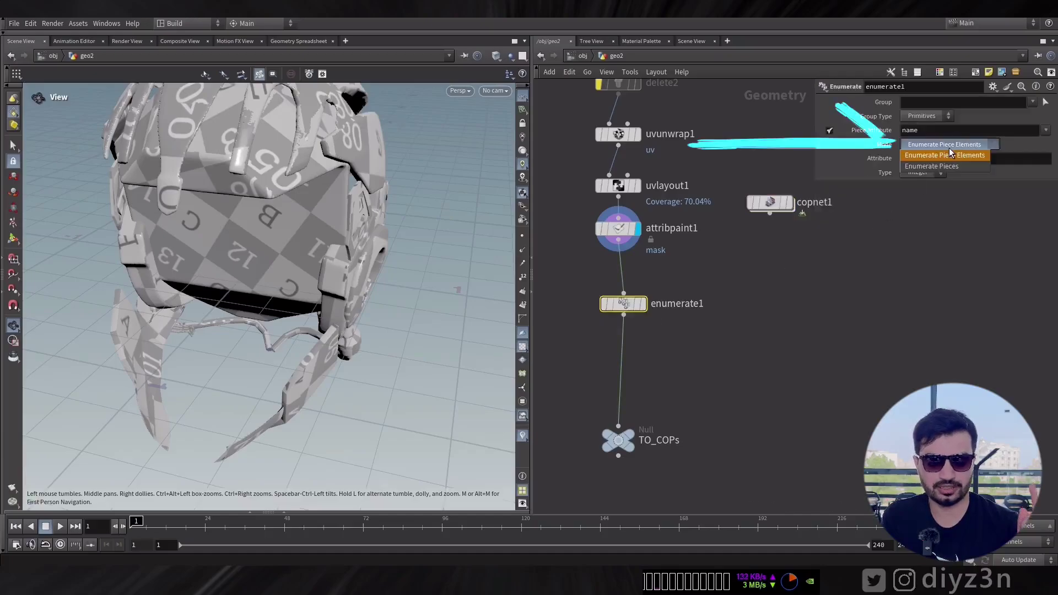
left_click(947, 167)
- Reopen the COP network and set the ID to Mask node's ID pattern to 1, then to 2
double_click(763, 205)
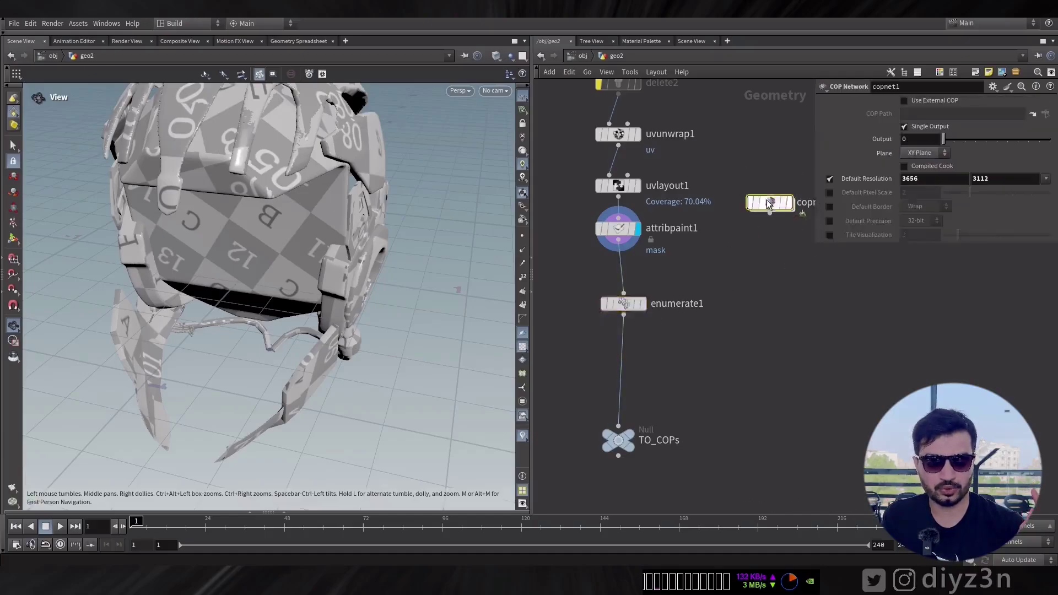
left_click(849, 386)
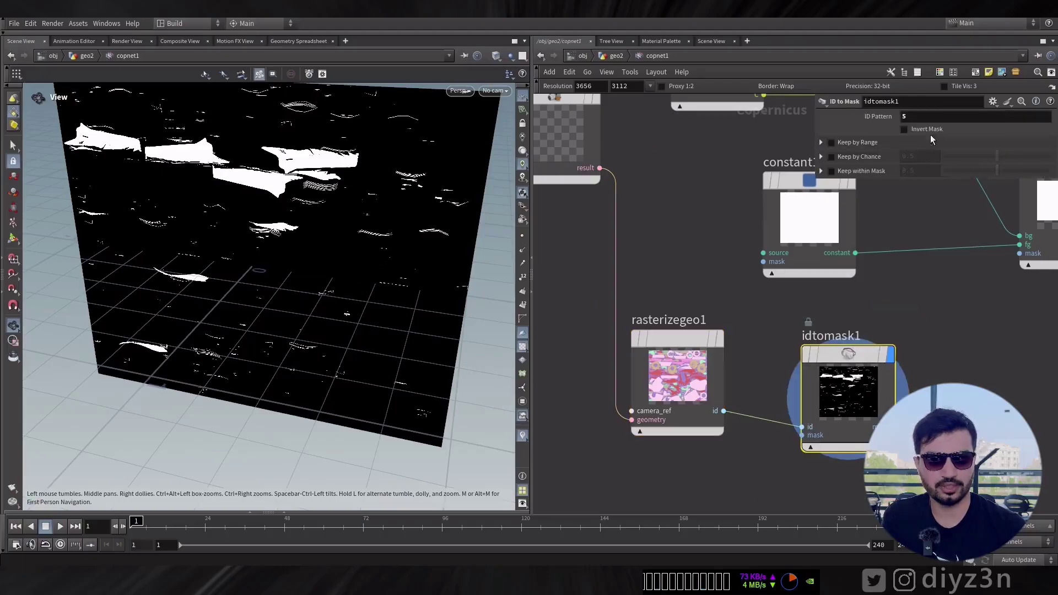
type("1")
key("Return")
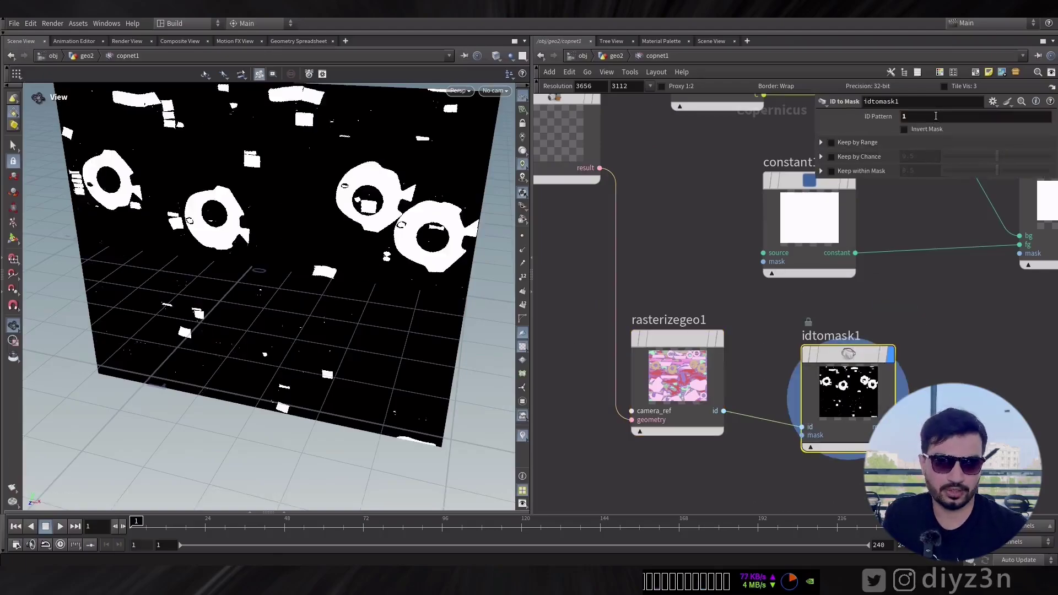
type("2")
key("Return")
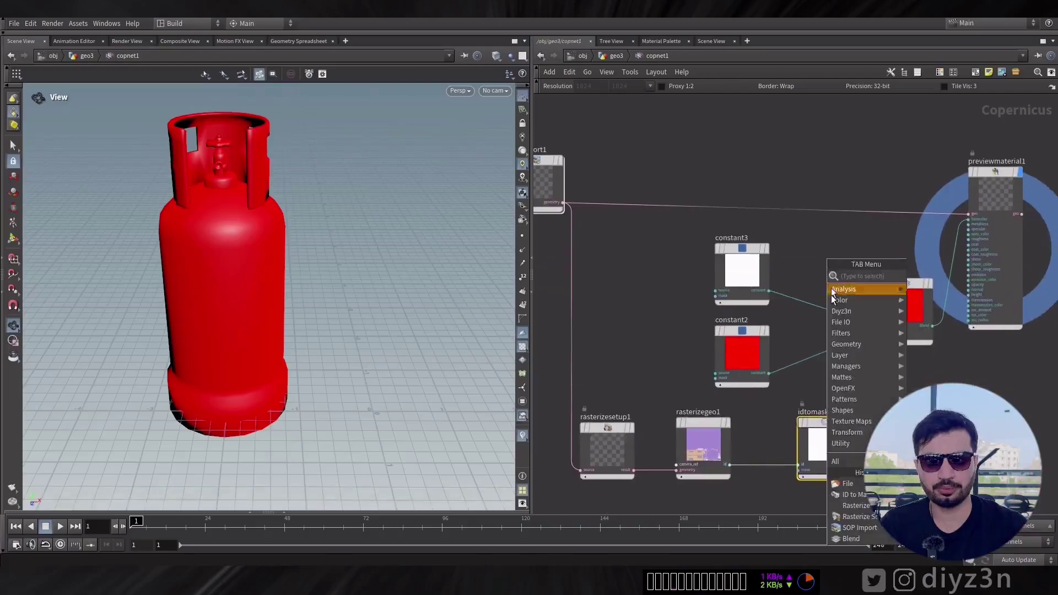
- Show the node parameters and examine the settings of the Blend node and its two Constant color inputs
key("p")
middle_click_drag(863, 117, 886, 114)
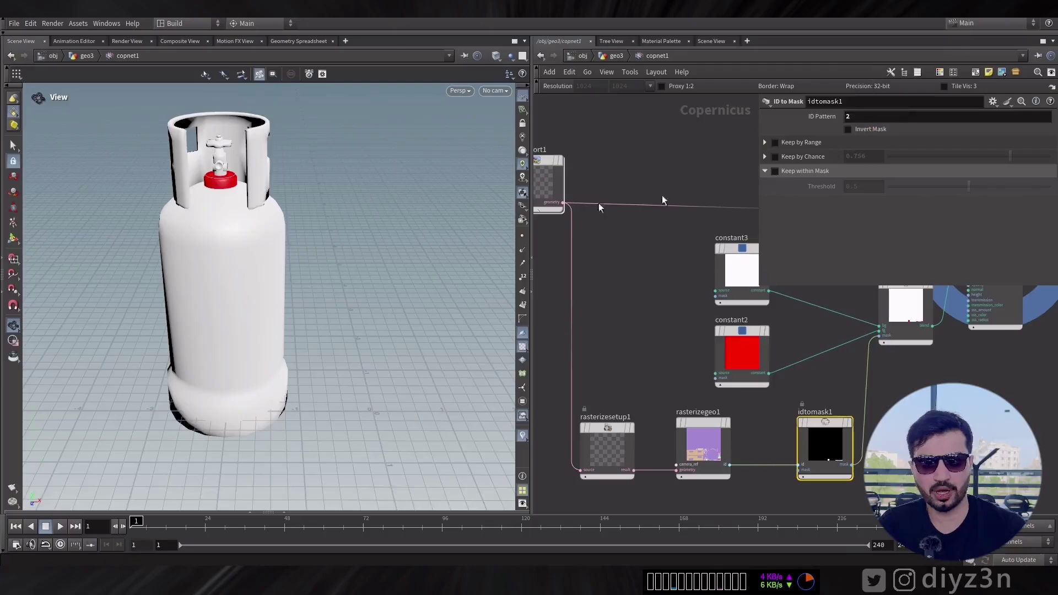
scroll(795, 333, "up", 5)
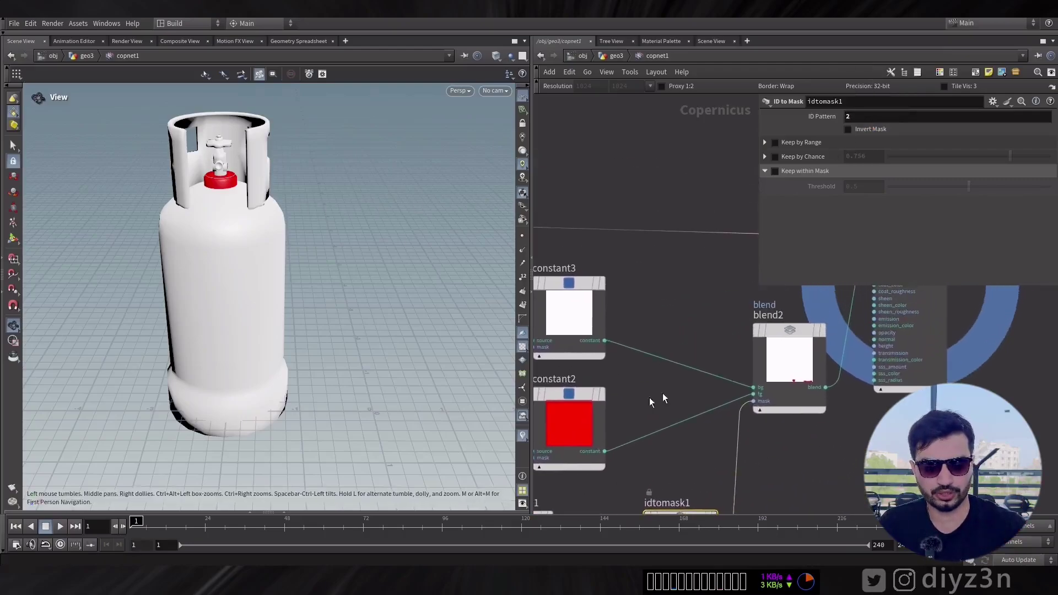
left_click(796, 330)
middle_click_drag(679, 335, 722, 323)
left_click(605, 287)
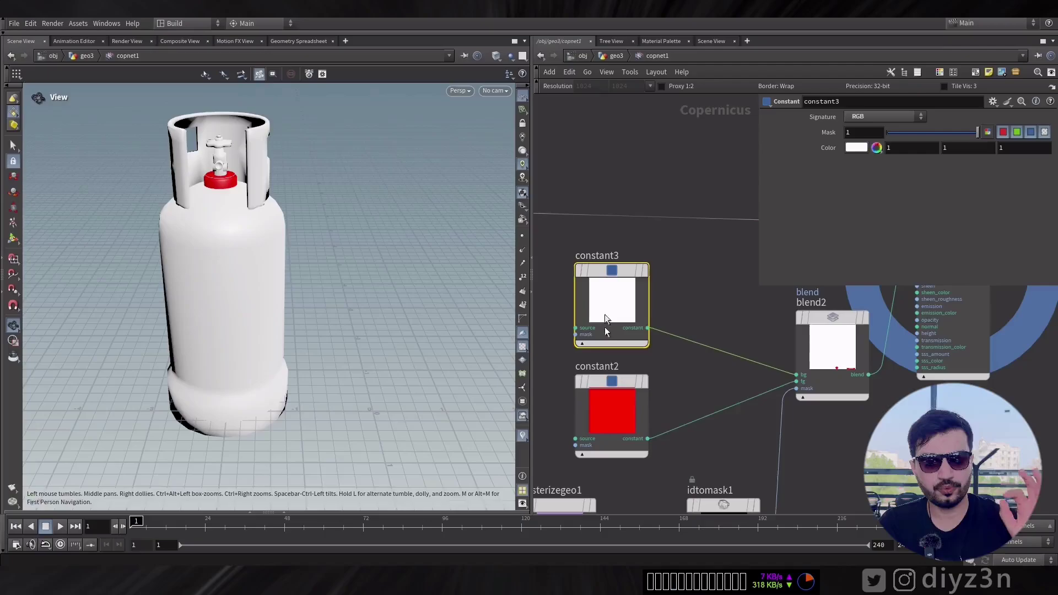
left_click(620, 389)
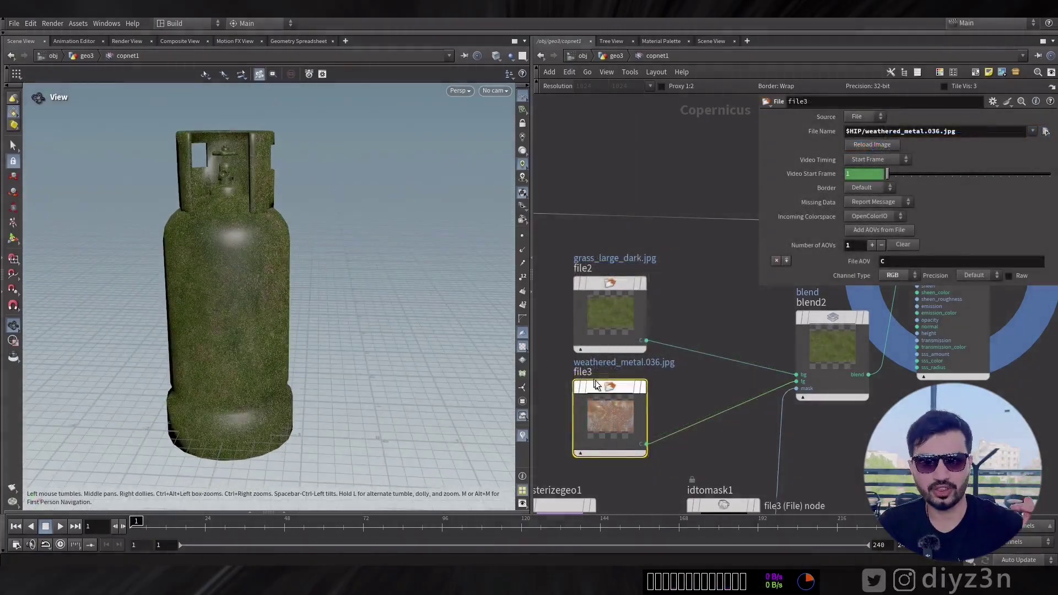
- Shift the weathered metal File node slightly and add a displayed Constant node above the grass File node
left_click_drag(595, 383, 607, 393)
key("Tab")
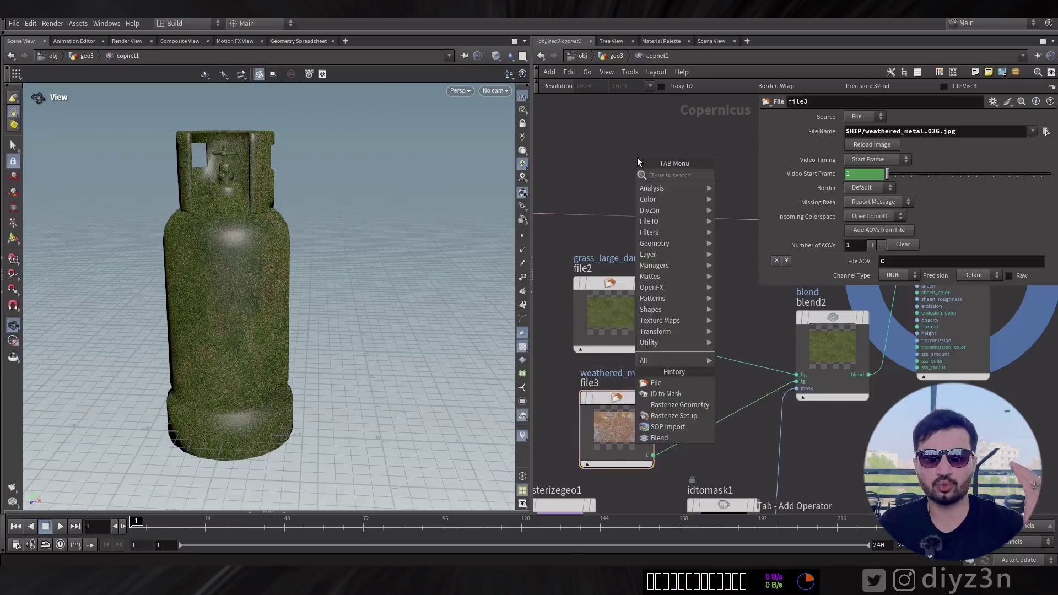
type("const")
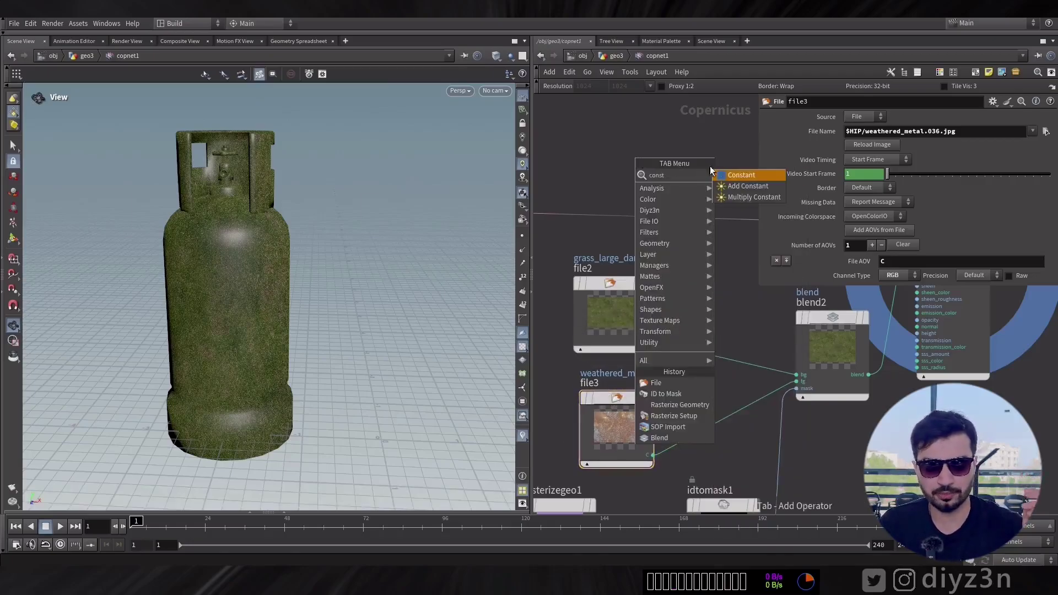
key("Return")
left_click(640, 157)
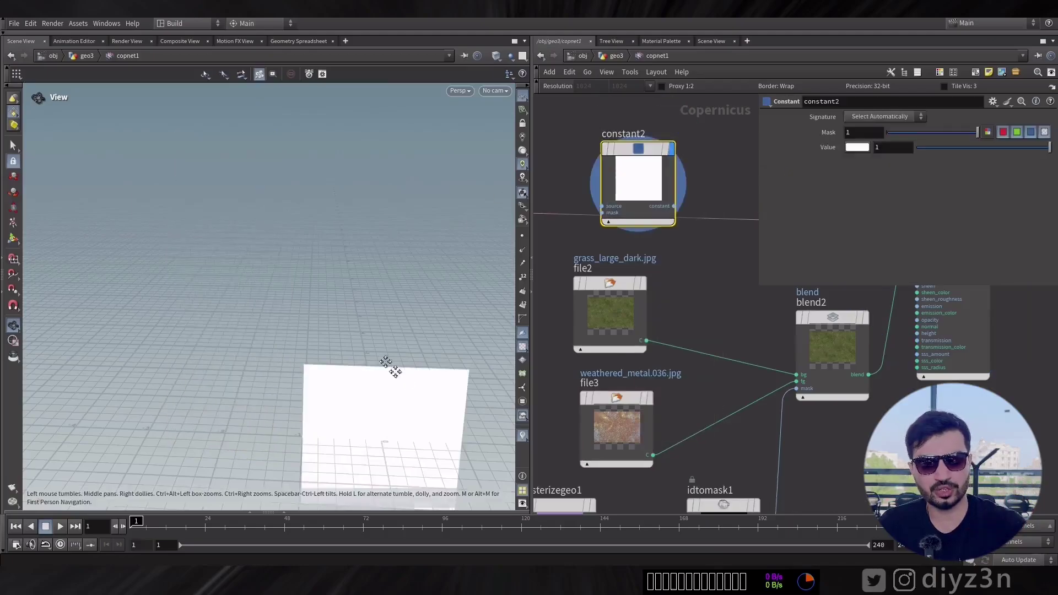
left_click_drag(390, 366, 363, 184)
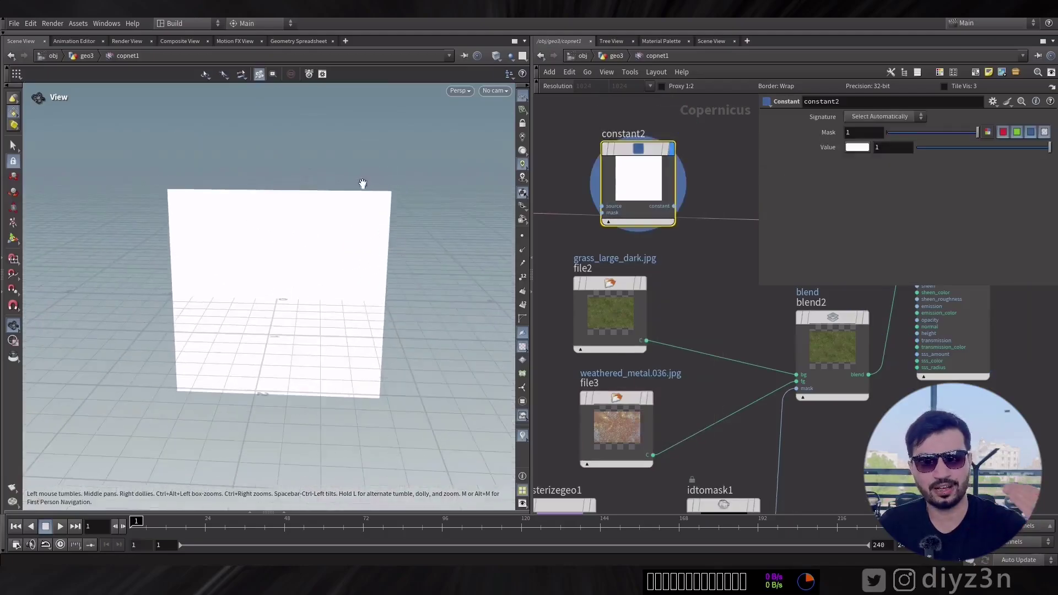
- Compare the displayed grass File image with the Constant image and move both nodes aside to make room
left_click(664, 264)
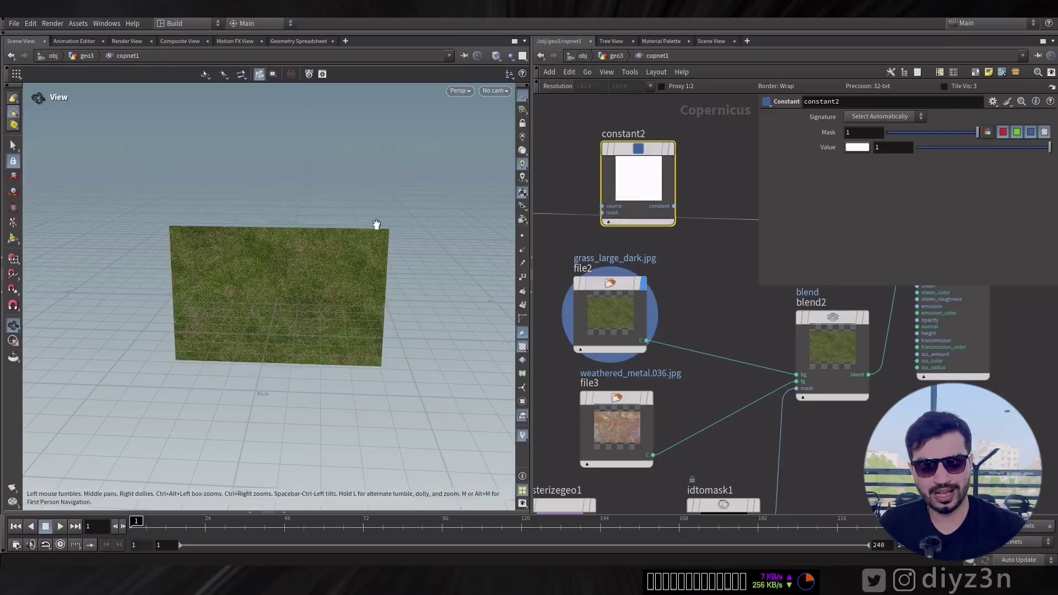
middle_click_drag(682, 291, 707, 299)
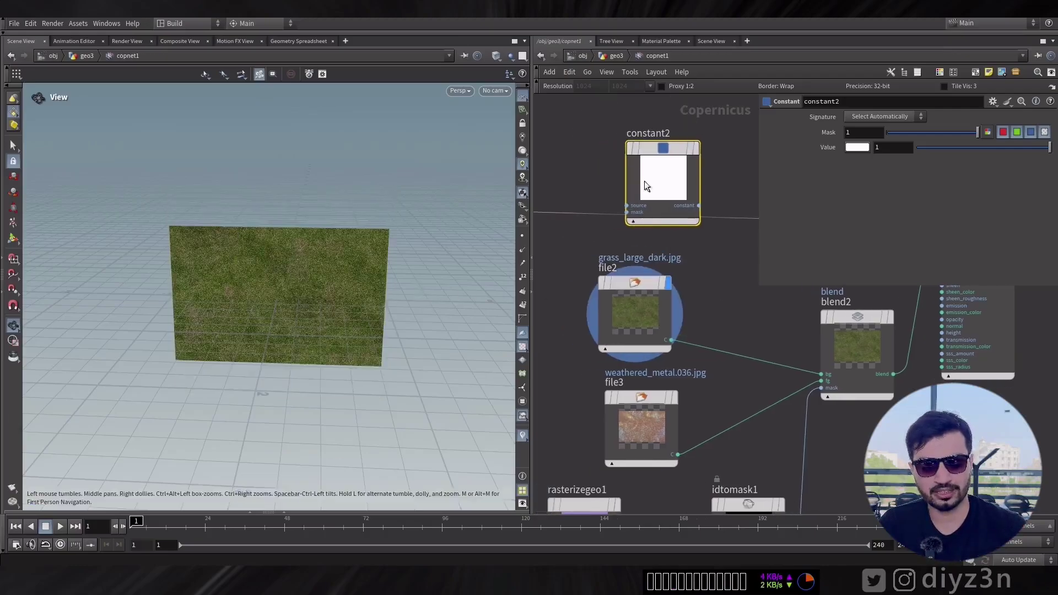
left_click_drag(647, 154, 593, 115)
left_click_drag(632, 275, 591, 274)
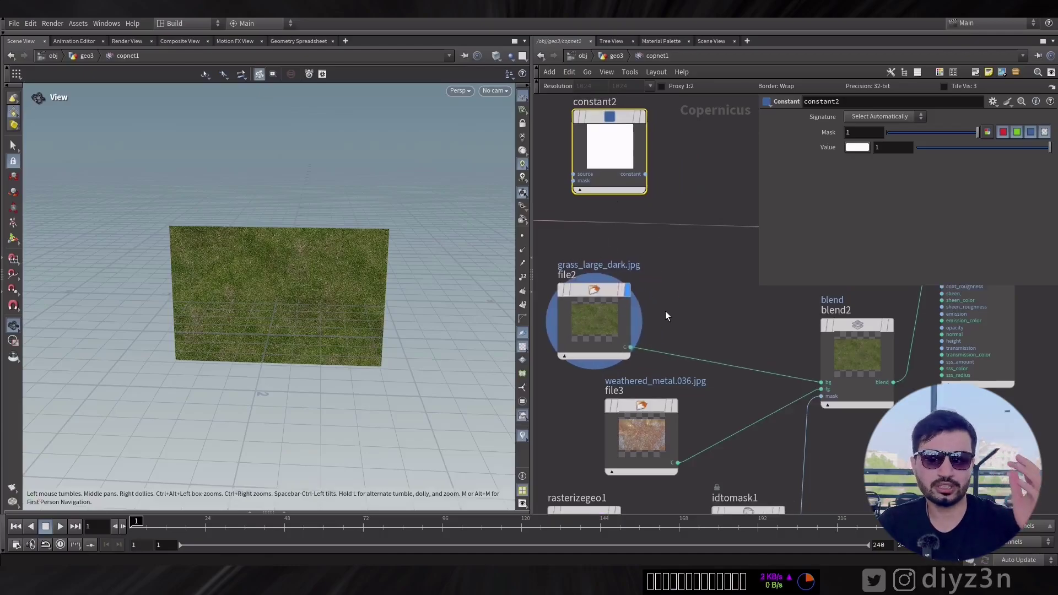
left_click(643, 118)
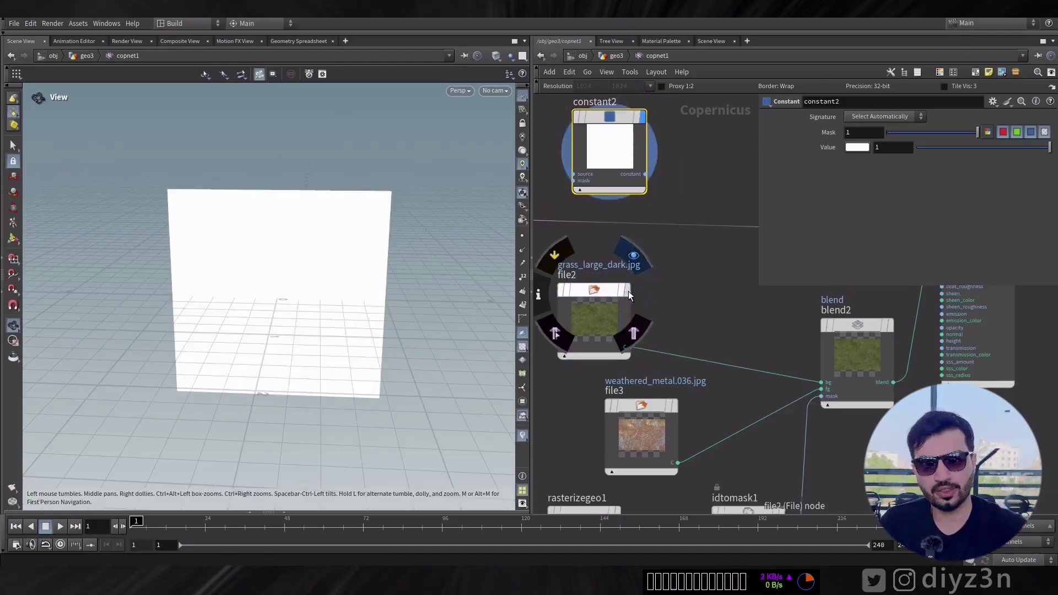
- Add a Blend node with the Constant as its background and the grass File image as its foreground
left_click(673, 260)
key("Tab")
type("ble")
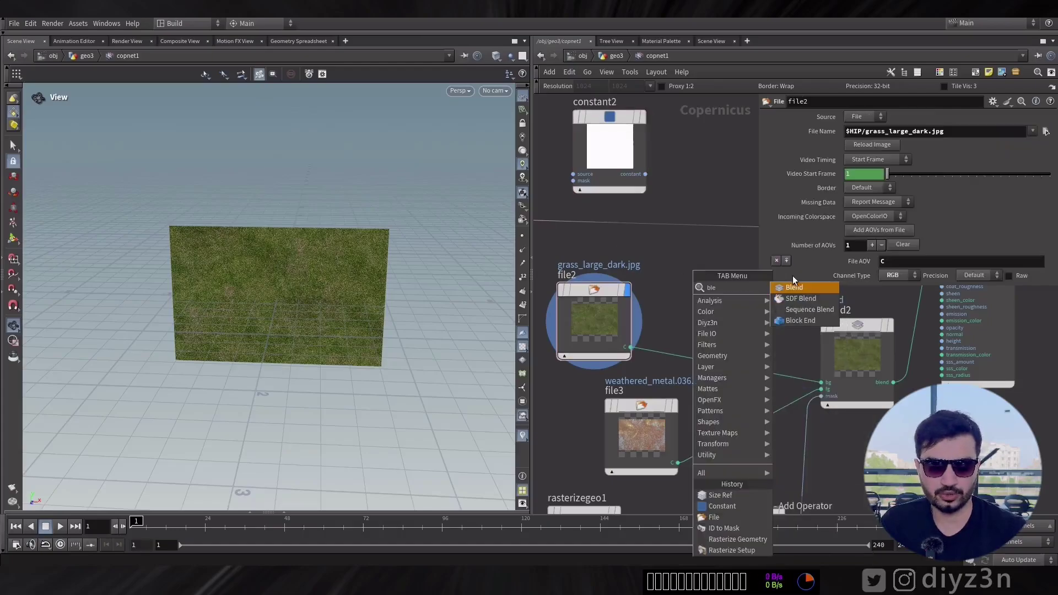
key("Return")
left_click(696, 260)
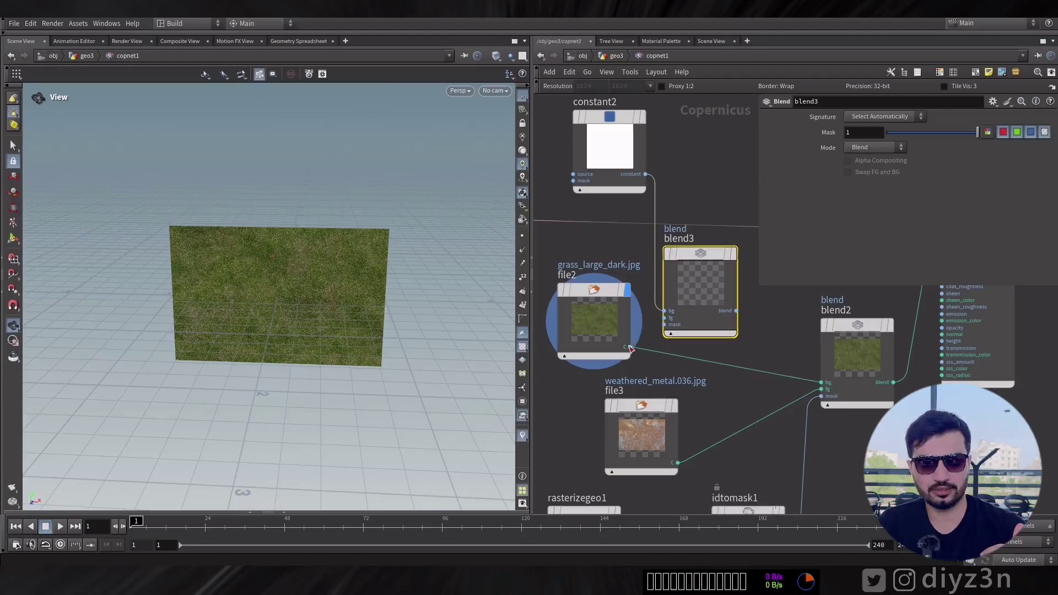
left_click(665, 319)
- Compare the new Blend node's output with the original grass File image in the viewport
left_click(736, 253)
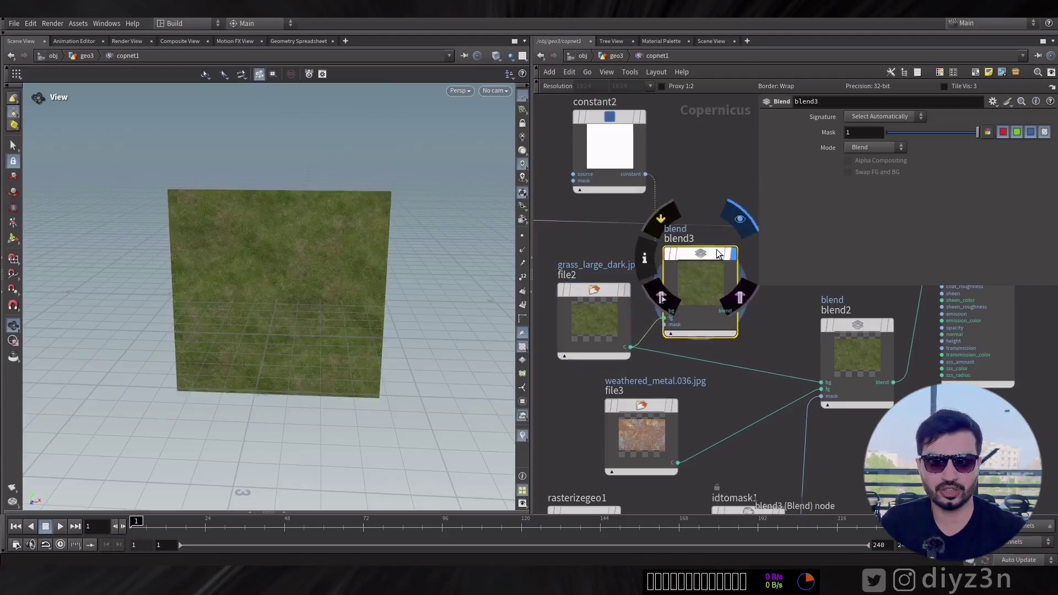
left_click(627, 289)
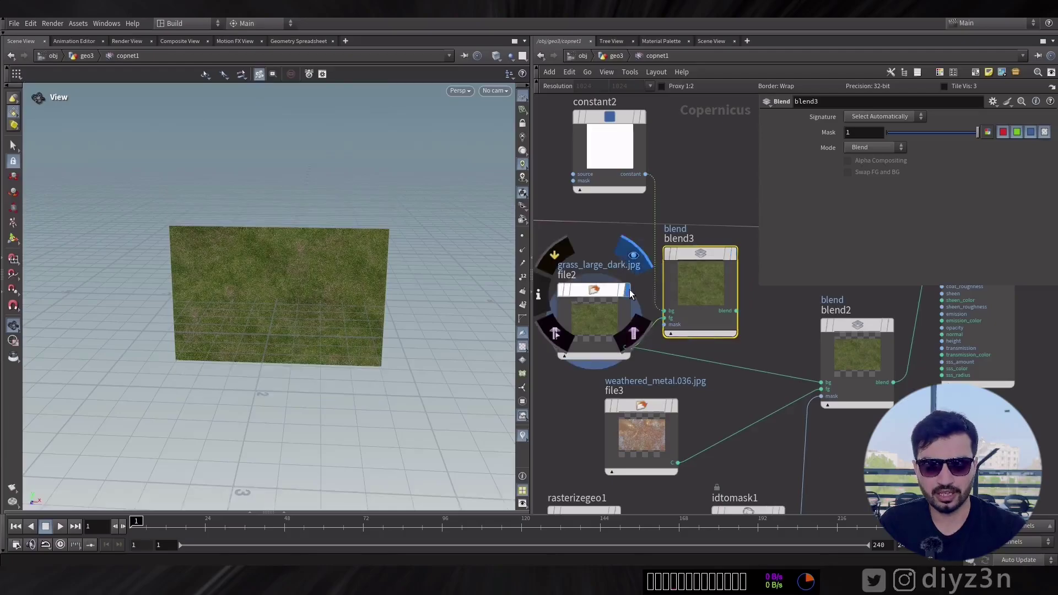
left_click(733, 255)
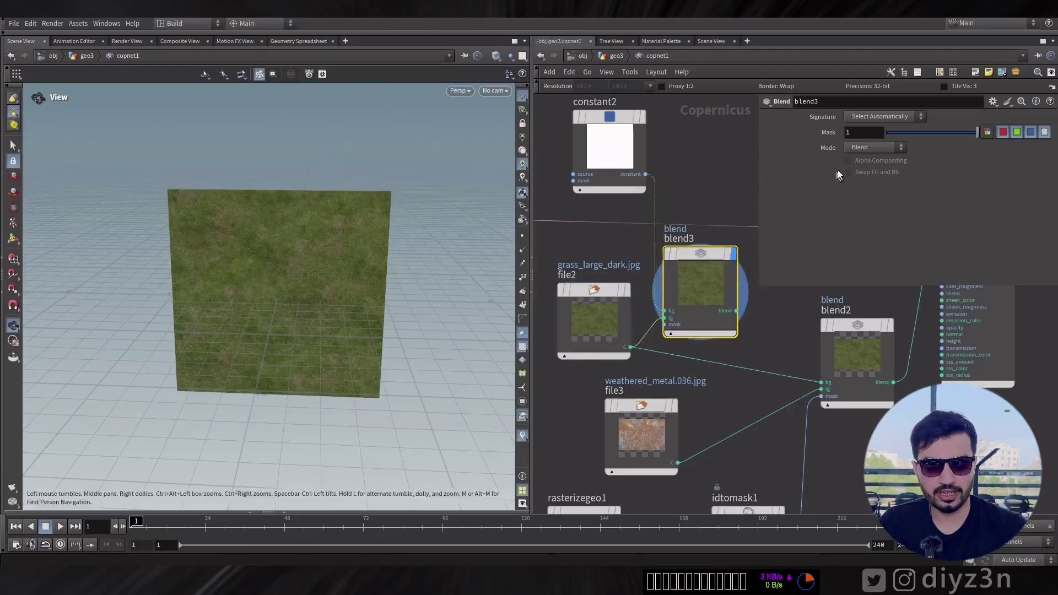
- Duplicate the Over blend for the weathered metal File node, wire that image into its foreground and display the result
left_click_drag(656, 413, 609, 413)
left_click_drag(700, 254, 717, 386, "alt")
left_click(682, 442)
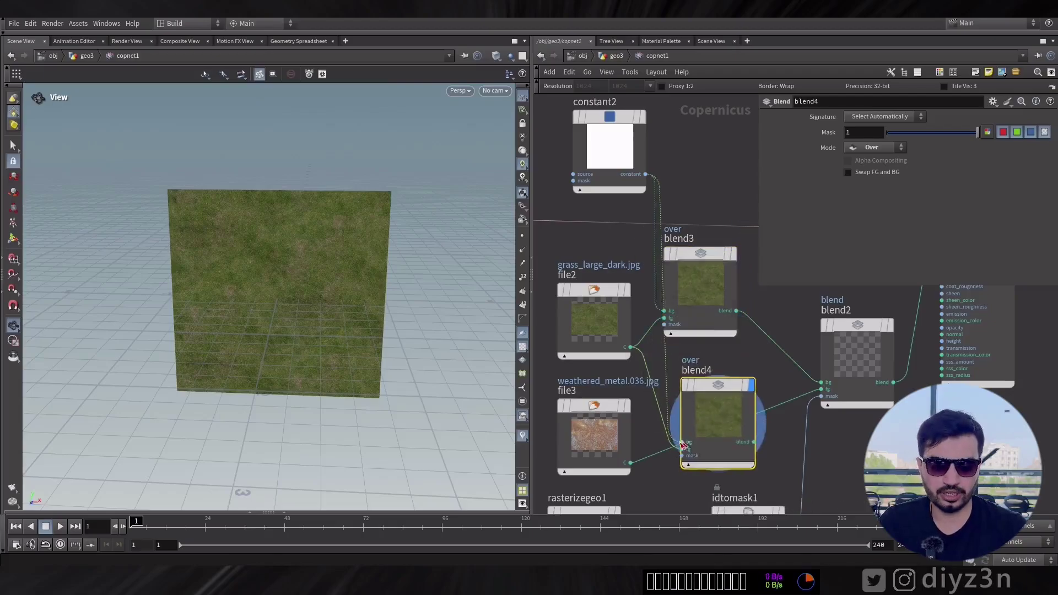
left_click(630, 463)
left_click(627, 405)
left_click(753, 384)
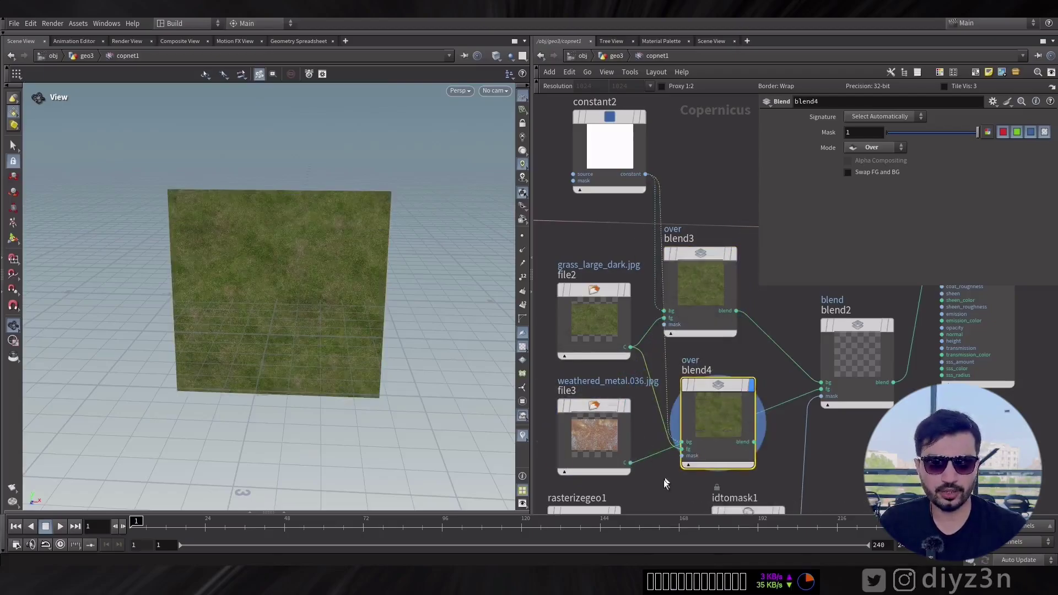
scroll(772, 358, "up", 2)
left_click(612, 365)
left_click(800, 334)
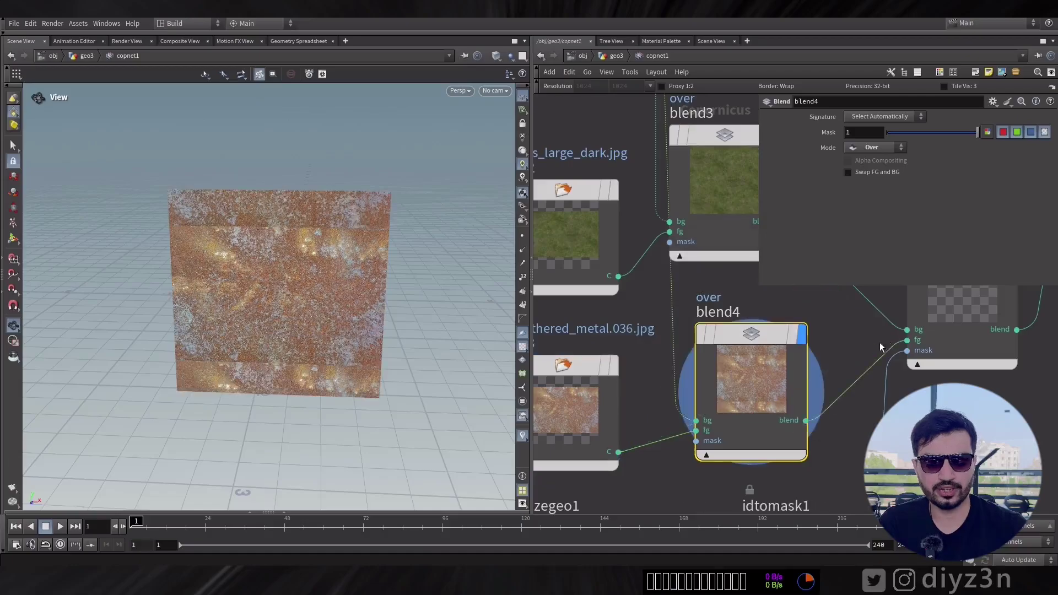
- Display the textured cylinder model and set the ID to Mask node's ID pattern to 1, then to 0
middle_click_drag(879, 347, 551, 490)
scroll(607, 385, "down", 2)
left_click(711, 253)
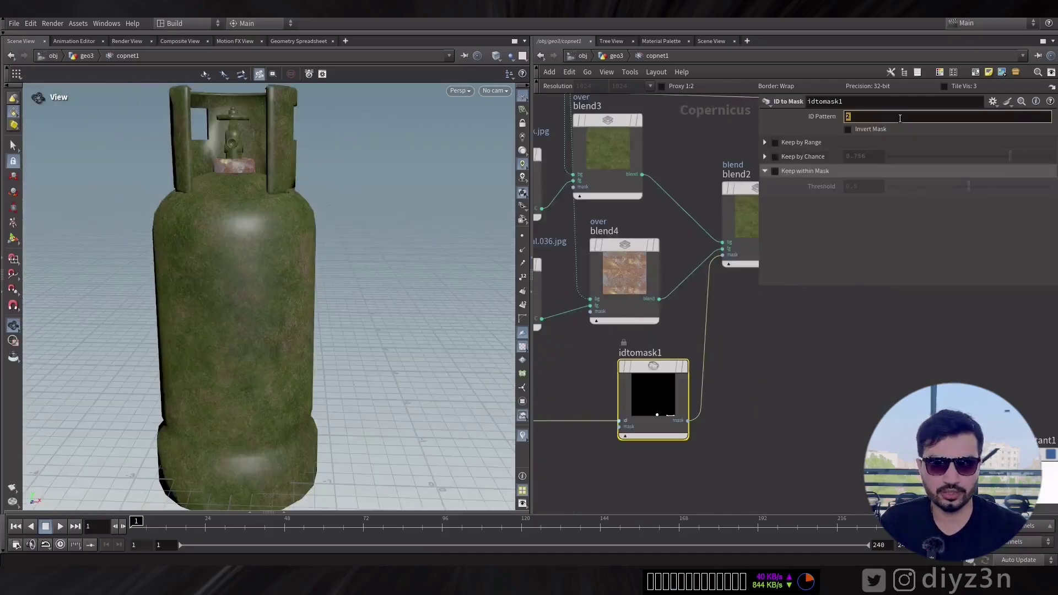
left_click(900, 118)
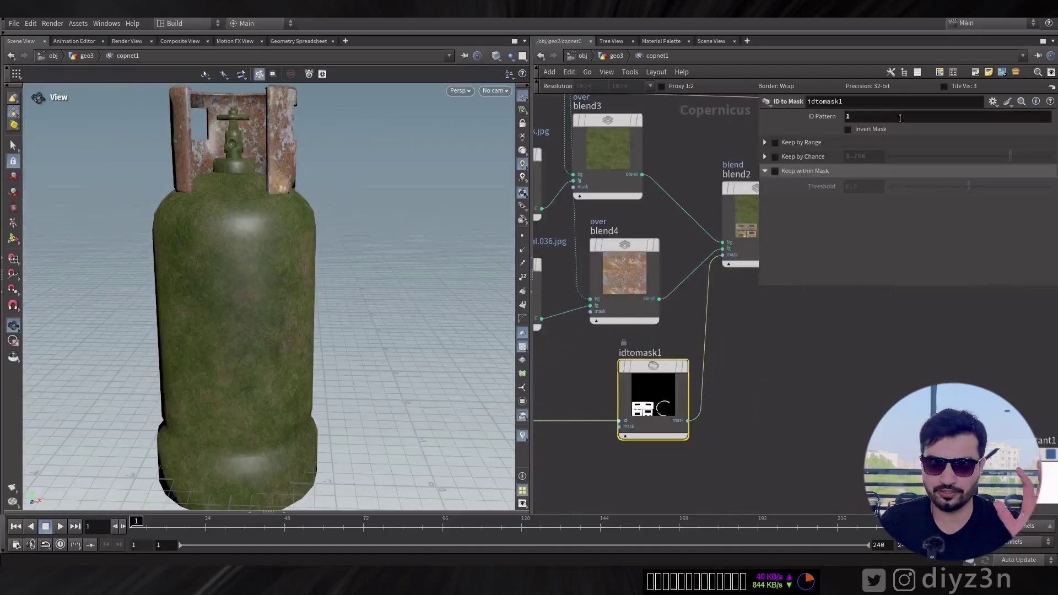
type("0")
key("Return")
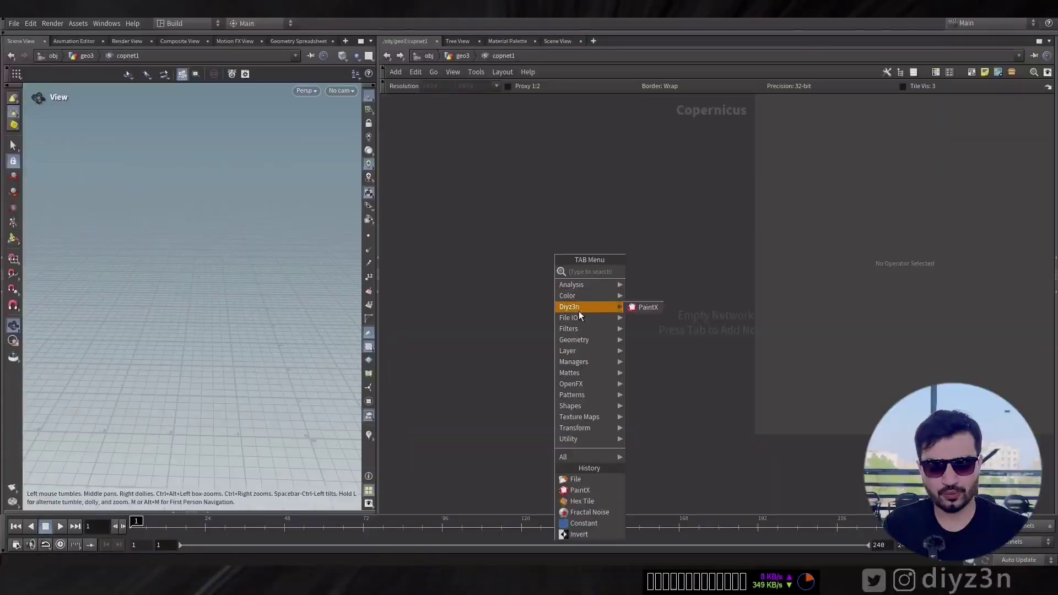
- Add a PaintX node to the empty COP network
left_click(648, 307)
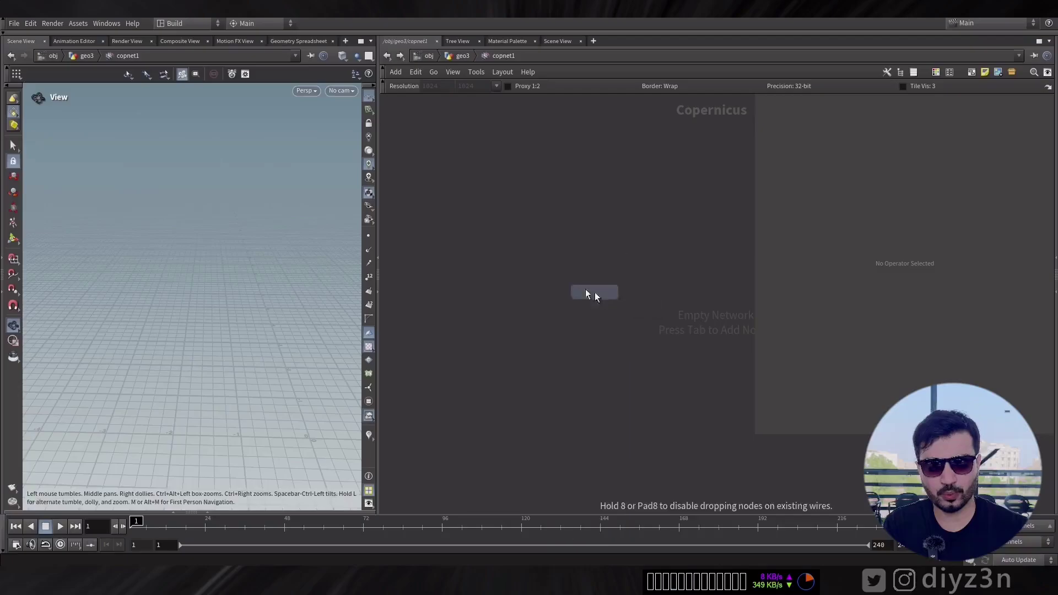
left_click(534, 349)
scroll(608, 313, "up", 4)
mouse_move(607, 312)
middle_mouse_down()
mouse_move(702, 230)
mouse_move(708, 257)
mouse_move(701, 250)
middle_mouse_up()
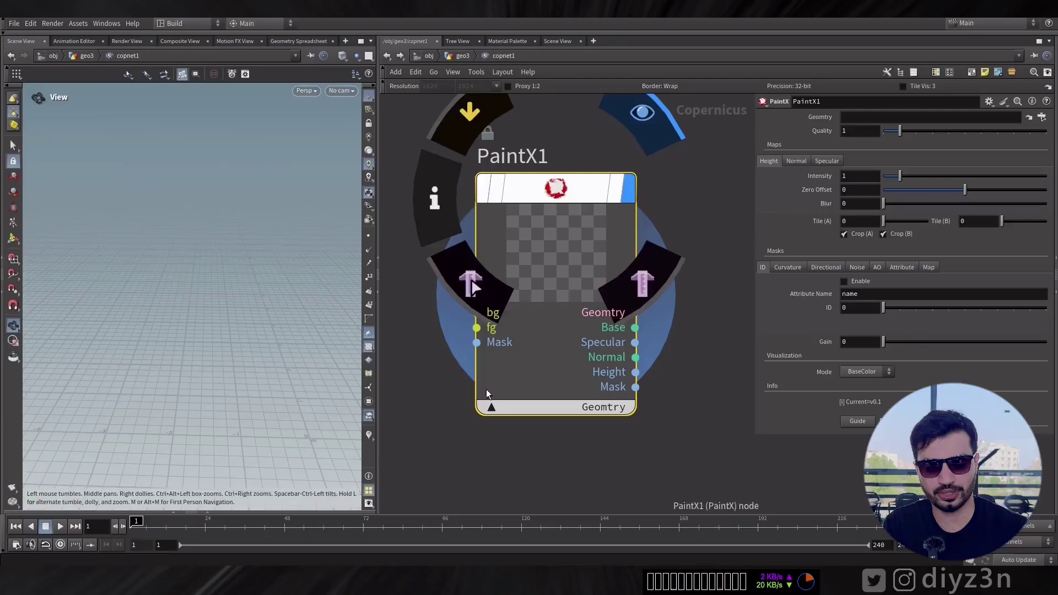
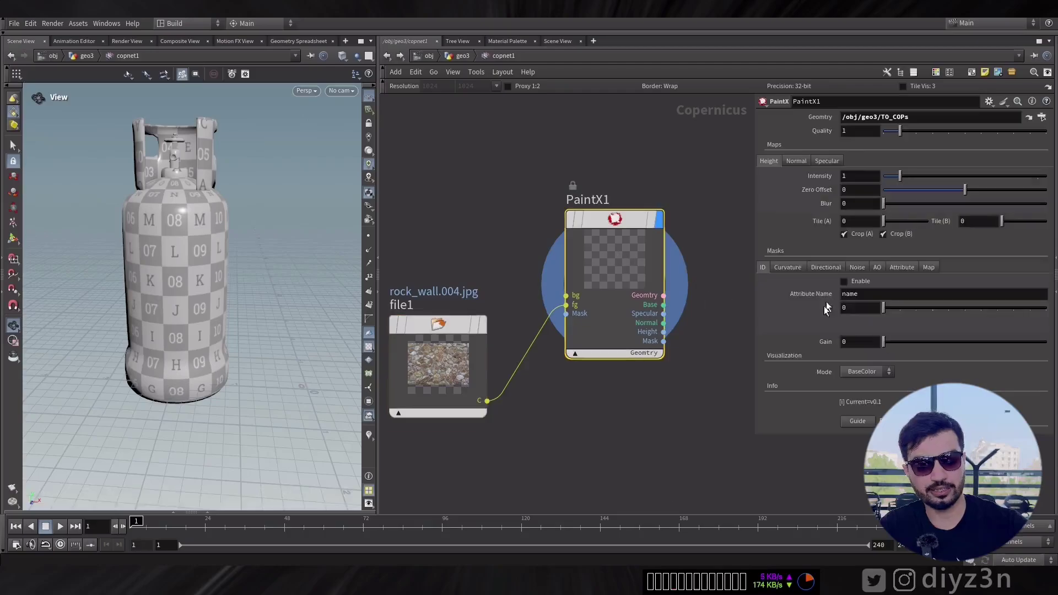
- Display the PaintX node's Base output and frame its output connectors
left_click(630, 339)
left_click(642, 355)
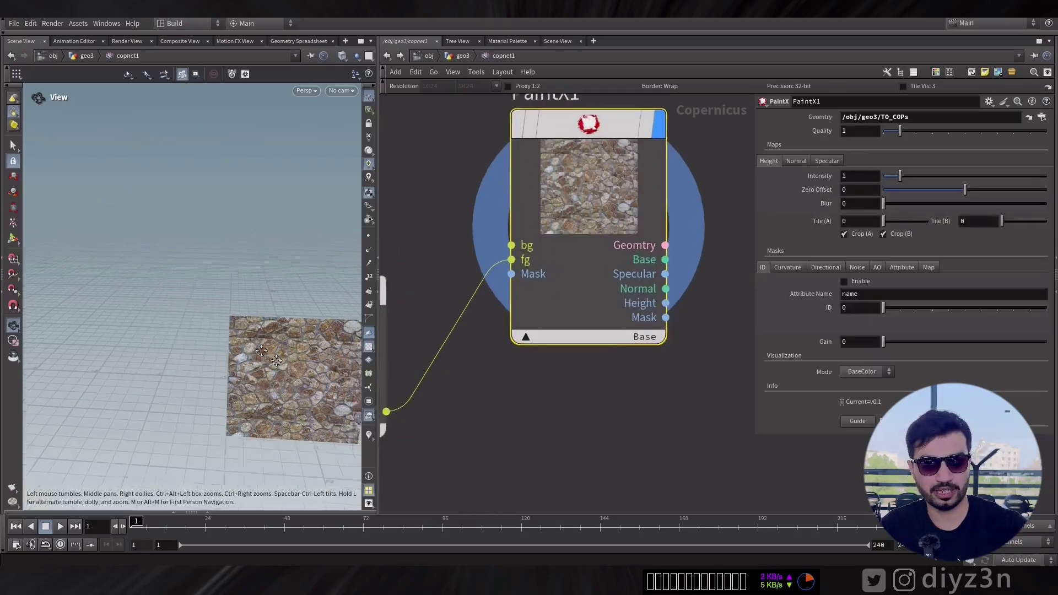
scroll(651, 408, "down", 3)
middle_click_drag(651, 407, 513, 380)
scroll(500, 357, "up", 3)
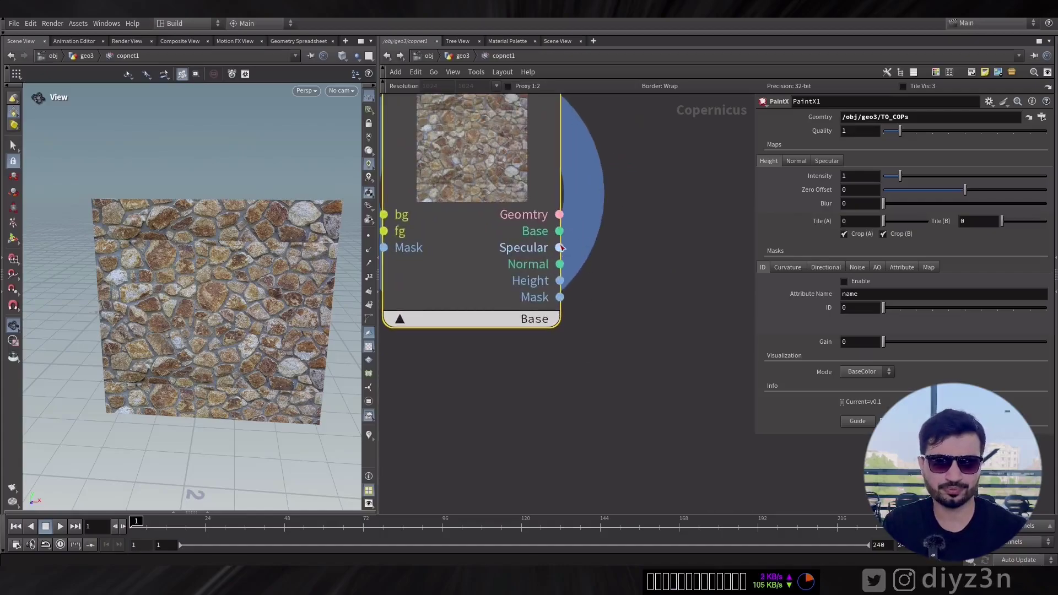
- Add a Preview Material node beside the PaintX node and connect the PaintX geometry output to its geo input
scroll(561, 235, "down", 5)
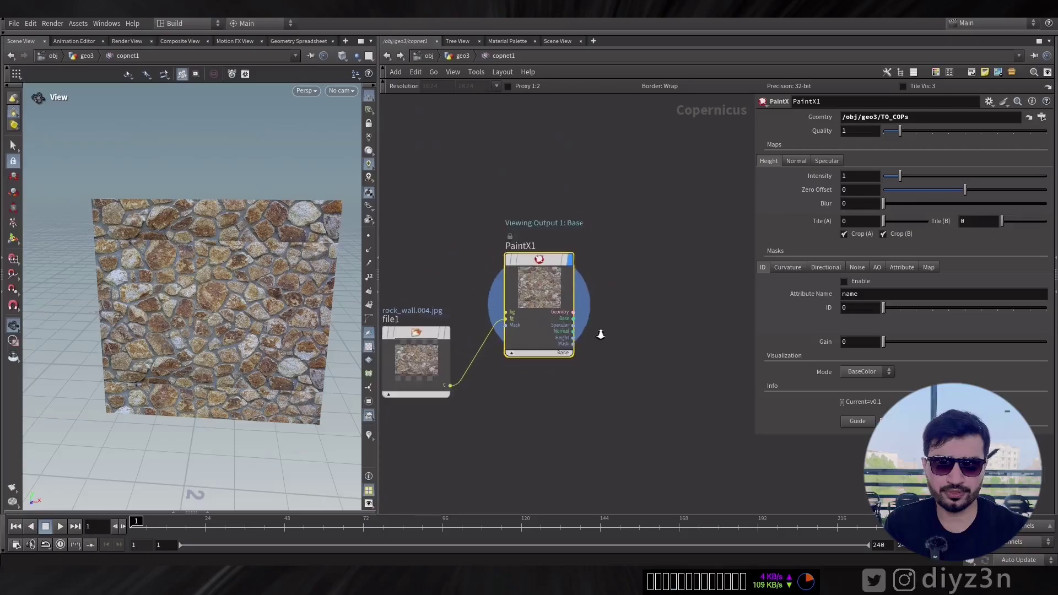
key("Tab")
type("pr")
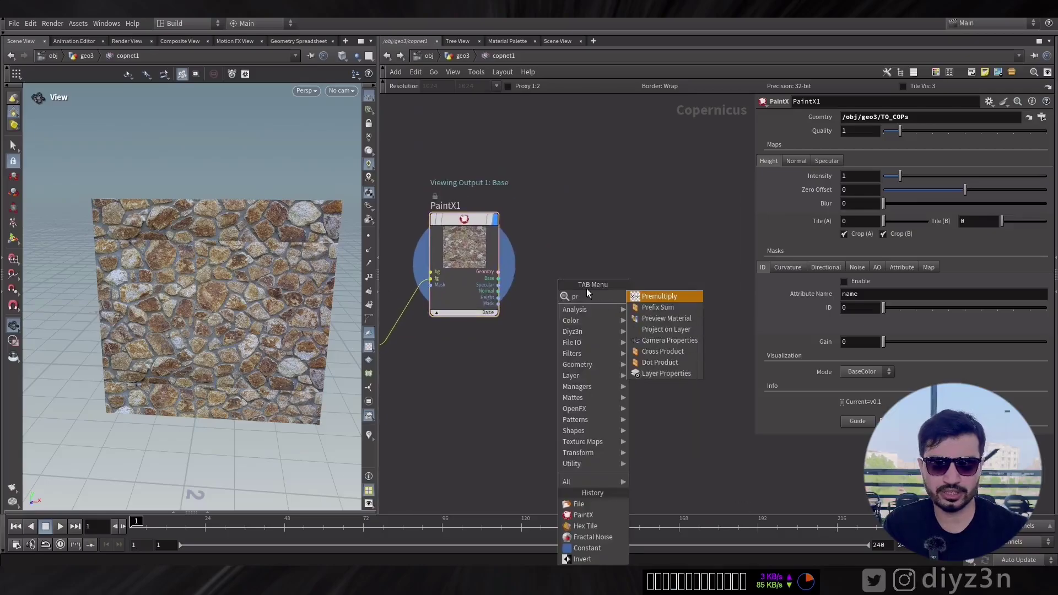
left_click(670, 321)
left_click(580, 293)
scroll(496, 336, "up", 3)
mouse_move(624, 220)
left_mouse_down()
mouse_move(624, 146)
mouse_move(622, 161)
left_mouse_up()
left_click(581, 235)
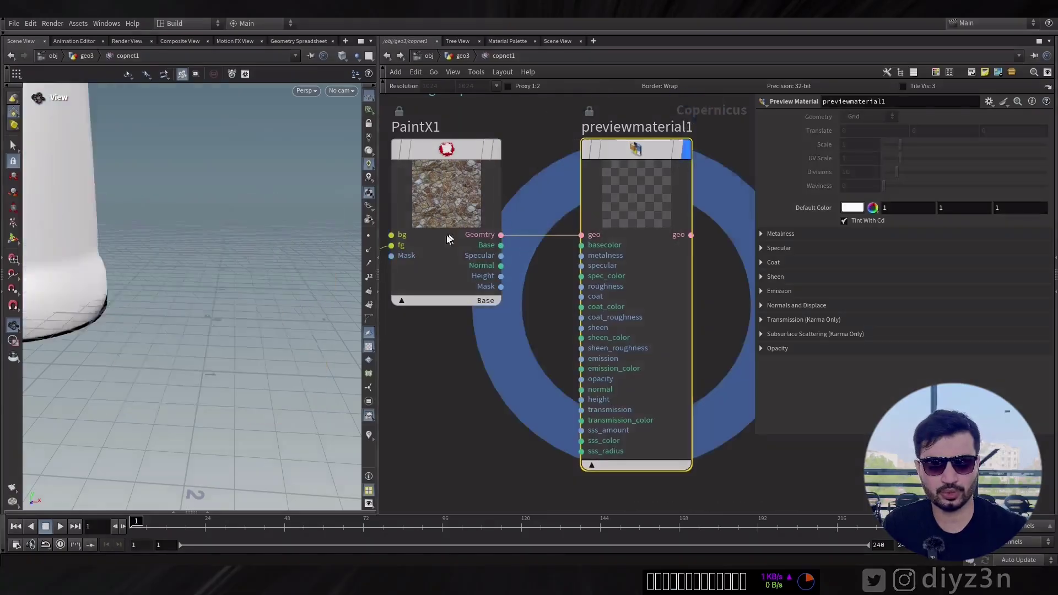
- Connect PaintX's Base, Specular, Normal and Height outputs to the Preview Material's basecolor, spec_color, normal and height inputs
left_click(501, 245)
left_click(582, 245)
left_click(501, 255)
left_click(579, 276)
mouse_move(499, 268)
left_mouse_down()
mouse_move(527, 299)
mouse_move(500, 268)
left_mouse_up()
left_click(501, 265)
left_click(581, 389)
left_click(501, 277)
left_click(581, 399)
scroll(156, 213, "up", 5)
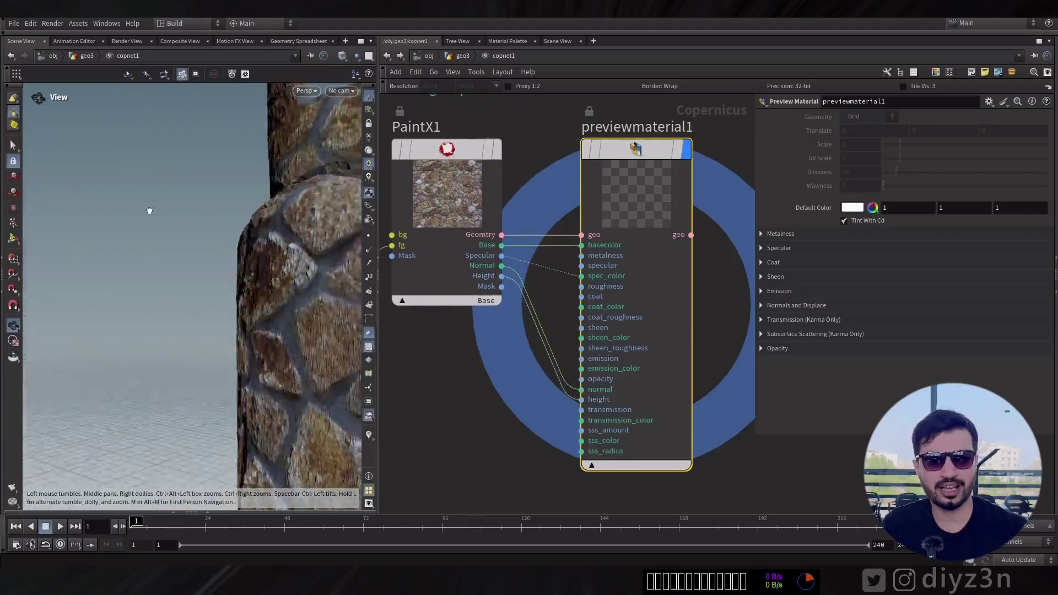
scroll(156, 213, "down", 5)
- Adjust the PaintX node's Height map intensity and blur to shape the stone displacement on the model
left_click_drag(432, 149, 444, 148)
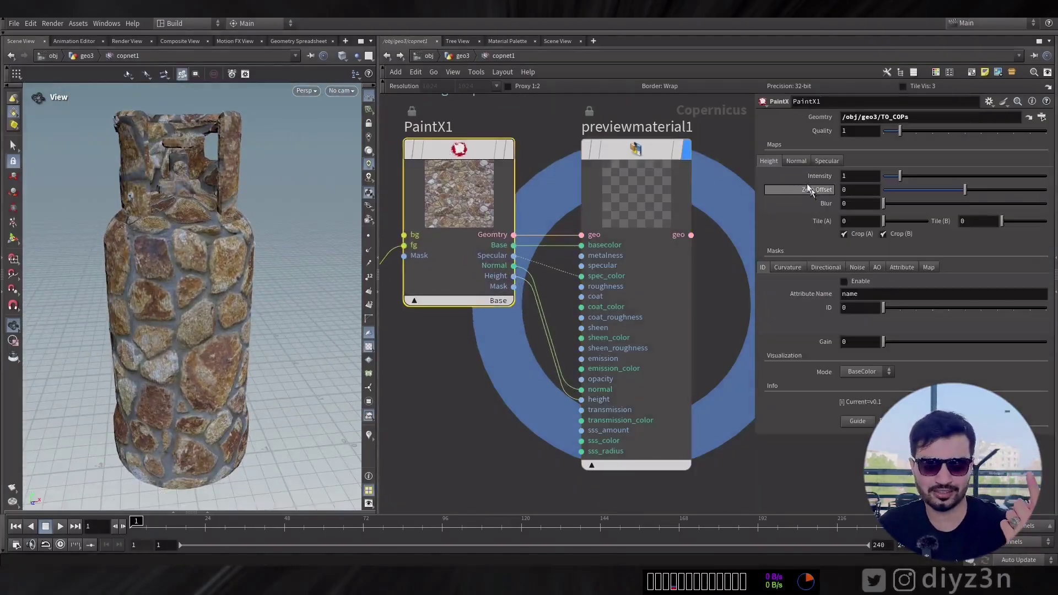
left_click_drag(901, 177, 927, 191)
scroll(160, 297, "up", 5)
left_click_drag(160, 296, 215, 286)
left_click(888, 205)
left_click_drag(924, 176, 926, 205)
scroll(122, 312, "down", 5)
left_click_drag(123, 312, 138, 313)
- Set the PaintX node's Normal map intensity to 5
left_click(797, 161)
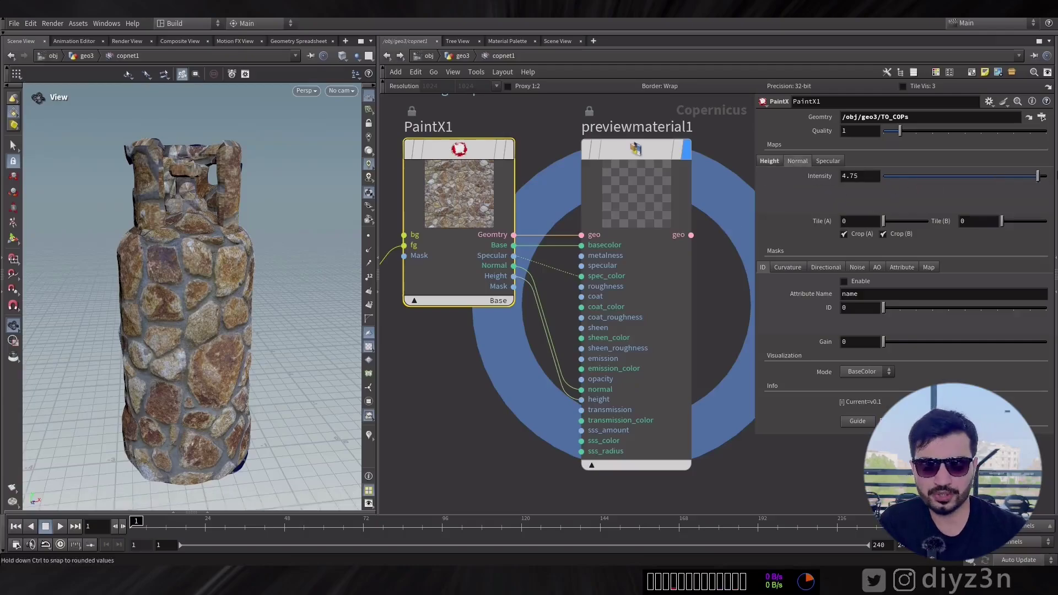
left_click(797, 160)
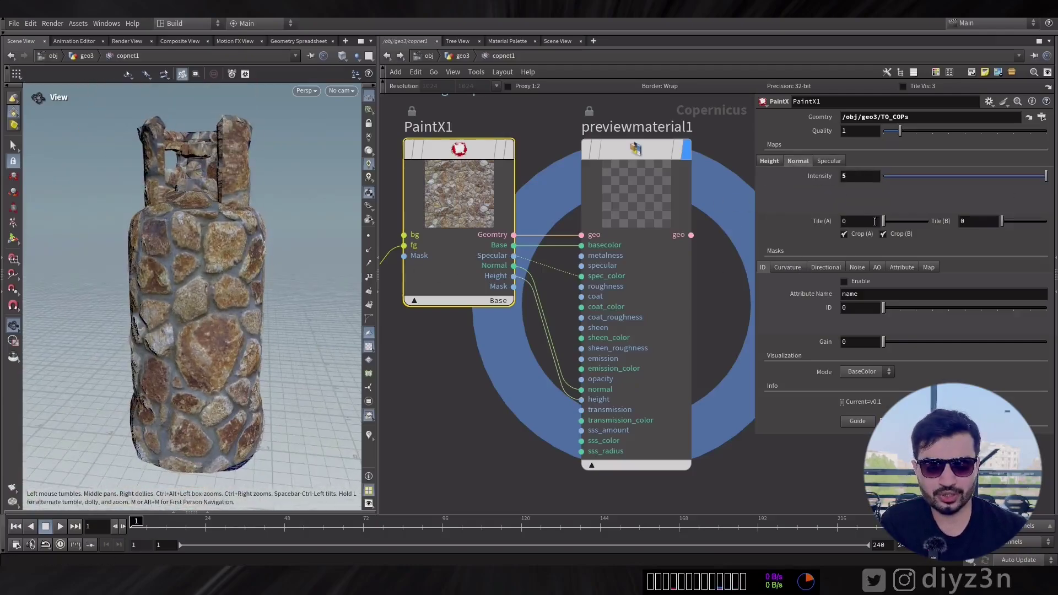
- Set the PaintX node's Tile (B) to 6.9 and its Specular roughness to 0.936
left_click_drag(1002, 221, 1007, 223)
scroll(126, 283, "up", 5)
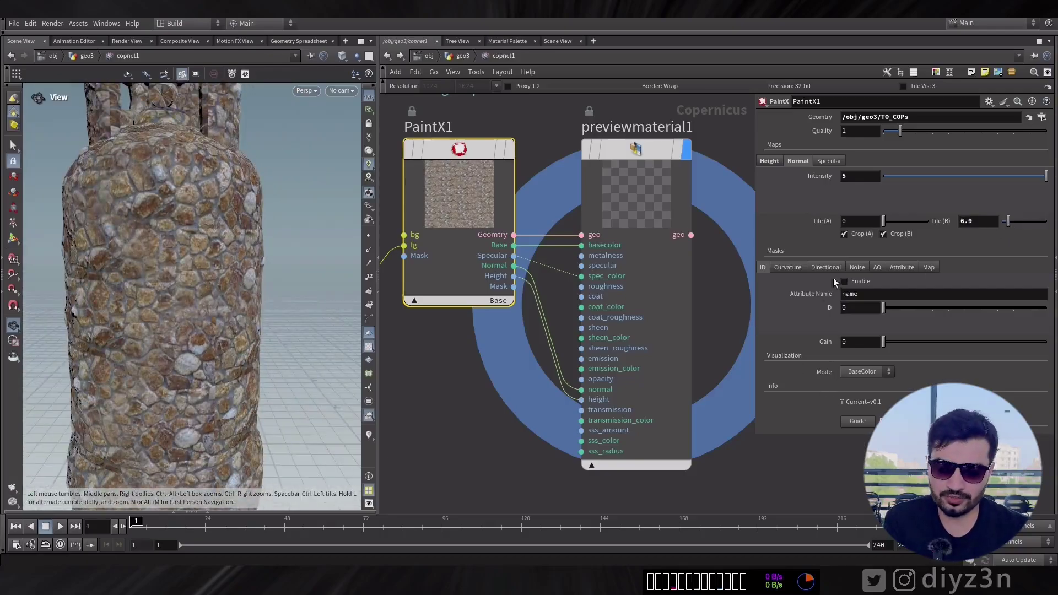
left_click(829, 161)
left_click_drag(856, 185, 1047, 178)
scroll(126, 283, "down", 4)
left_click_drag(126, 253, 119, 325)
left_click_drag(1046, 176, 978, 175)
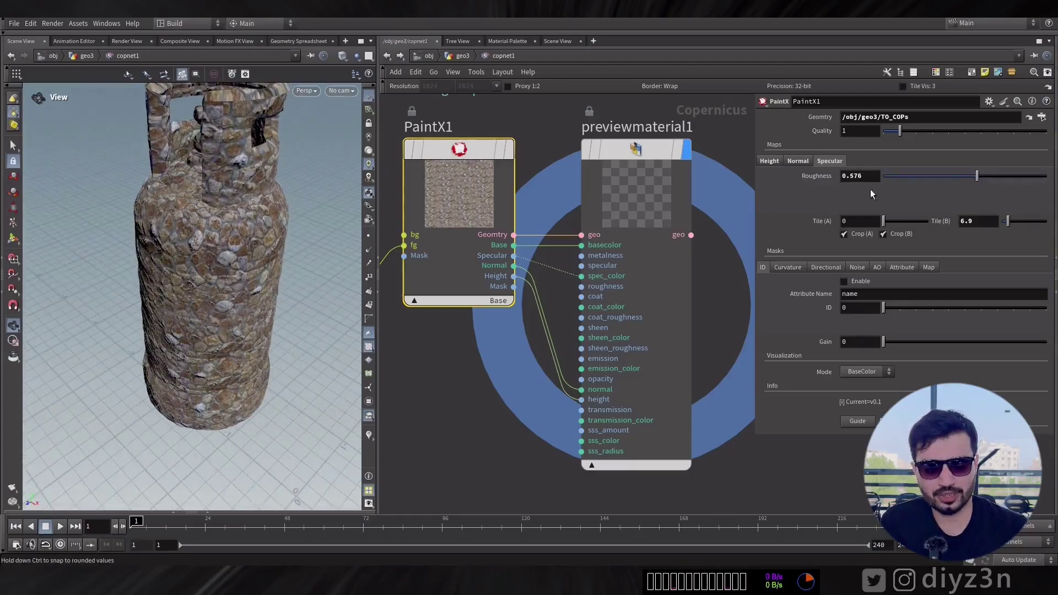
- Examine the PaintX Specular, Normal and Height maps on the model through the visualization mode, ending on BaseColor
left_click(858, 393)
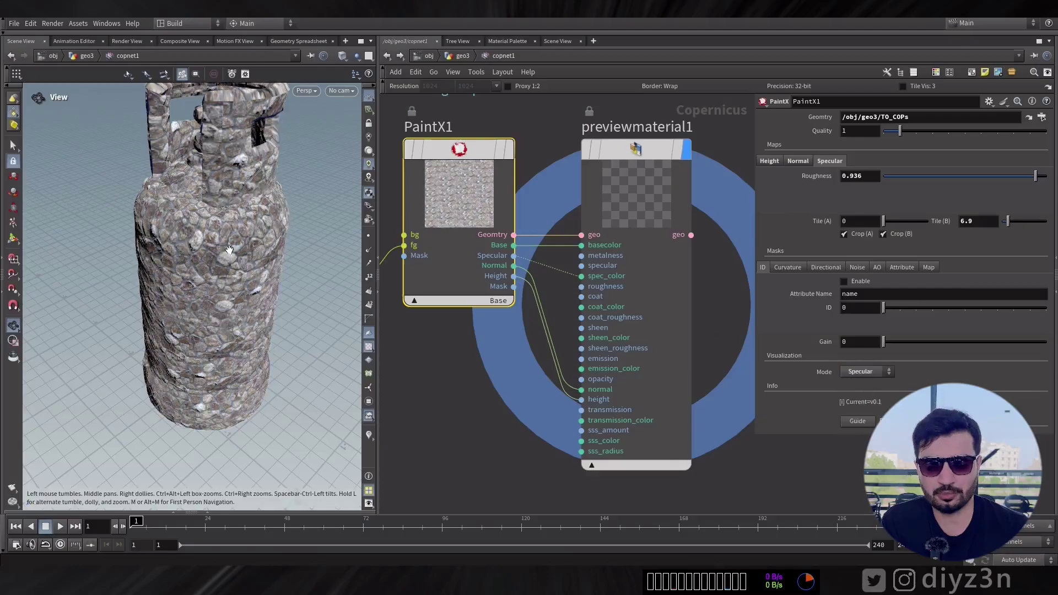
left_click(867, 372)
left_click(856, 404)
left_click(866, 372)
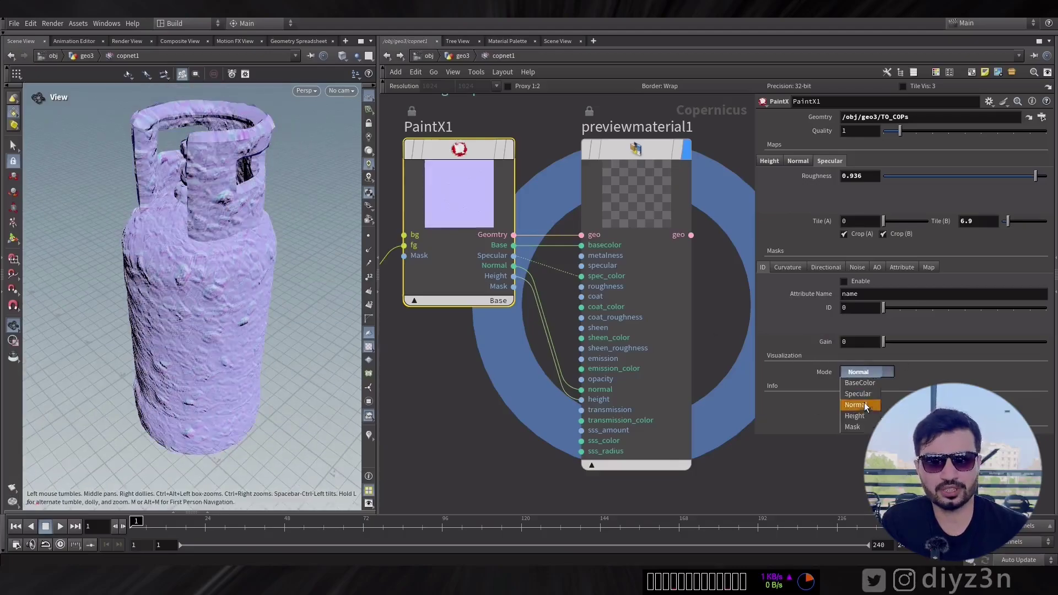
left_click(860, 416)
left_click(862, 371)
left_click(860, 334)
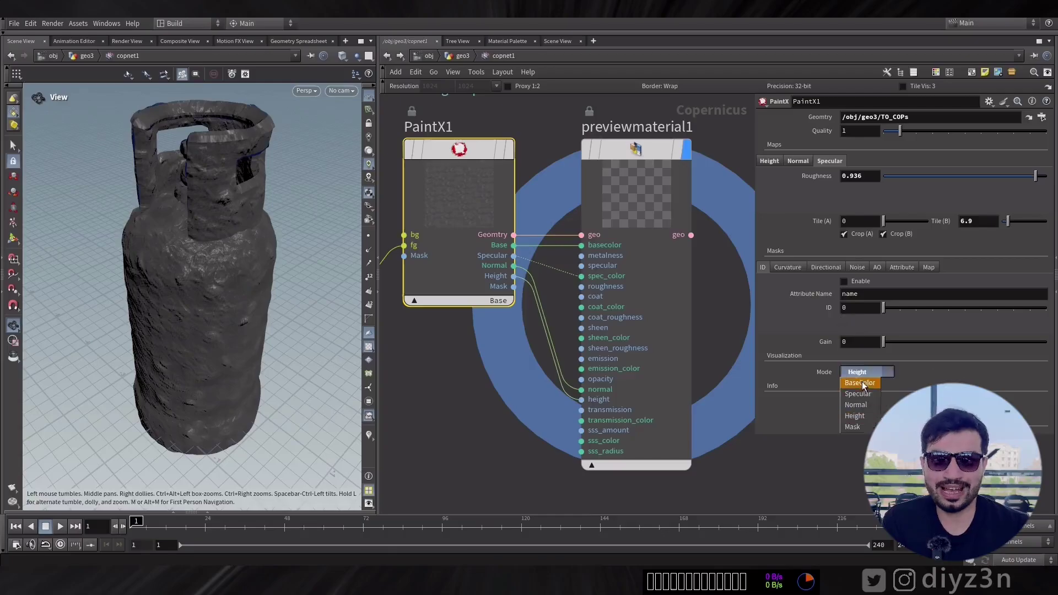
left_click(859, 383)
- Enable the PaintX Curvature mask and inspect it on the gas cylinder with the visualization mode set to Mask
left_click(781, 267)
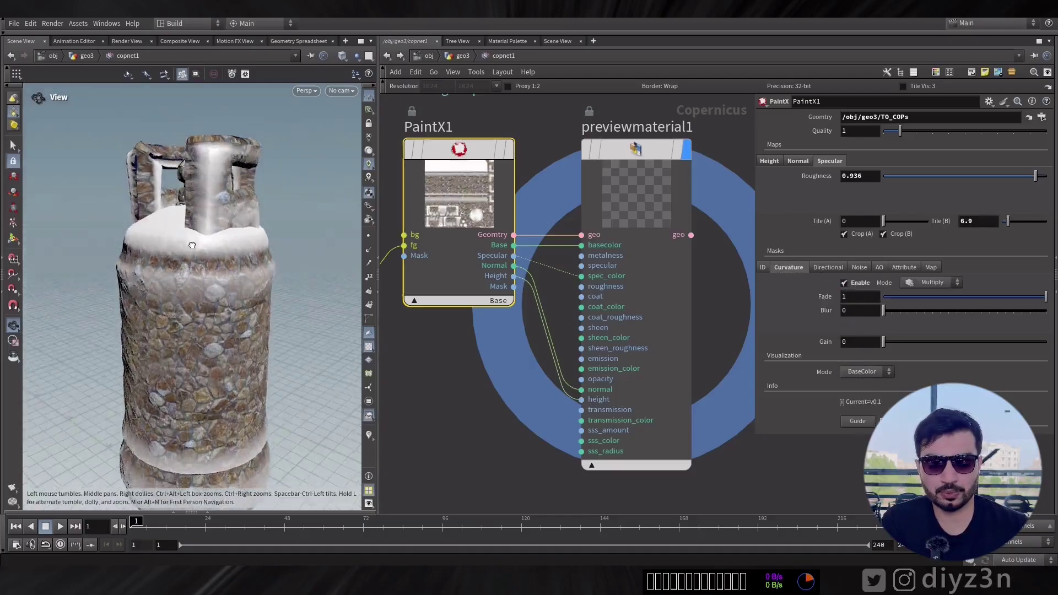
left_click(888, 372)
left_click(855, 424)
left_click_drag(217, 294, 242, 294)
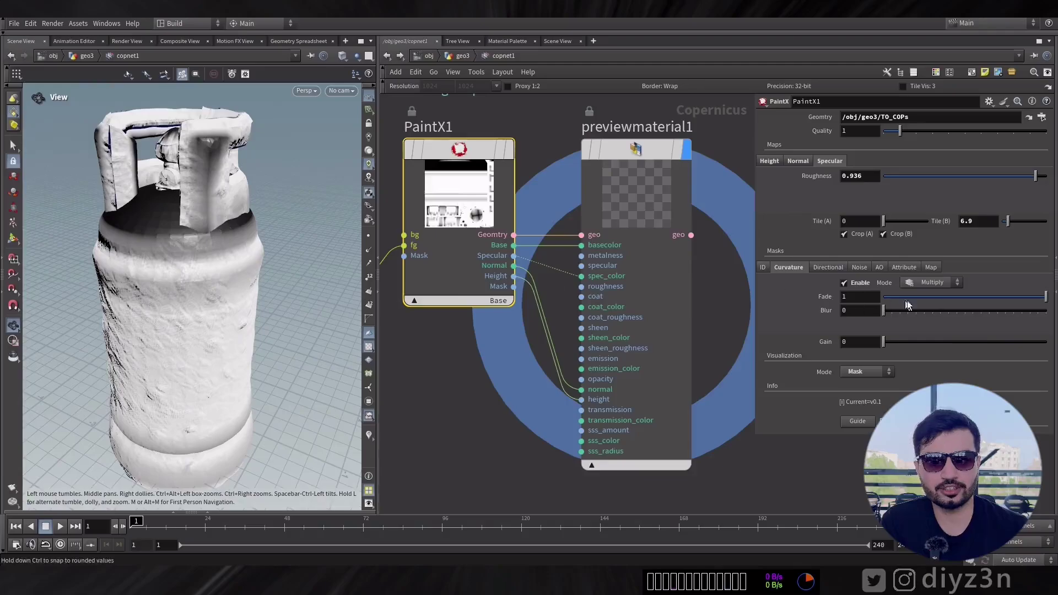
- Set the PaintX node's quality to 3
left_click(912, 131)
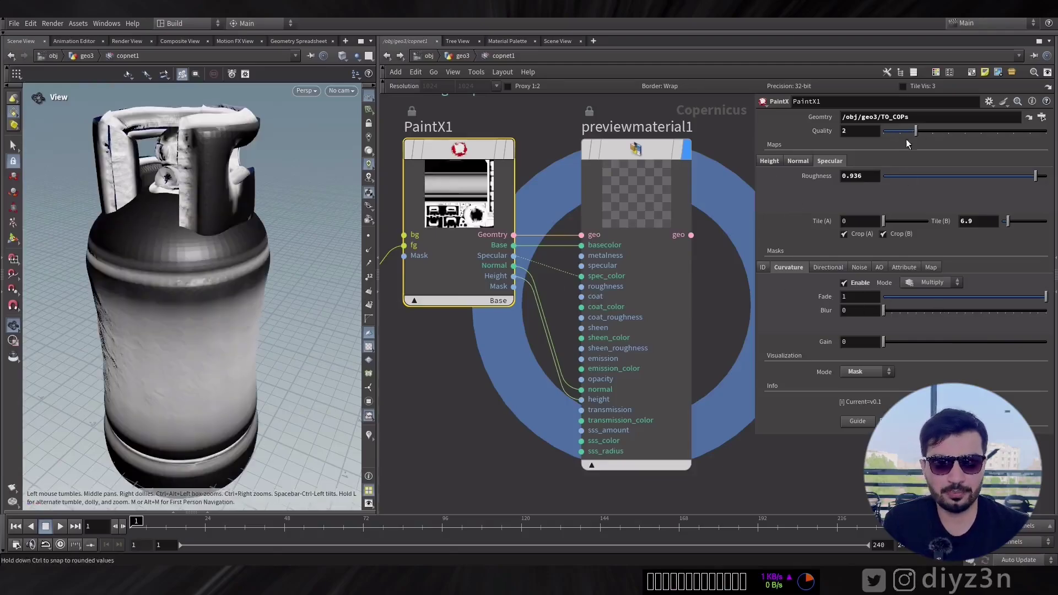
left_click(770, 161)
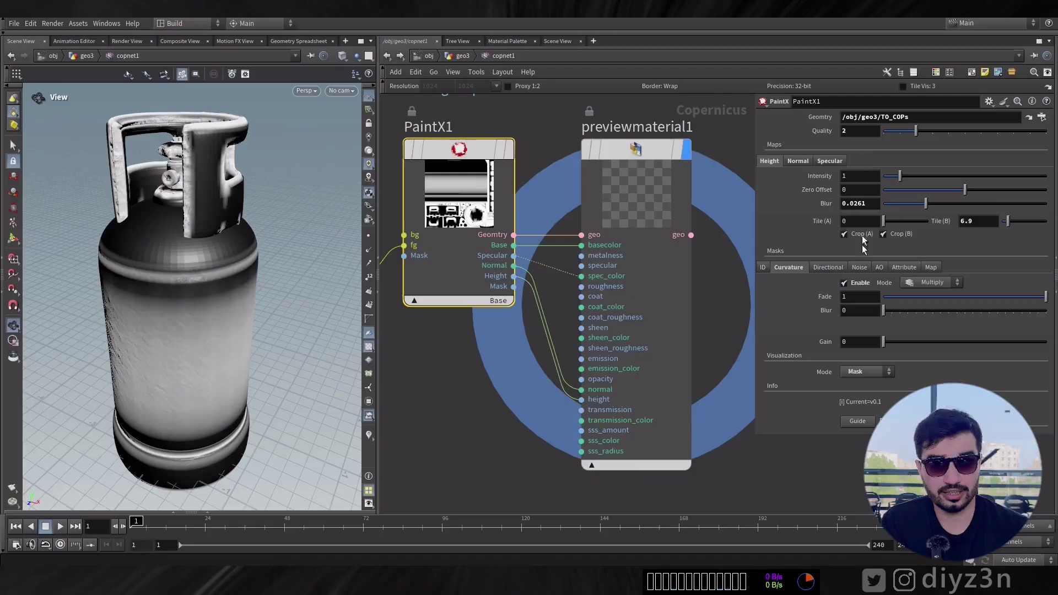
left_click_drag(899, 296, 1046, 295)
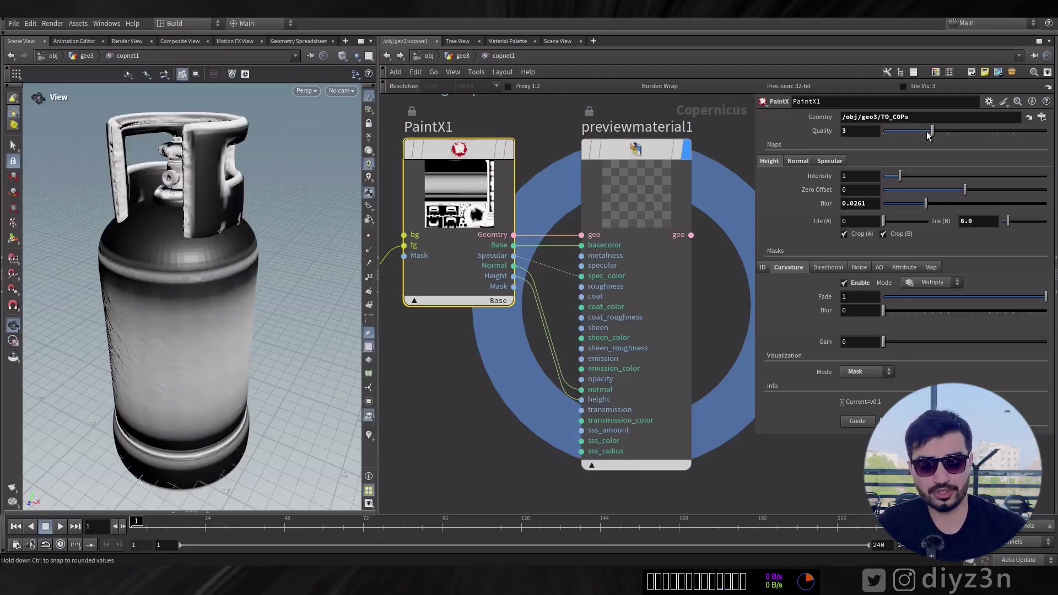
- Replace the Curvature mask with an AO mask at bias 0.2 and return the visualization to BaseColor
left_click(844, 282)
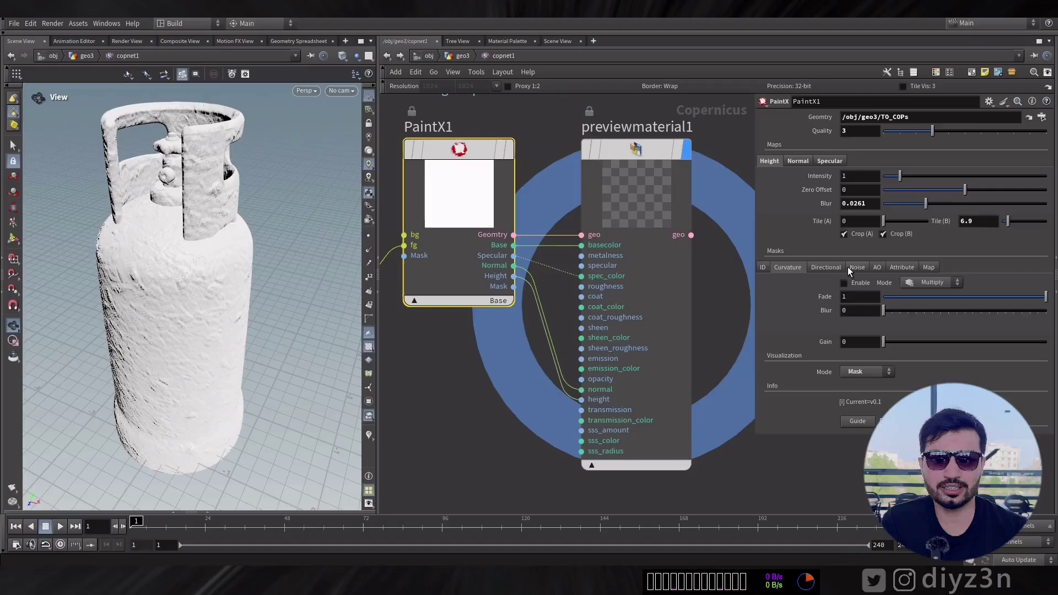
left_click(876, 267)
left_click(855, 283)
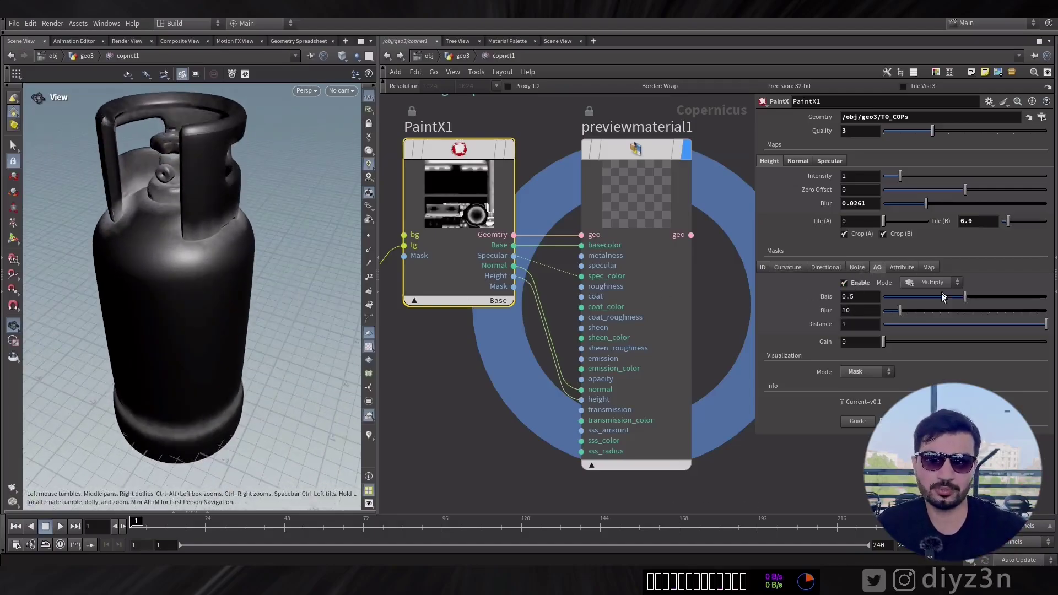
left_click_drag(941, 295, 916, 297)
left_click(866, 371)
left_click(861, 384)
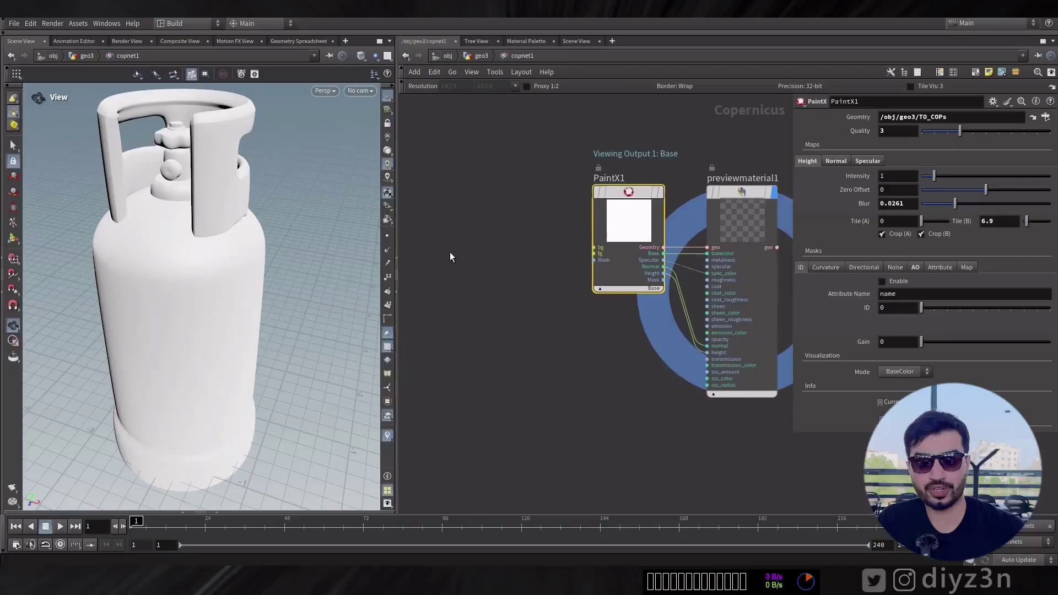
- Add a Constant node before the PaintX node and connect its output to the PaintX bg input
key("Tab")
left_click(551, 279)
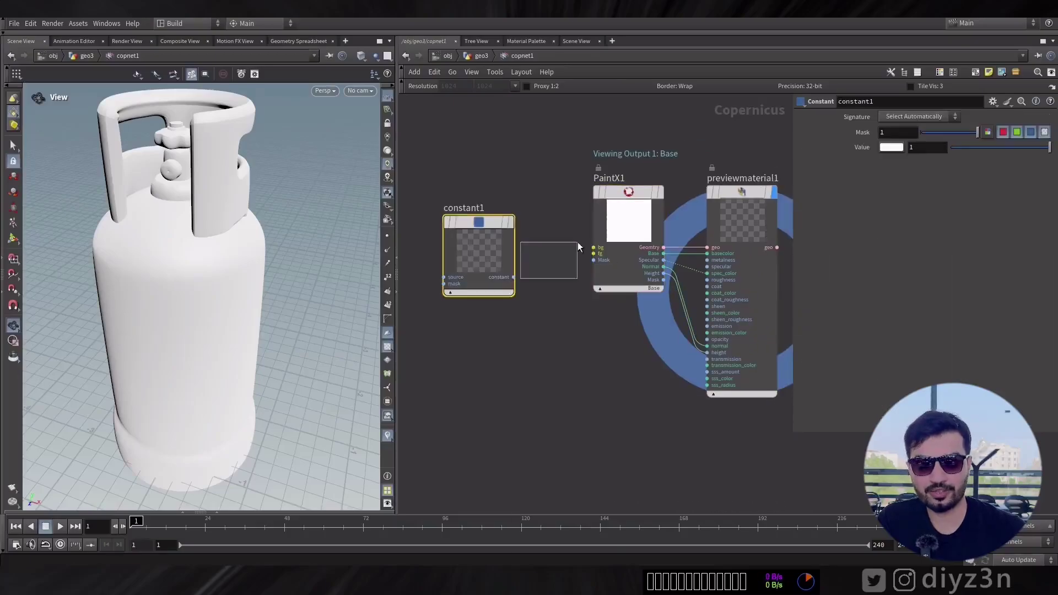
left_click_drag(574, 244, 575, 244)
left_click_drag(514, 278, 594, 247)
left_click_drag(478, 226, 479, 187)
- Set the Constant node's signature to RGBA and its color to red
left_click(913, 116)
left_click(902, 173)
left_click(891, 147)
left_click(850, 83)
left_click(1047, 44)
- Duplicate the red Constant node, connect the copy to the PaintX fg input, and darken its color
left_click_drag(481, 248, 472, 350, "alt")
left_click_drag(506, 339, 594, 254)
left_click(911, 148)
left_click(910, 147)
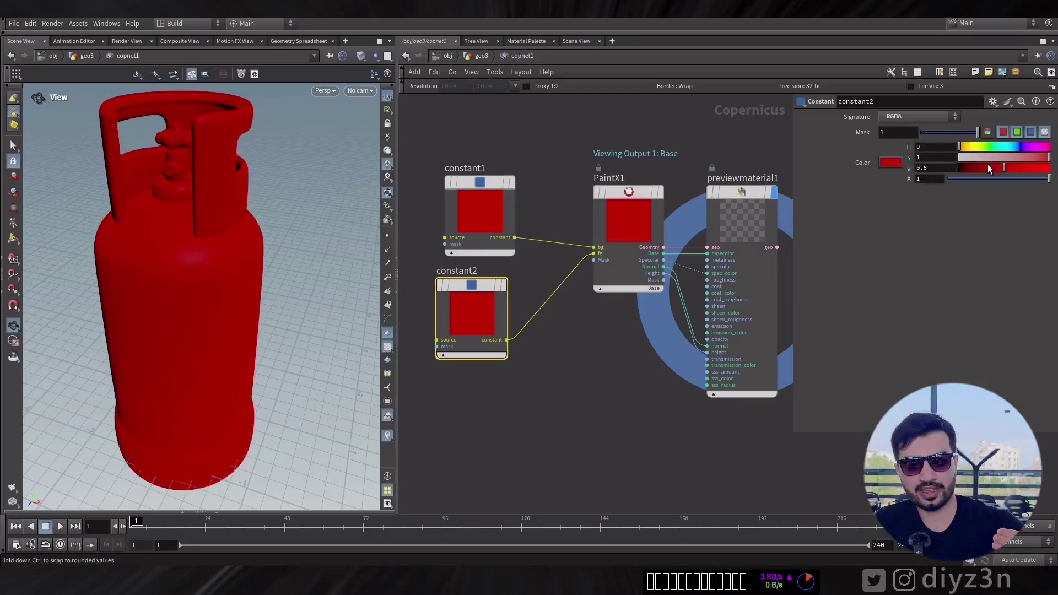
- Enable the first PaintX node's Noise mask with intensity 0.7 and size 0.06 to blend the two reds
left_click(635, 220)
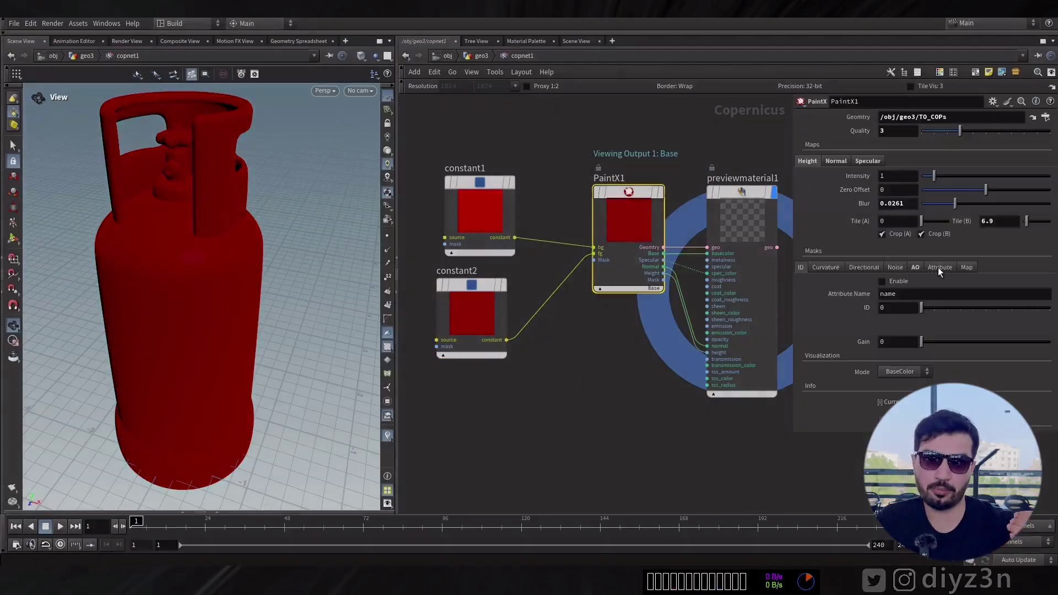
left_click(895, 268)
left_click_drag(213, 267, 240, 268)
left_click(481, 308)
left_click(632, 234)
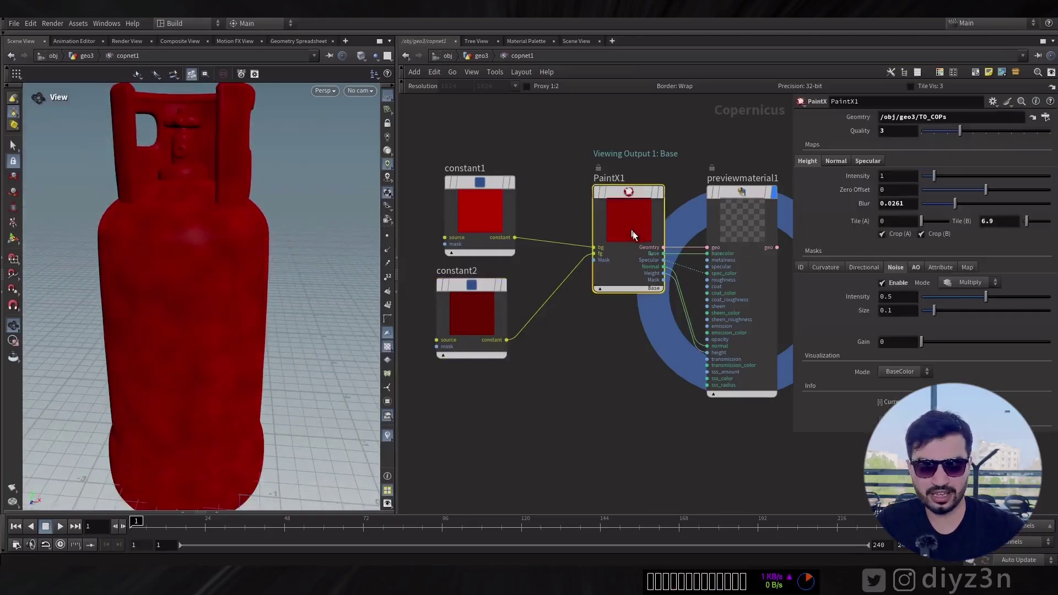
left_click_drag(933, 311, 929, 311)
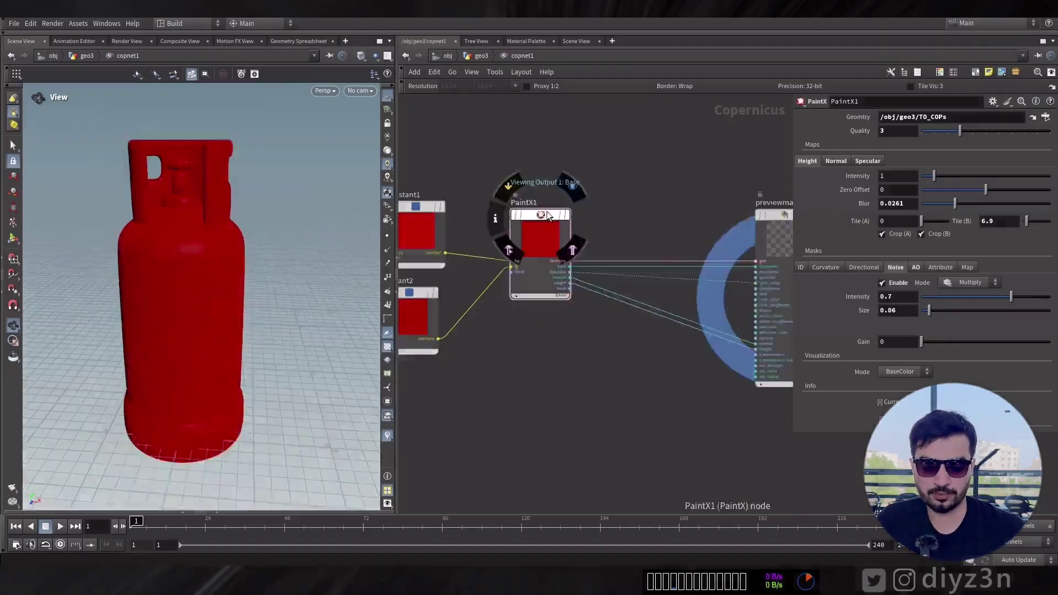
- Duplicate the PaintX node between the original and the Preview Material node, with the copy's outputs feeding the Preview Material
left_click_drag(544, 219, 605, 220, "alt")
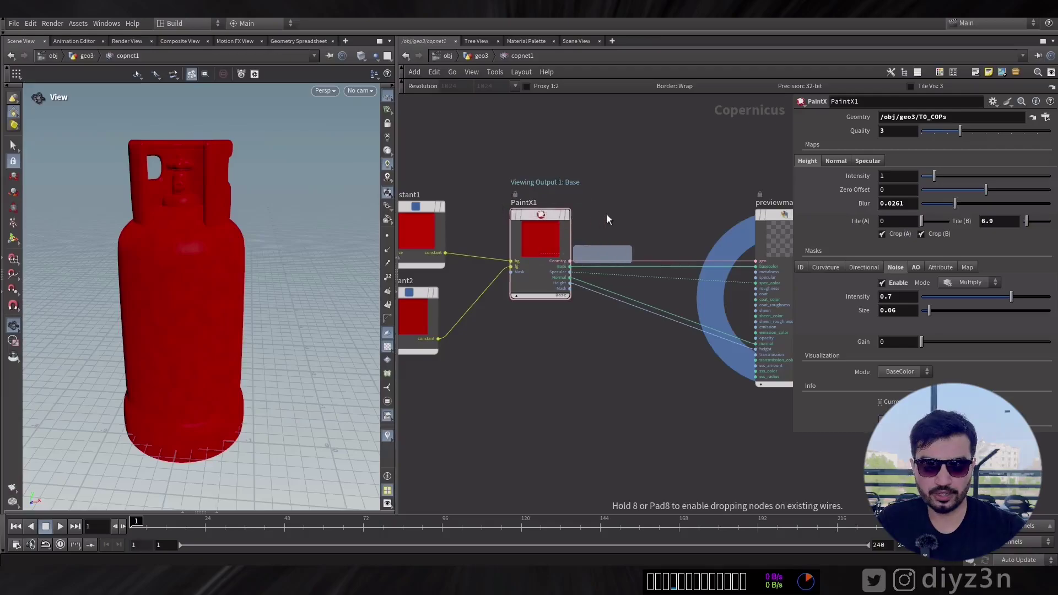
left_click(630, 238)
scroll(613, 360, "up", 3)
left_click_drag(575, 270, 722, 385)
mouse_move(505, 405)
middle_mouse_down()
mouse_move(629, 399)
mouse_move(711, 370)
middle_mouse_up()
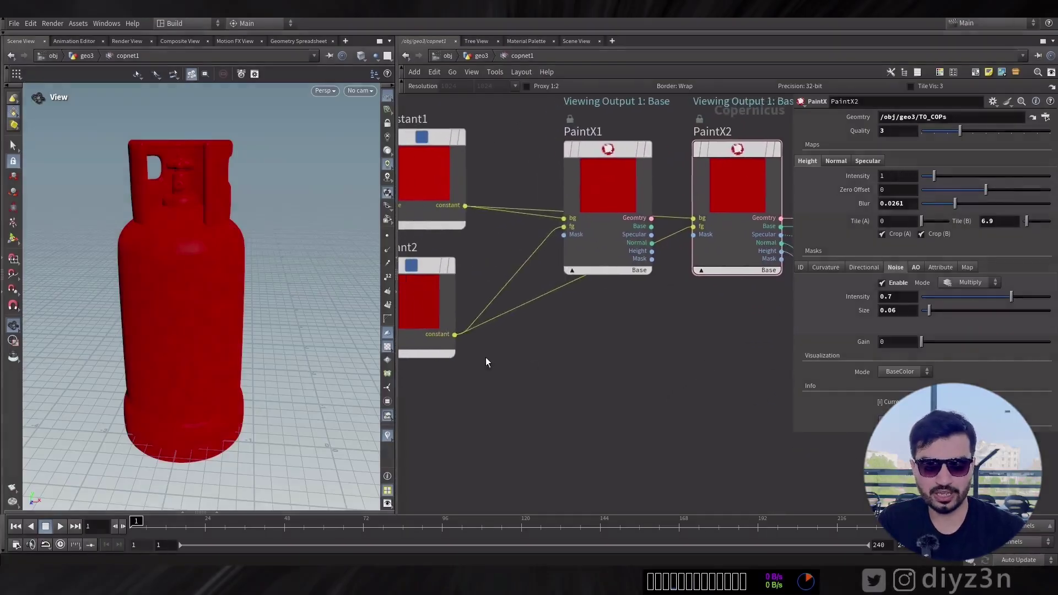
- Disconnect the dark red Constant from the second PaintX node and connect the first PaintX's Base output to its bg input
left_click(504, 316)
key("Delete")
middle_click_drag(577, 363, 538, 357)
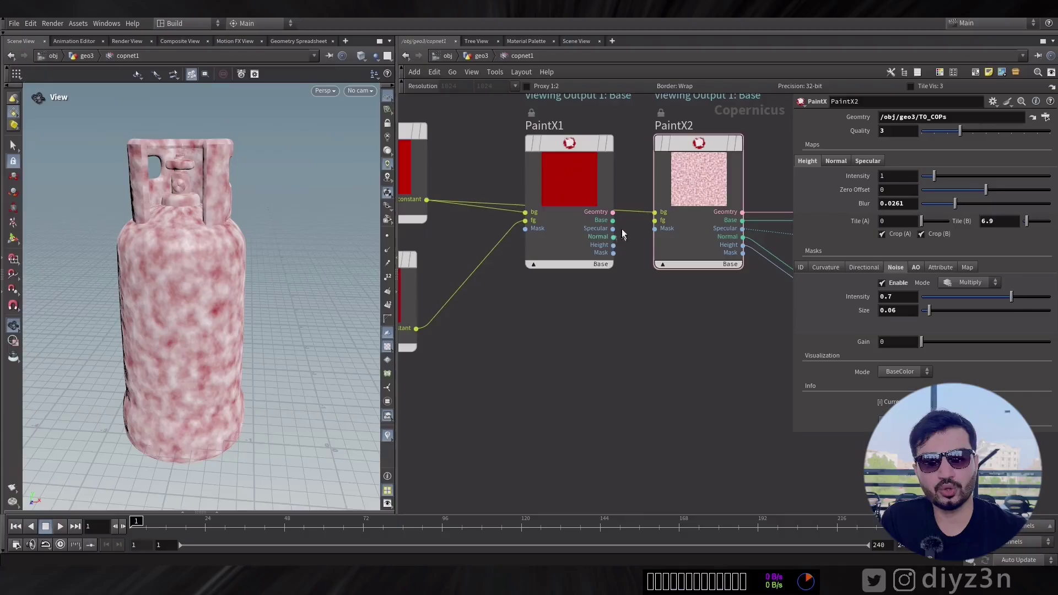
scroll(642, 283, "up", 1)
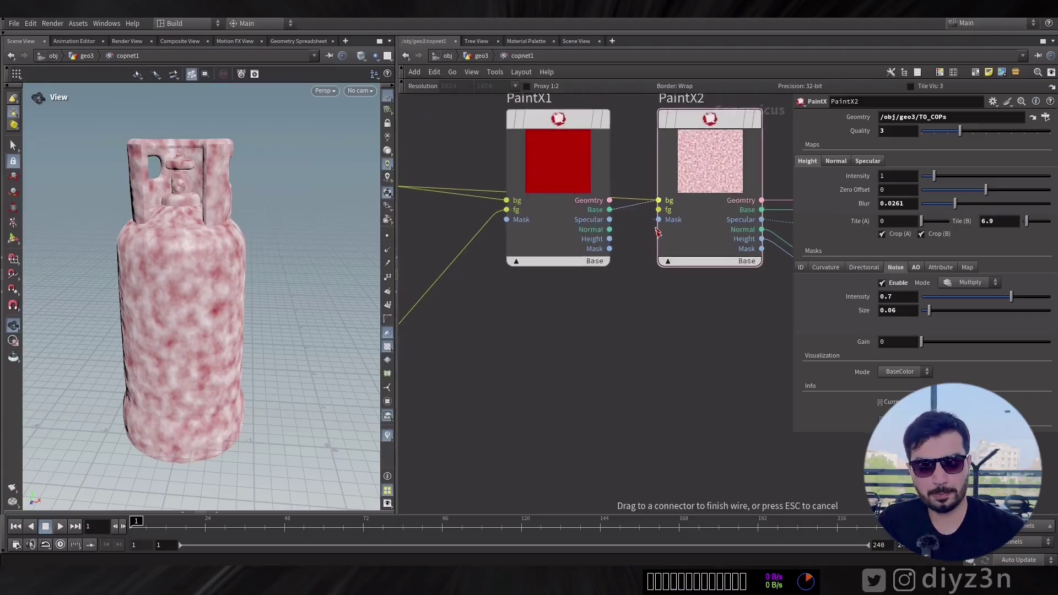
left_click_drag(573, 191, 574, 180)
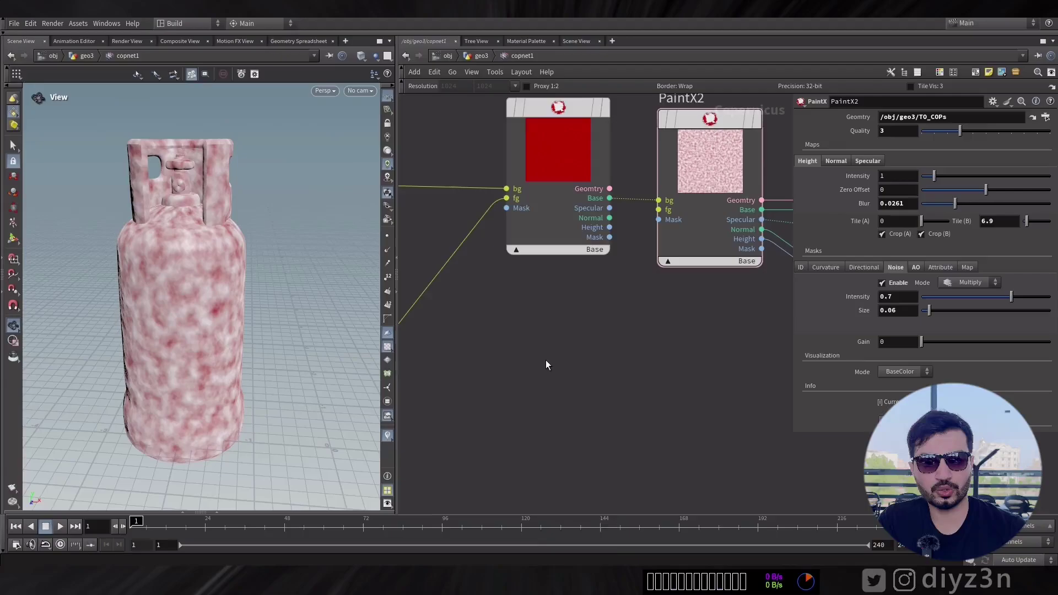
- Add a File node loading $HIP/weathered_metal.036.jpg and connect it to the second PaintX node's fg input
key("Tab")
type("fil")
left_click(634, 340)
left_click(510, 419)
left_click(1045, 131)
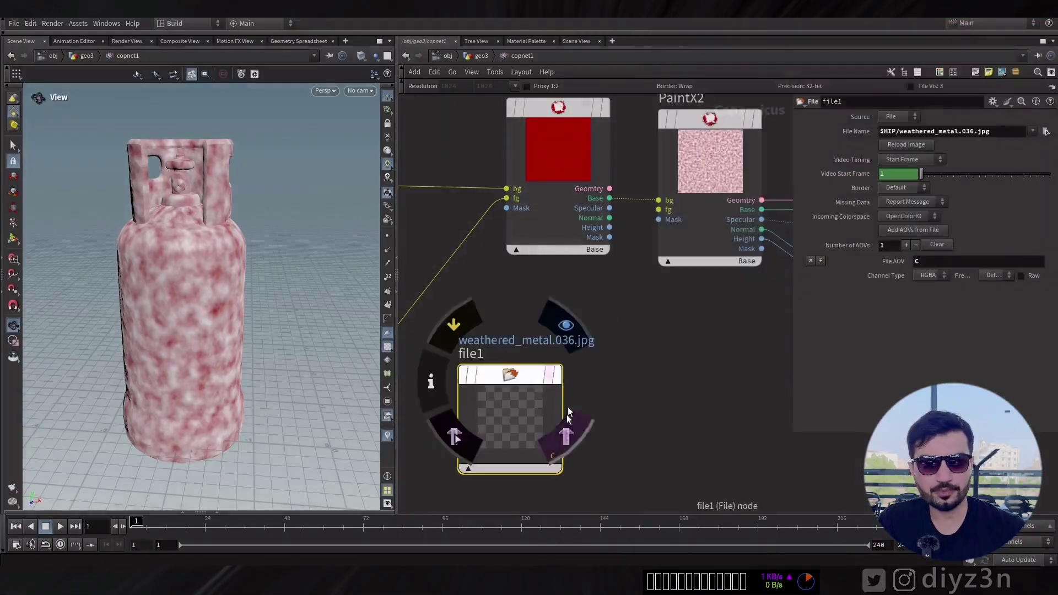
mouse_move(561, 455)
left_mouse_down()
mouse_move(645, 215)
mouse_move(658, 209)
left_mouse_up()
- Disable the second PaintX node's Noise mask and set its Tile (B) to 0
right_click_drag(196, 283, 205, 270)
left_click_drag(206, 269, 226, 270)
left_click(709, 243)
left_click(900, 281)
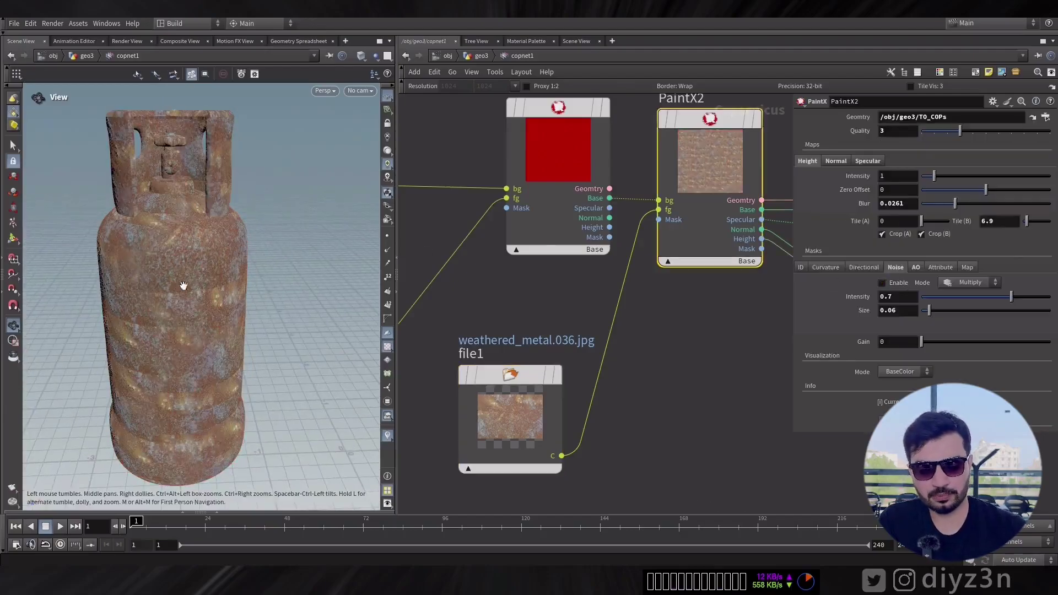
left_click_drag(1027, 221, 983, 238)
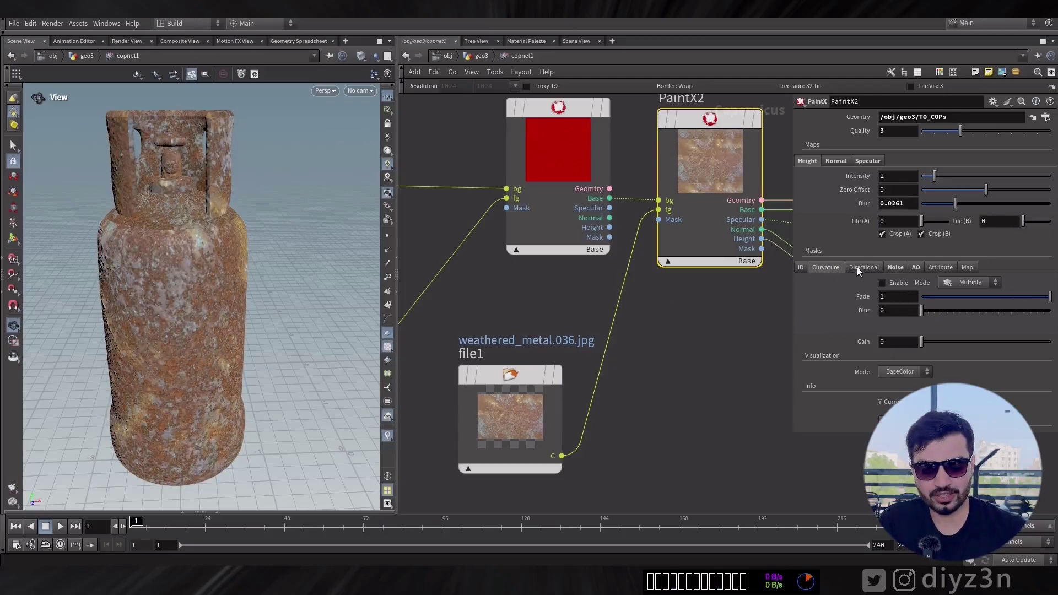
- Enable the second PaintX node's Curvature mask with fade 0.858 and mask gain 3.3 to confine the rust to edges
left_click(882, 282)
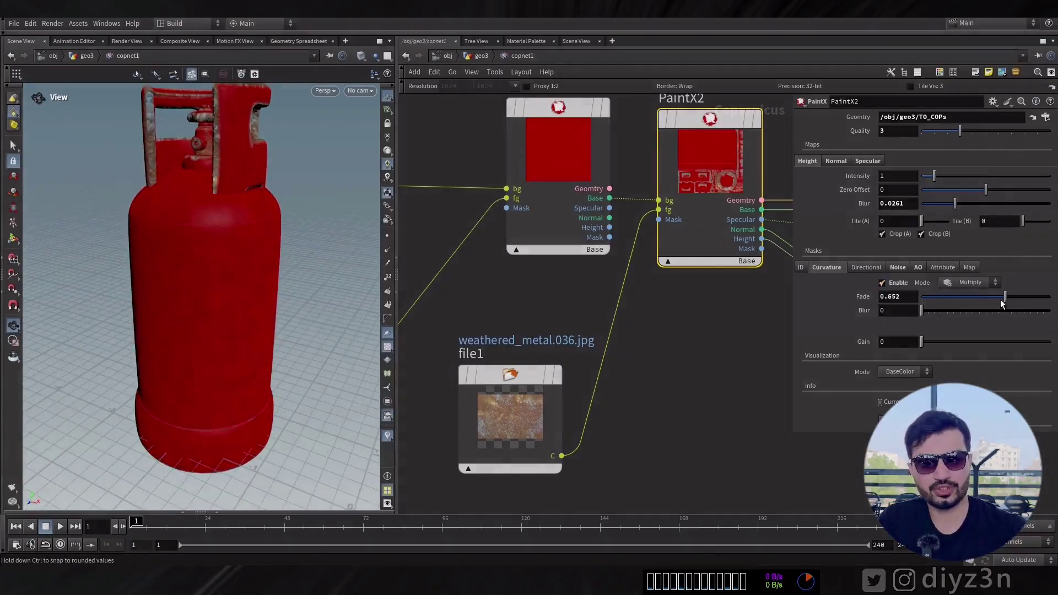
left_click_drag(1000, 299, 1026, 296)
left_click_drag(226, 220, 242, 242)
left_click_drag(1026, 298, 987, 303)
left_click_drag(232, 275, 248, 237)
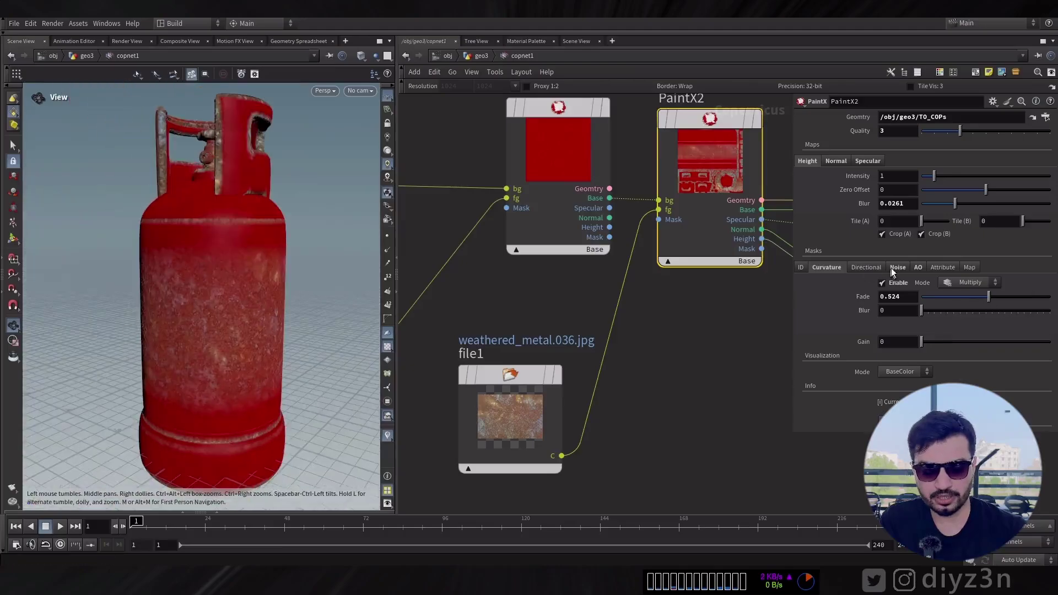
left_click_drag(989, 297, 1008, 296)
left_click_drag(921, 342, 965, 346)
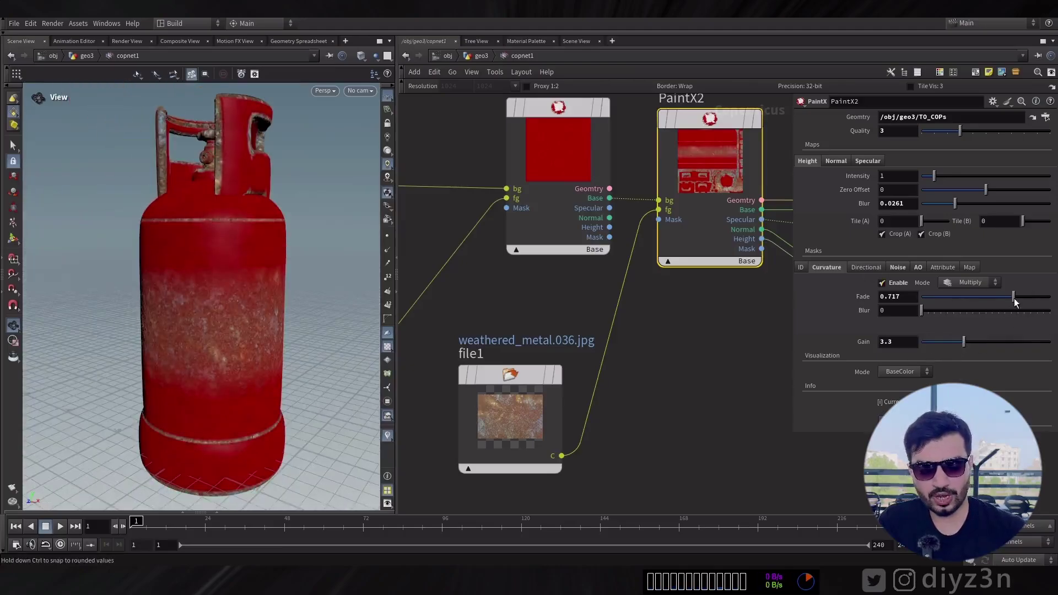
left_click_drag(1011, 299, 1031, 298)
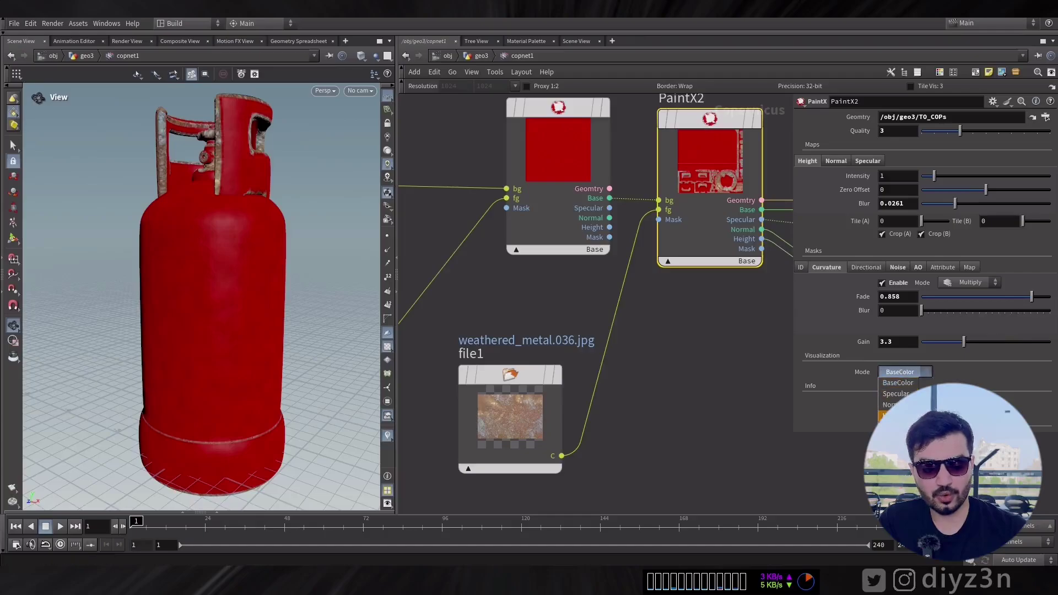
- Inspect the curvature mask on the cylinder in Mask visualization and return to BaseColor
left_click_drag(237, 262, 249, 284)
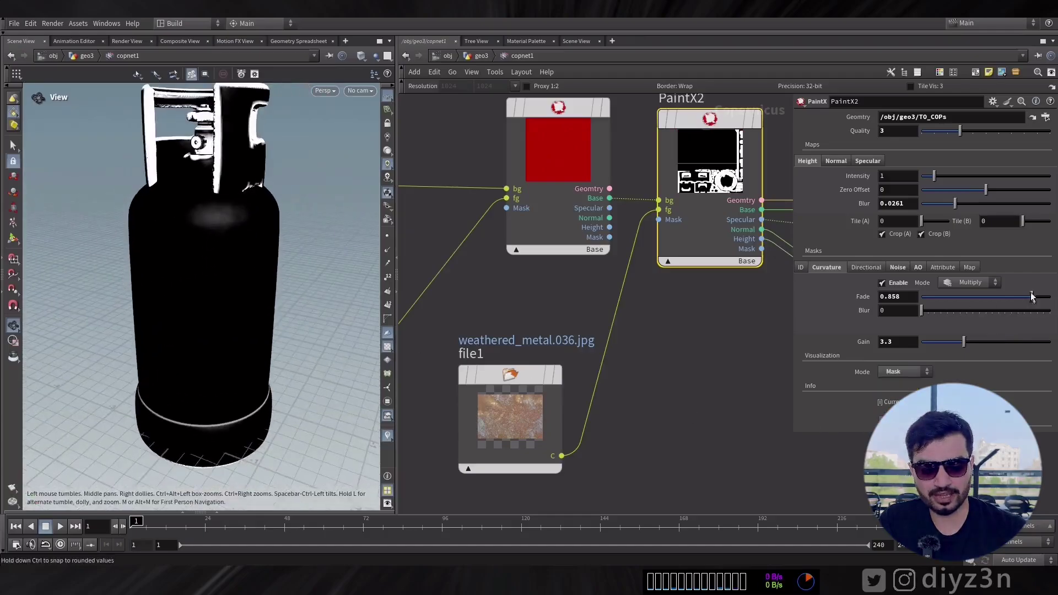
left_click(905, 371)
left_click(903, 382)
- Enable the second PaintX node's AO mask and set its blend mode to Add
left_click(920, 269)
mouse_move(279, 261)
left_mouse_down()
mouse_move(228, 216)
mouse_move(270, 265)
left_mouse_up()
left_click(984, 283)
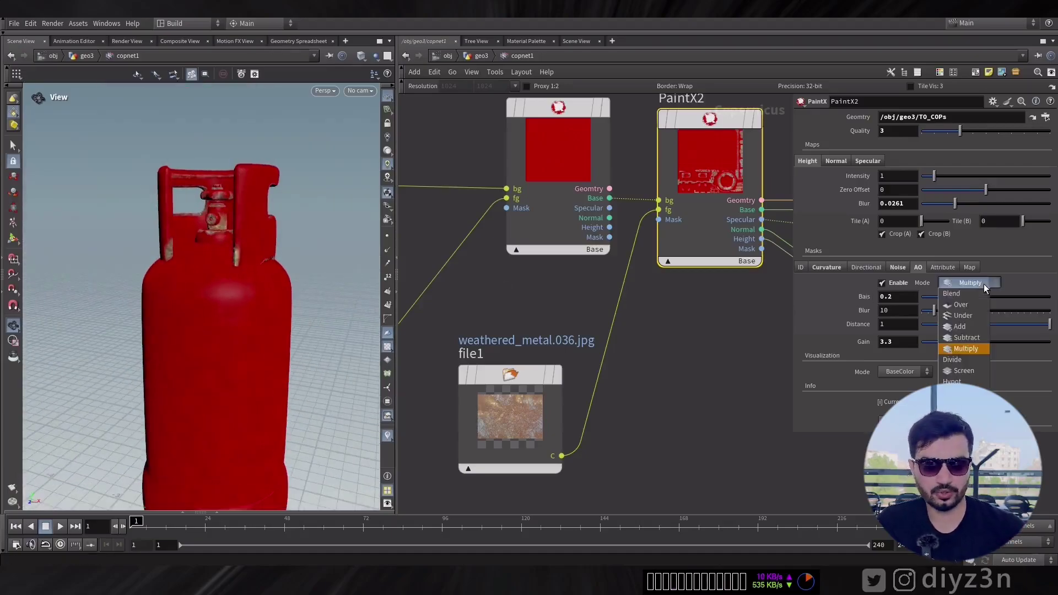
left_click(970, 310)
left_click_drag(237, 270, 222, 213)
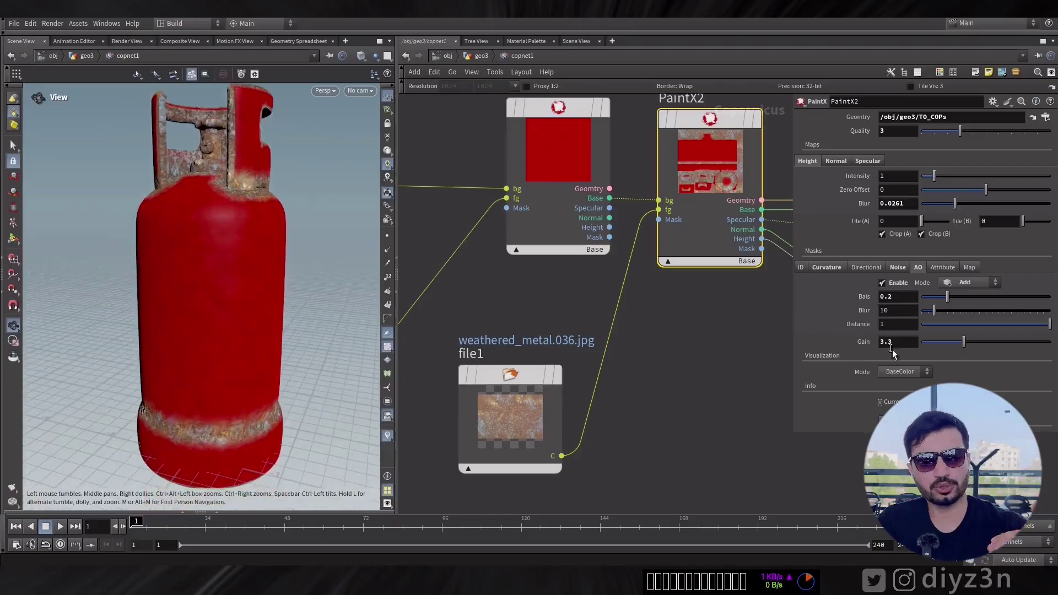
- Set the AO mask's bias to 0.129 while viewing the mask, and return the visualization to BaseColor
left_click(902, 371)
left_click(898, 385)
left_click_drag(307, 274, 275, 308)
left_click_drag(946, 296, 938, 296)
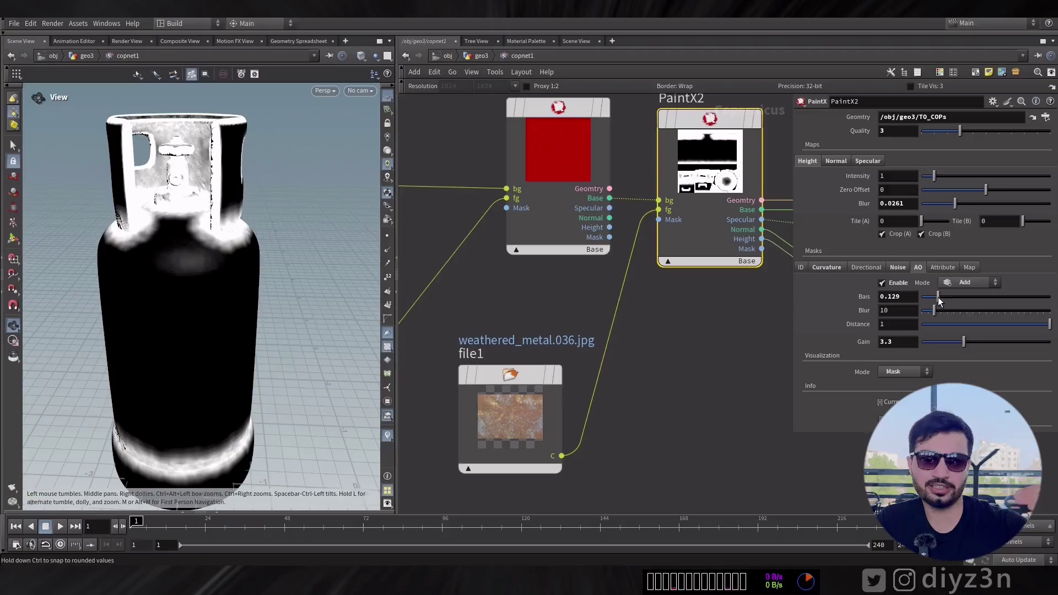
left_click(904, 371)
left_click(898, 371)
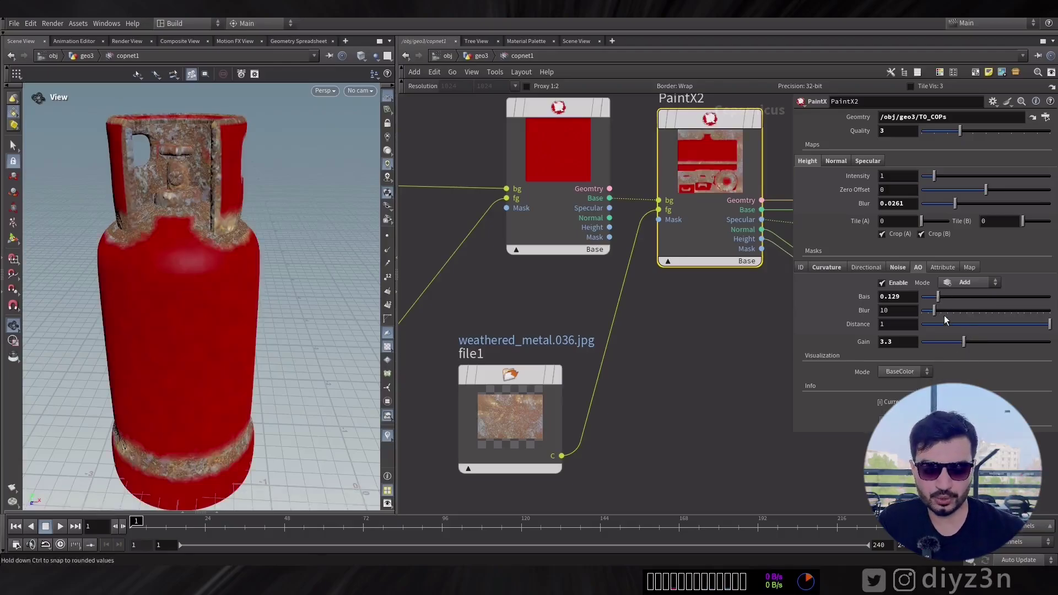
- Set the AO mask's distance to 0.824 and the second PaintX node's mask gain to 0.21
left_click_drag(997, 323, 1028, 322)
left_click_drag(225, 284, 259, 284)
left_click_drag(964, 342, 940, 346)
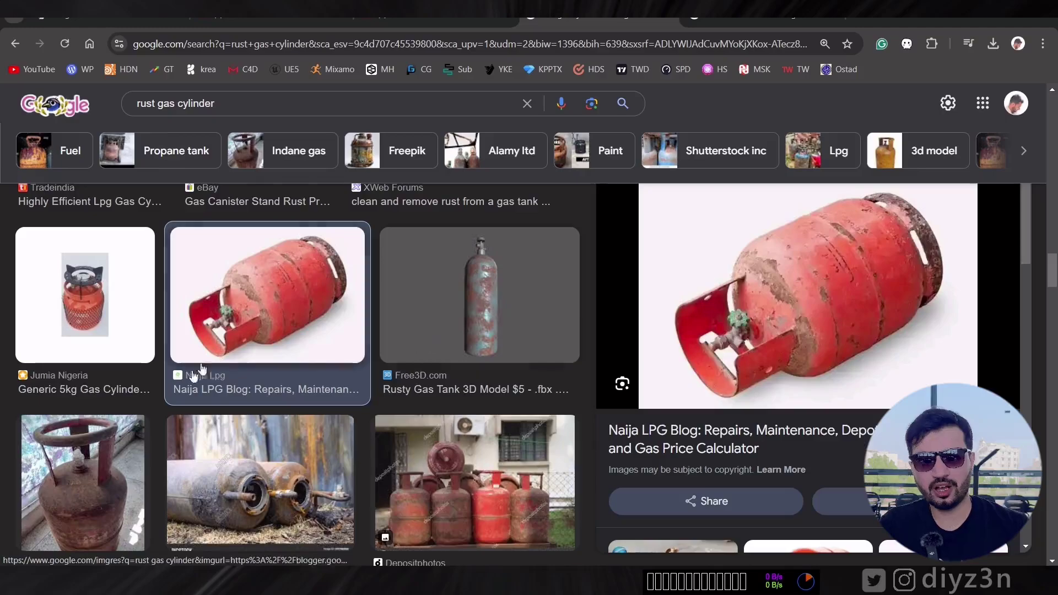
- Compare rusty gas cylinder reference photos in the browser's image results, and switch back to Houdini
left_click(82, 480)
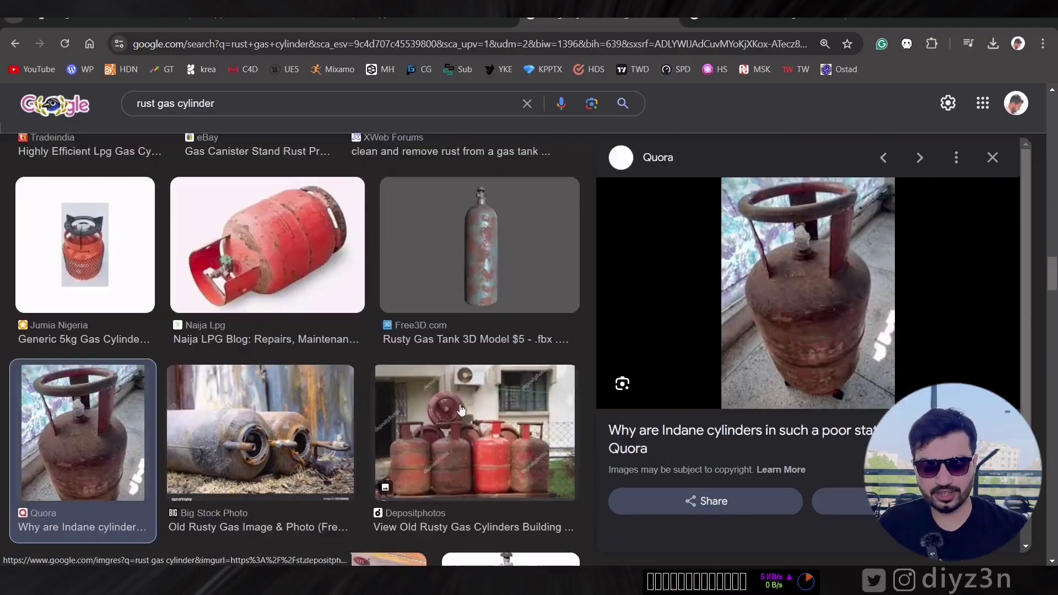
left_click(323, 279)
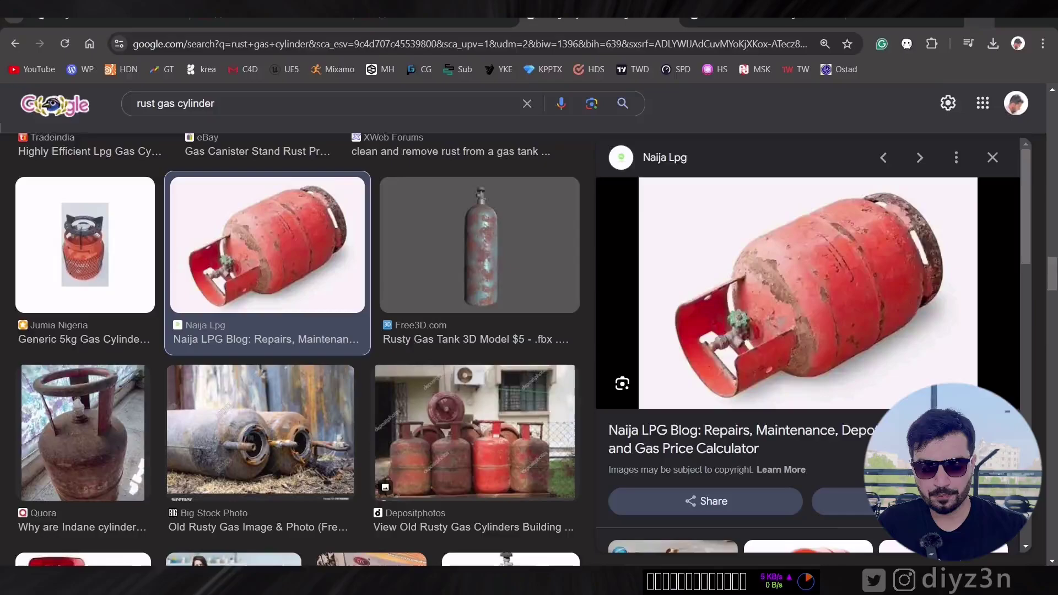
key("ctrl+super+Right")
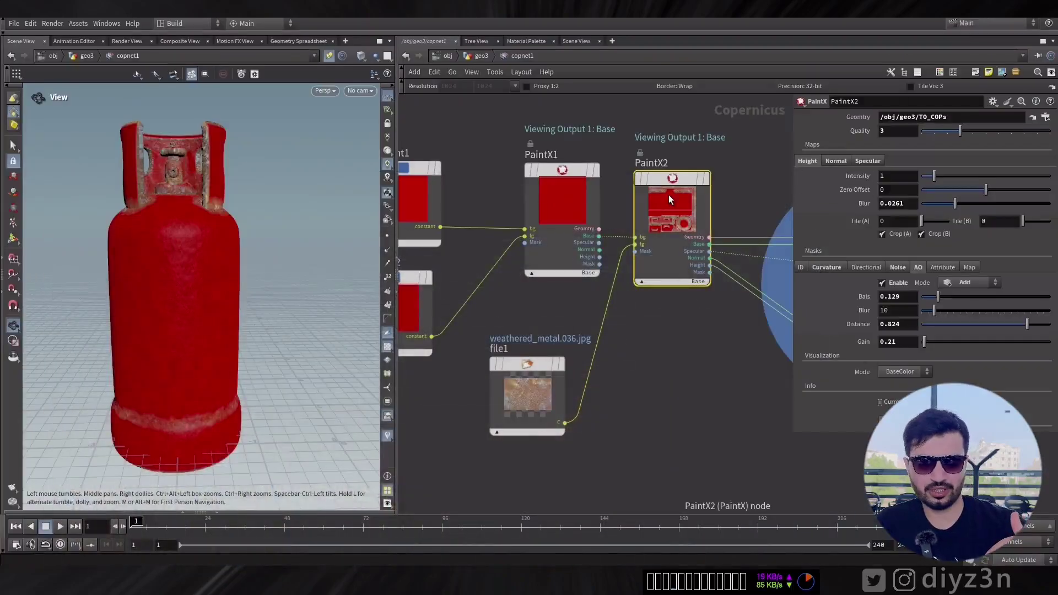
- Try Add as the second PaintX node's Noise mask blend mode, and set it to Overlay
left_click(897, 268)
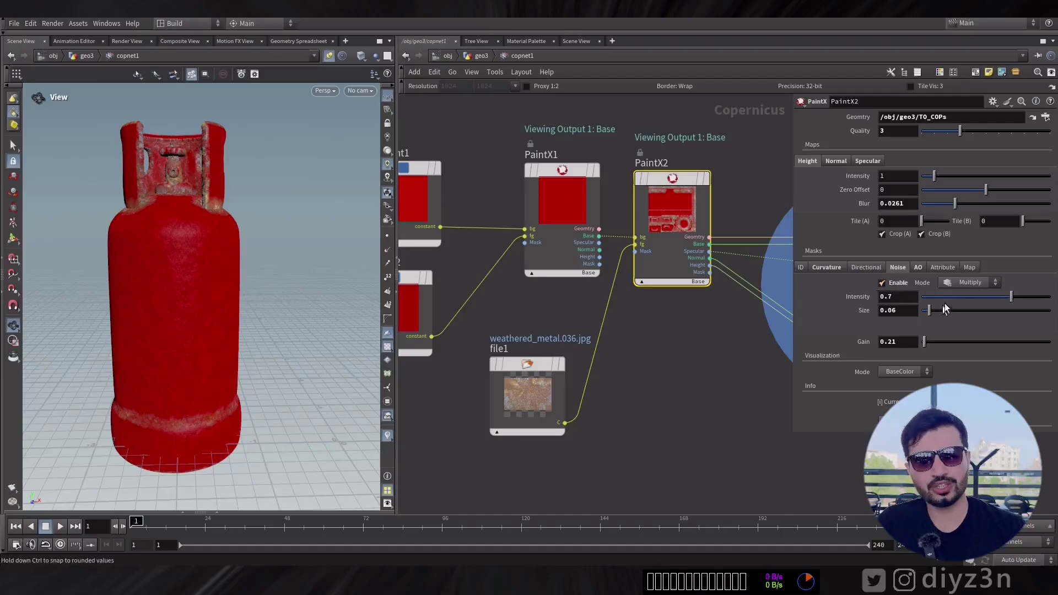
left_click(967, 282)
left_click(964, 323)
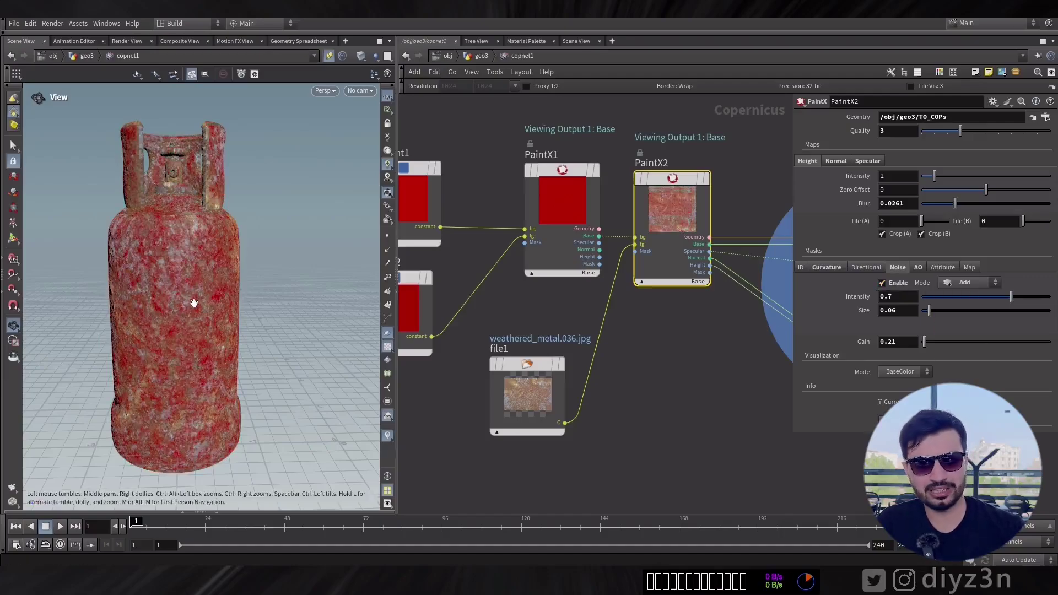
left_click(964, 283)
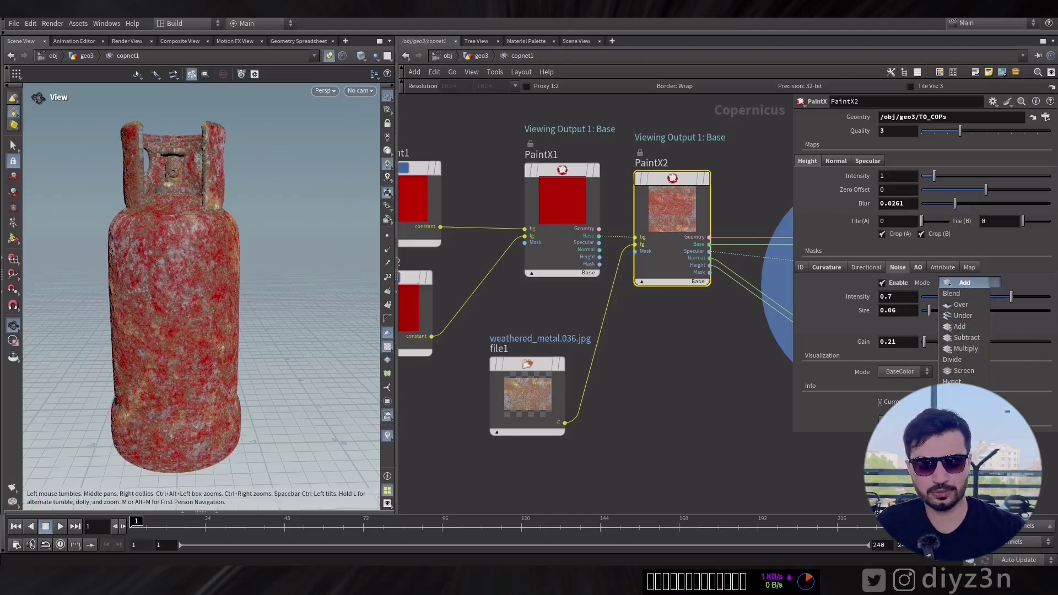
left_click(963, 342)
- Set the Noise mask's intensity to 0.189 and size to 0.326, check it in Mask visualization, and return to BaseColor
left_click_drag(1011, 297, 951, 295)
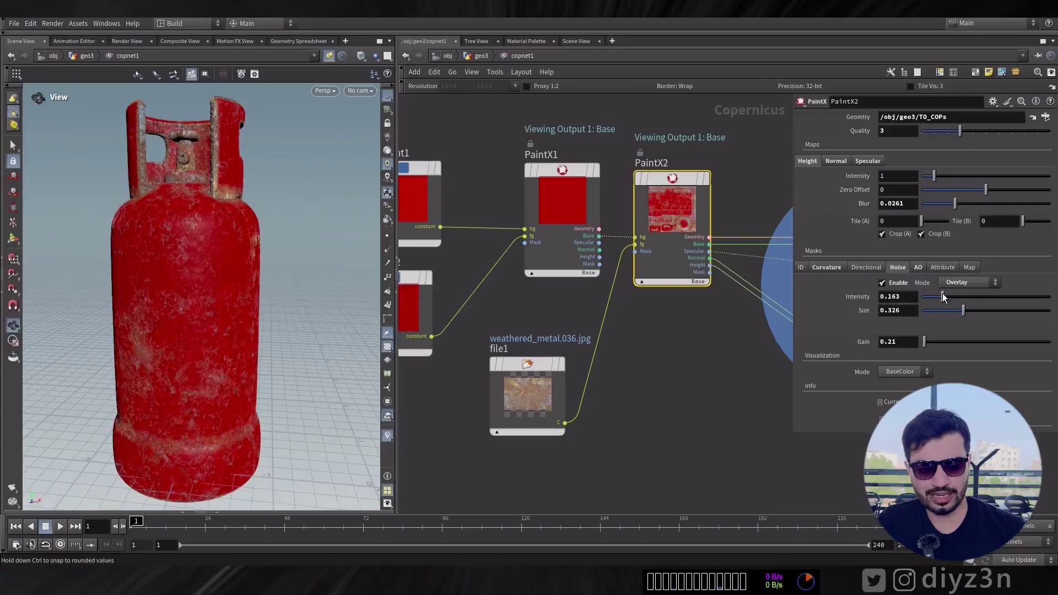
left_click_drag(237, 297, 259, 284)
left_click(892, 426)
mouse_move(951, 297)
left_mouse_down()
mouse_move(970, 295)
mouse_move(946, 296)
left_mouse_up()
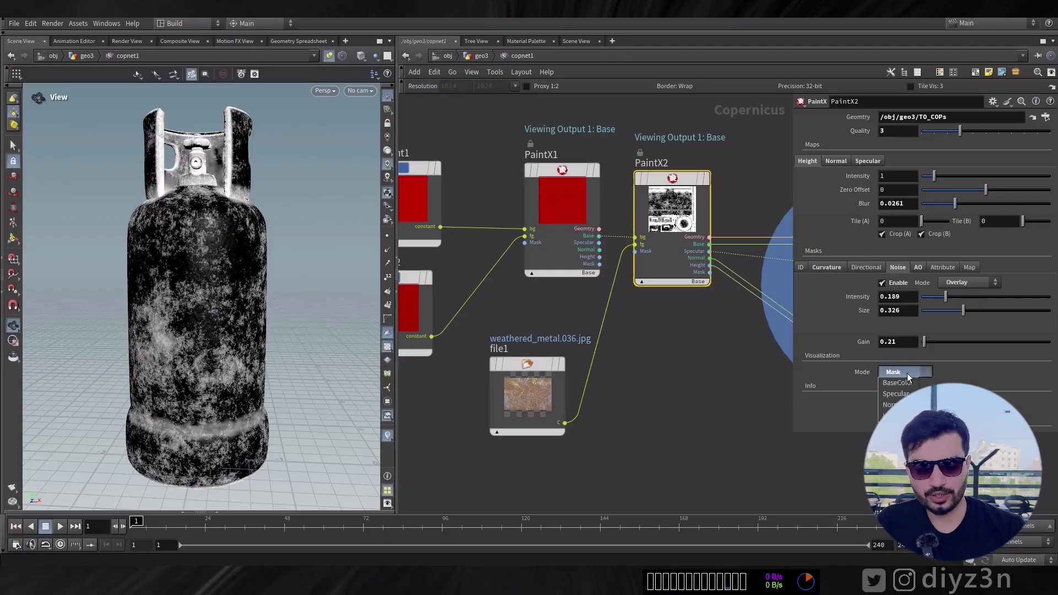
left_click(898, 383)
left_click_drag(283, 298, 232, 288)
- Insert an HSV Adjust node on the wire between the weathered metal file and the second PaintX node
middle_click_drag(568, 443, 587, 428)
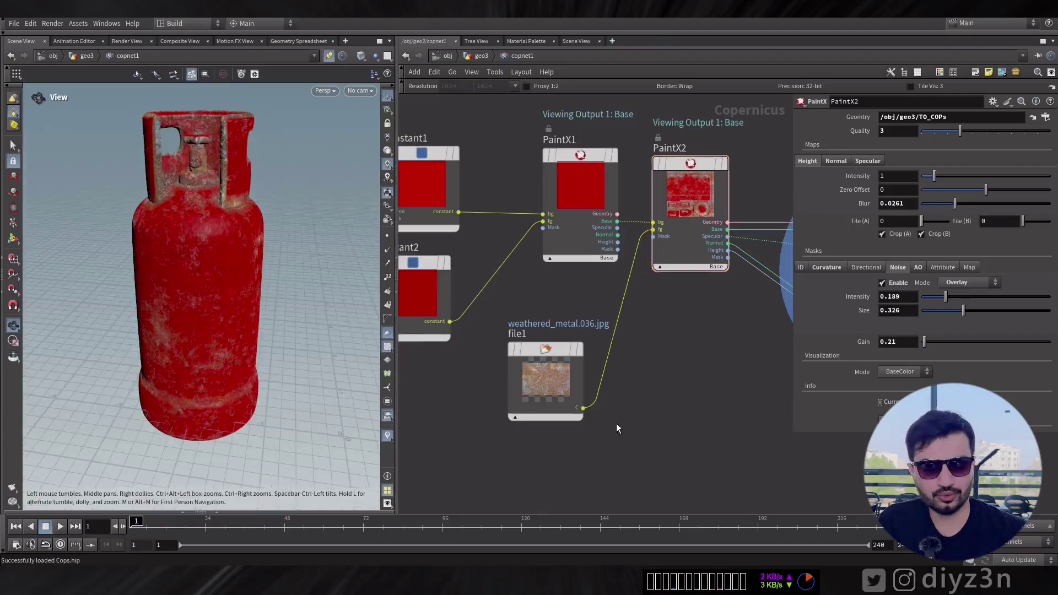
scroll(635, 396, "up", 2)
middle_click_drag(521, 475, 443, 505)
key("Tab")
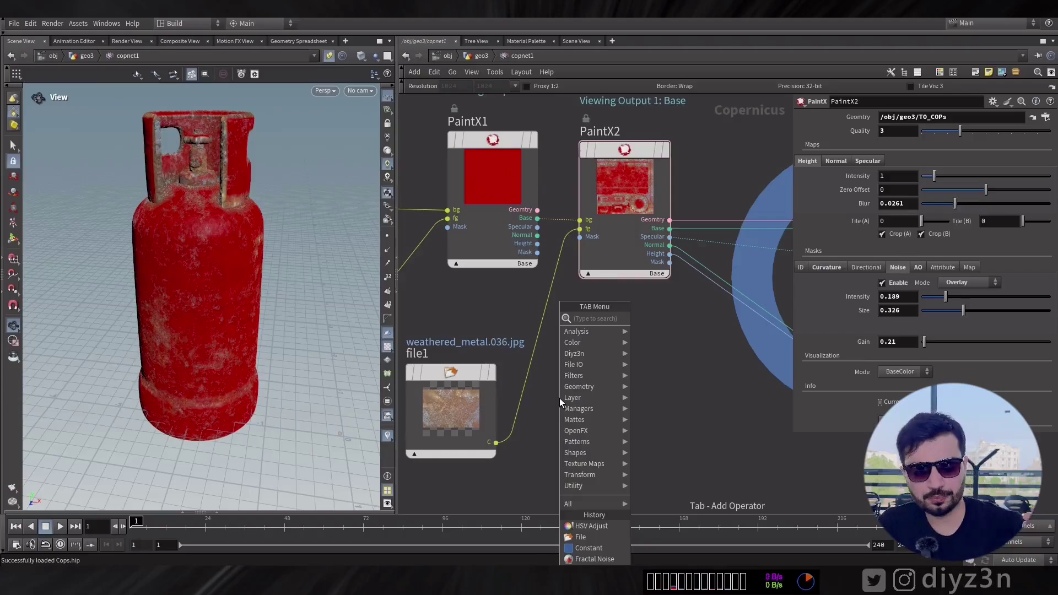
type("hs")
left_click(665, 318)
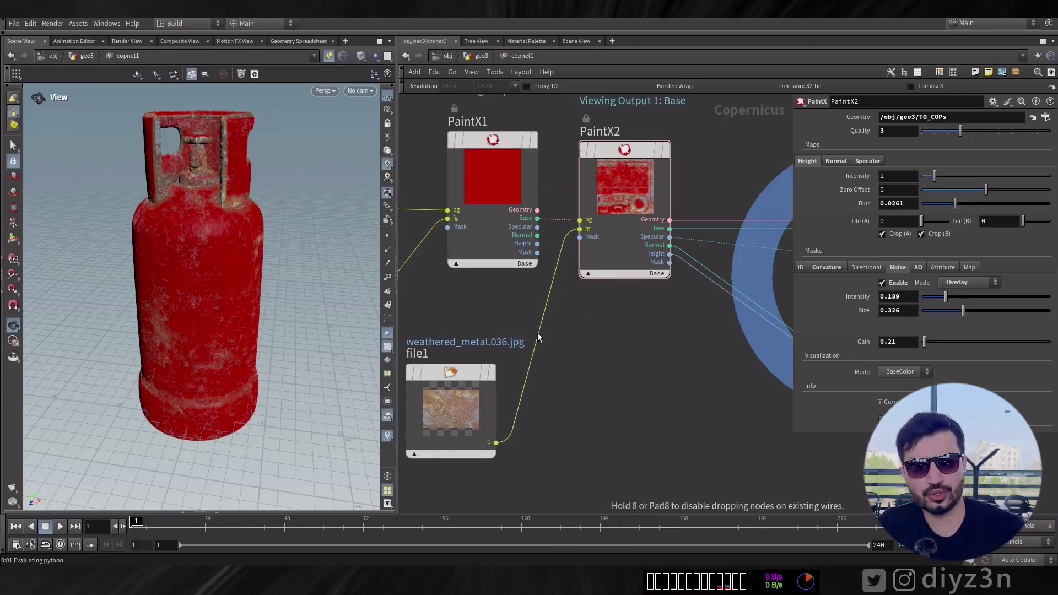
left_click(537, 333)
- Adjust the HSV Adjust node's values to give the rust texture a stronger orange tone
left_click_drag(1007, 187, 1033, 187)
left_click_drag(232, 199, 237, 192)
right_click_drag(238, 191, 109, 229)
middle_click_drag(201, 193, 217, 207)
left_click_drag(991, 184, 1012, 185)
- Duplicate the weathered metal file node and place the copy below the second PaintX node
middle_click_drag(646, 296, 434, 297)
middle_click_drag(676, 326, 551, 345)
left_click_drag(669, 190, 719, 203)
middle_click_drag(545, 389, 666, 319)
left_click(560, 338)
middle_click_drag(498, 378, 704, 353)
left_click_drag(440, 299, 733, 354, "alt")
middle_click_drag(729, 291, 557, 255)
- Load $HIP/Dirt.jpg into the duplicated file node and view the image
left_click(1046, 131)
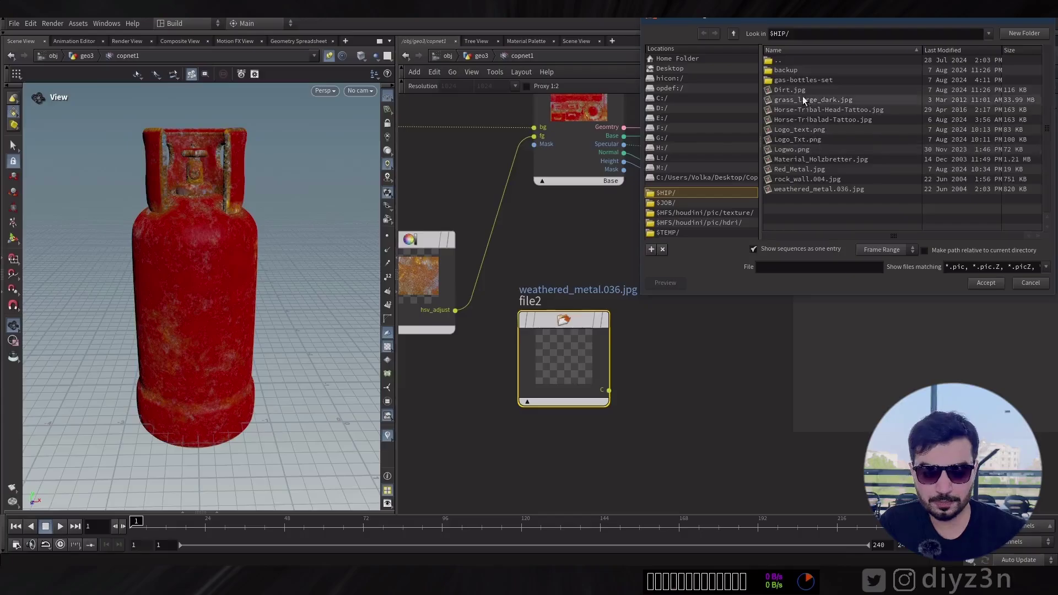
double_click(799, 90)
left_click_drag(142, 306, 353, 297)
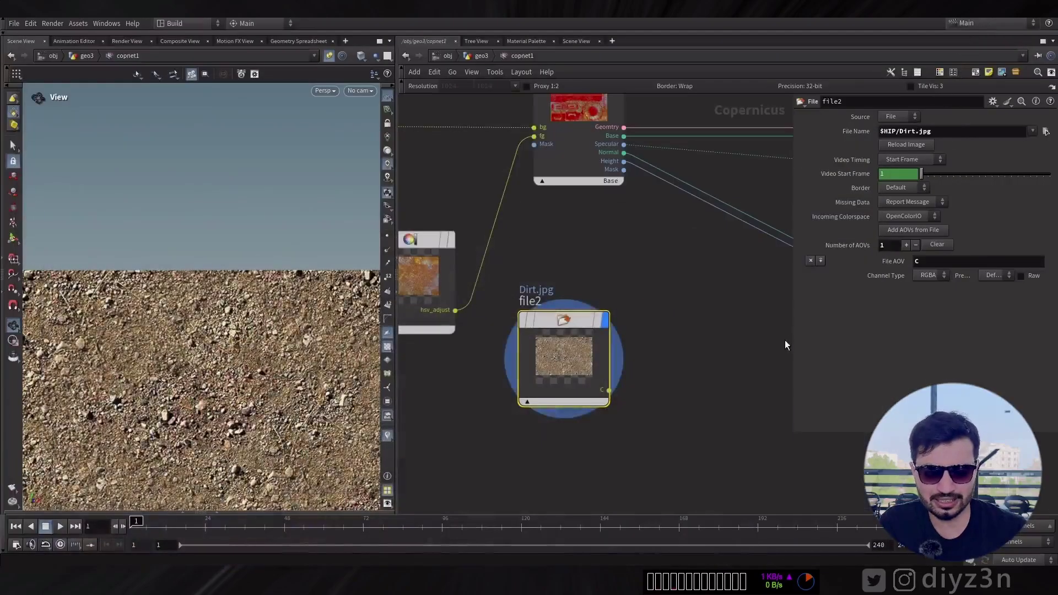
- Duplicate the second PaintX node and place the copy on the wires between PaintX2 and previewmaterial1
middle_click_drag(680, 375, 585, 486)
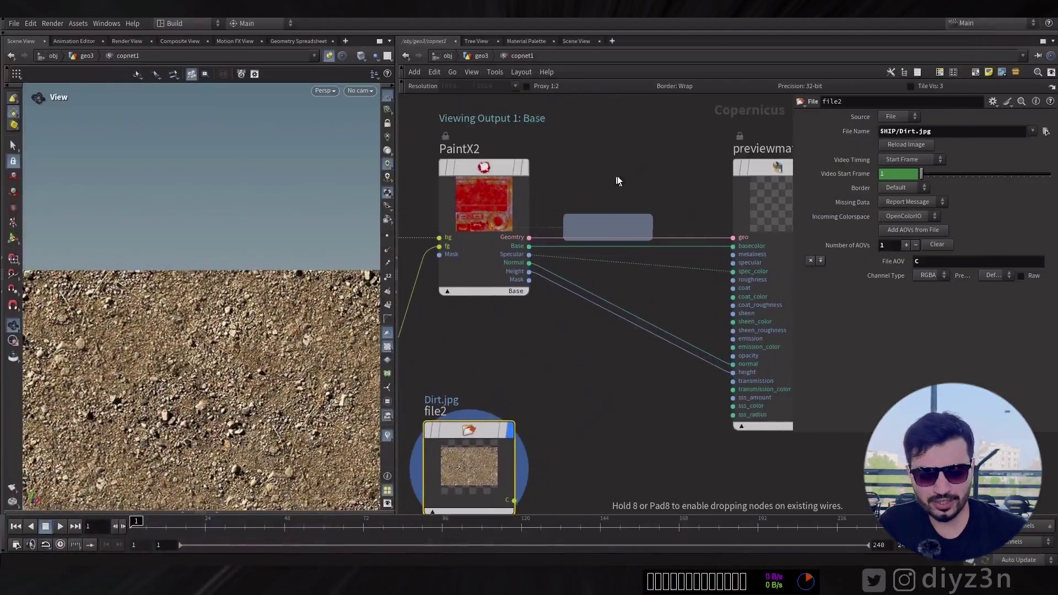
left_click_drag(617, 177, 621, 177, "alt")
middle_click_drag(613, 404, 544, 409)
left_click_drag(715, 181, 756, 180)
left_click_drag(545, 182, 580, 182)
- Connect the Dirt.jpg file to PaintX3's fg input and PaintX2's Base output to its bg input
middle_click_drag(551, 396, 579, 325)
left_click(473, 433)
left_click(560, 179)
middle_click_drag(691, 233, 590, 335)
scroll(590, 336, "up", 3)
left_click(526, 275)
left_click(660, 437)
middle_click_drag(491, 425, 716, 389)
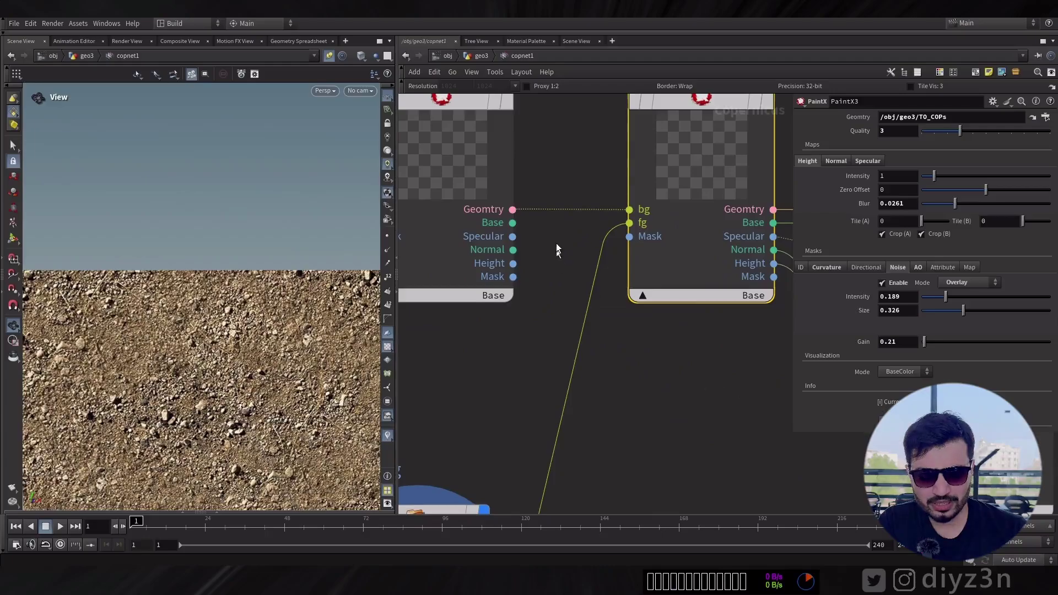
left_click(513, 223)
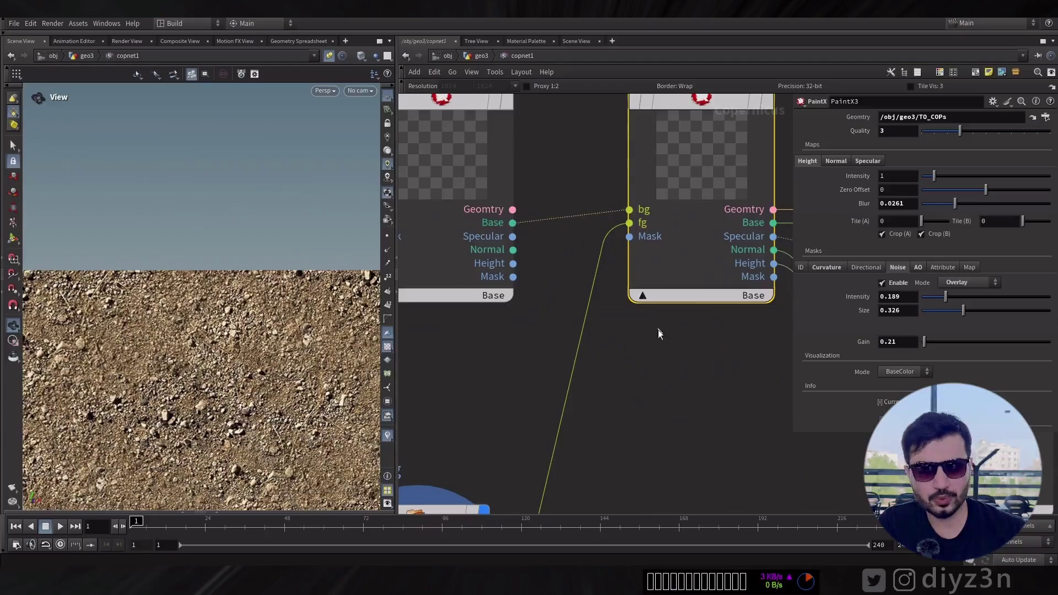
scroll(656, 325, "down", 3)
- Display previewmaterial1 and frame the cylinder in the viewport to check the dirt layer
mouse_move(761, 207)
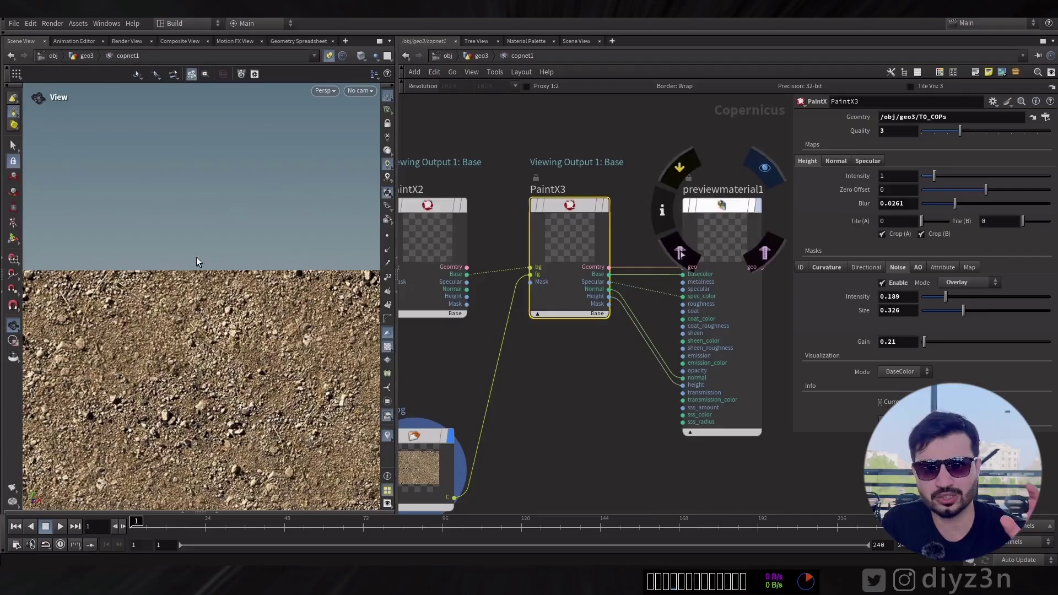
middle_click_drag(66, 325, 189, 302)
scroll(270, 273, "down", 5)
left_click_drag(190, 301, 209, 251)
- Try an ID mask on PaintX3 with the name attribute, and set the dirt texture's Tile (B) to 4
left_click(802, 267)
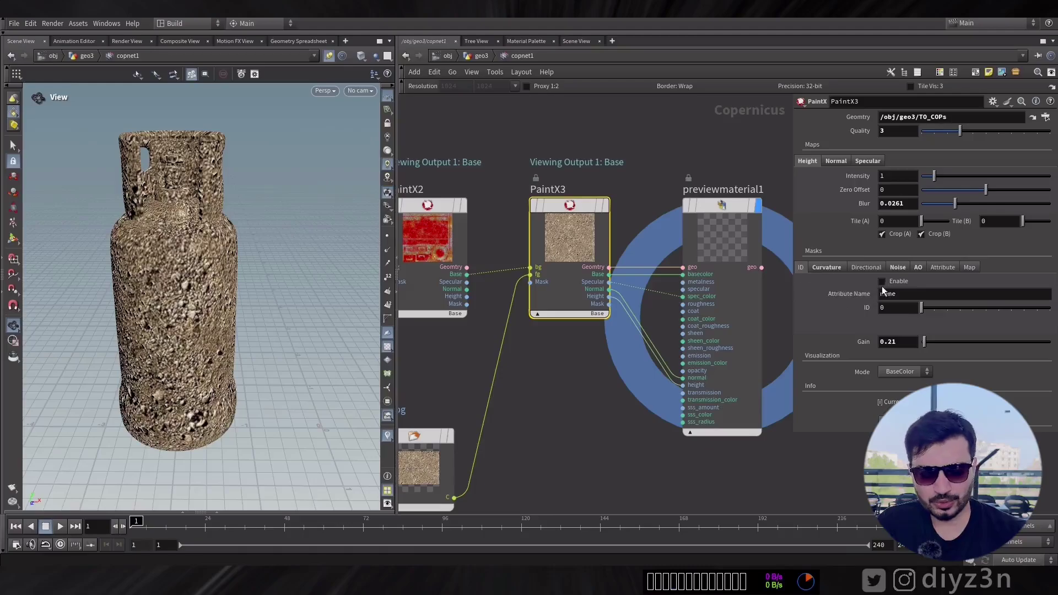
mouse_move(921, 313)
left_mouse_down()
mouse_move(943, 311)
mouse_move(927, 312)
left_mouse_up()
left_click_drag(1023, 220, 1026, 222)
mouse_move(937, 310)
left_mouse_down()
mouse_move(953, 310)
mouse_move(917, 310)
left_mouse_up()
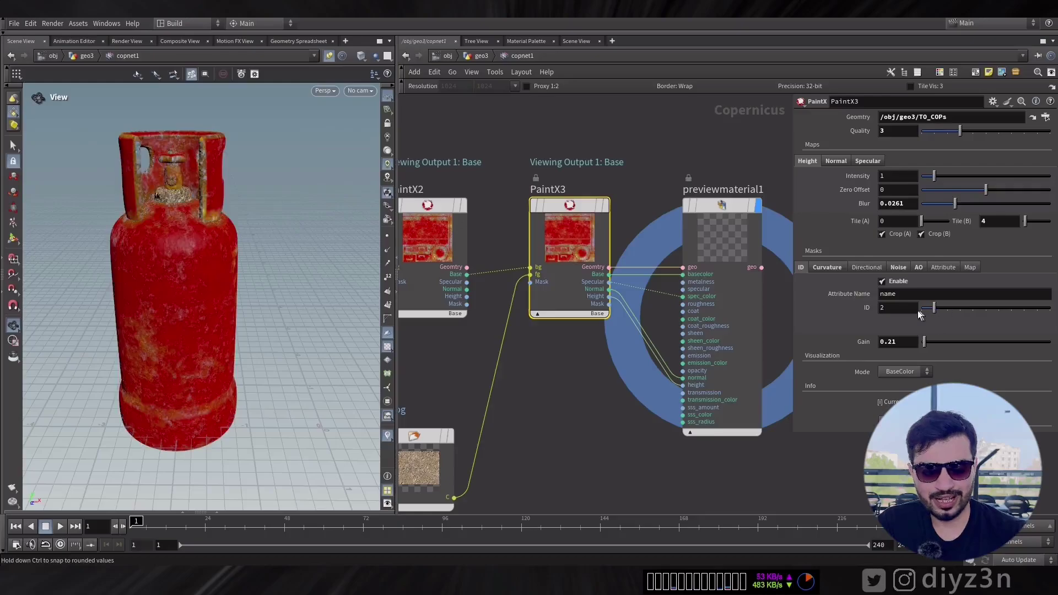
- Enable PaintX3's Directional mask with target 0, 1, 0 to settle the dirt on upward-facing surfaces
left_click(860, 268)
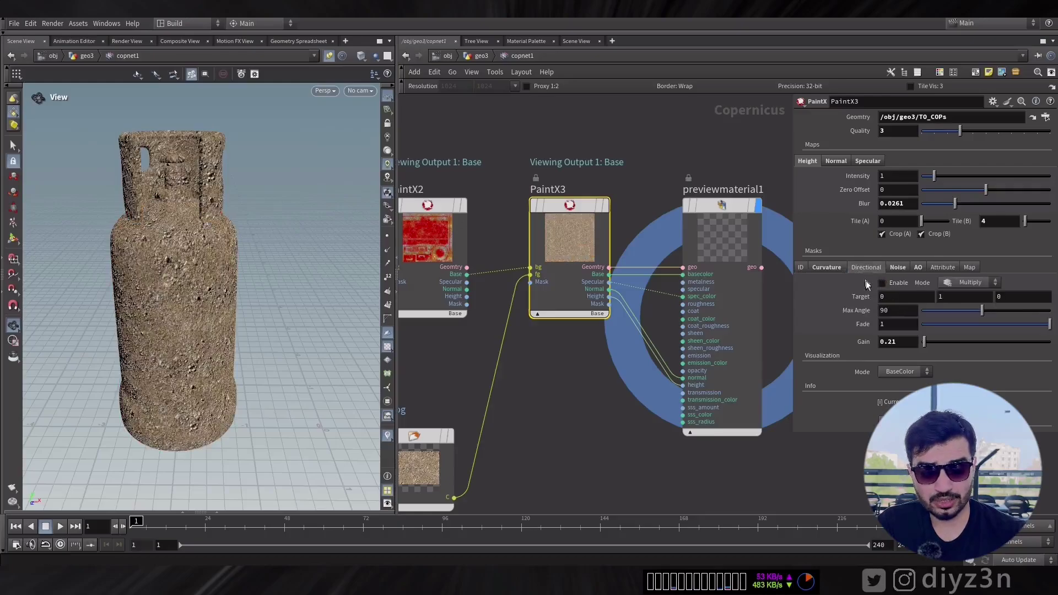
left_click(894, 282)
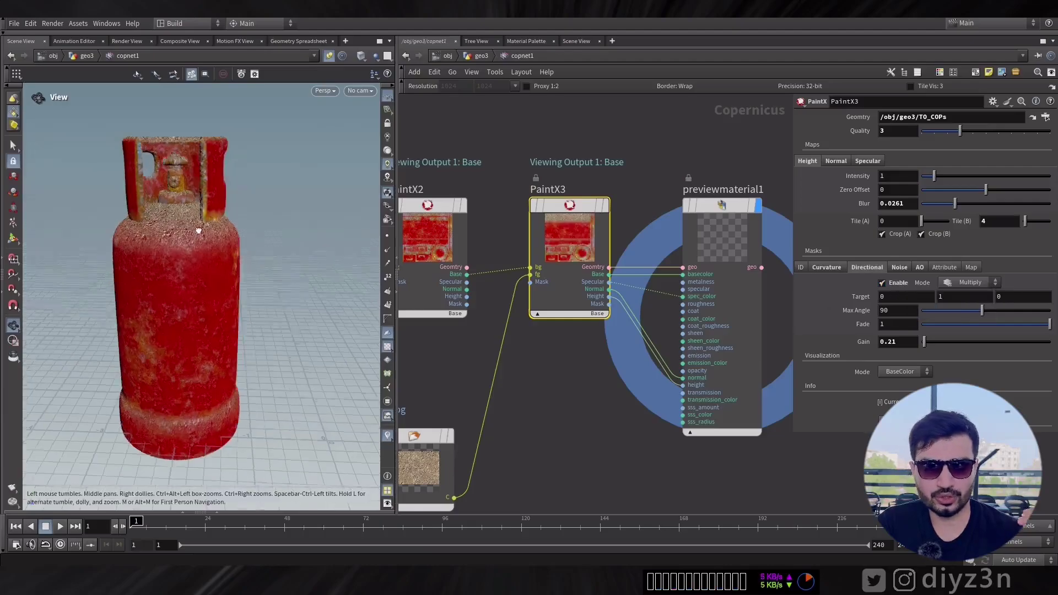
right_click_drag(192, 234, 195, 264)
left_click_drag(195, 265, 266, 281)
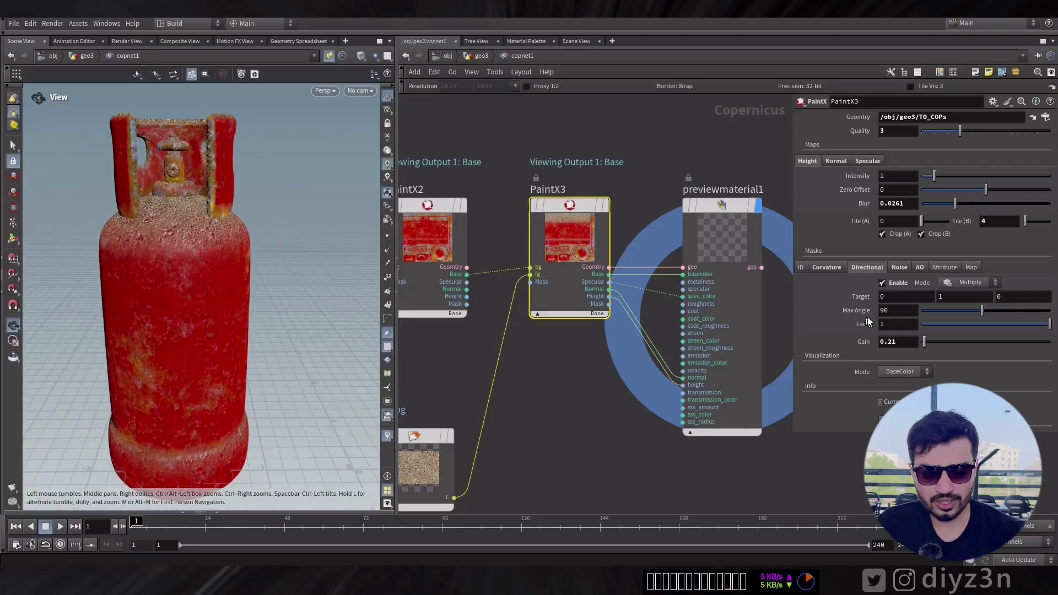
- Adjust the Directional mask's Max Angle while viewing the mask, and return the visualization to BaseColor
left_click(911, 373)
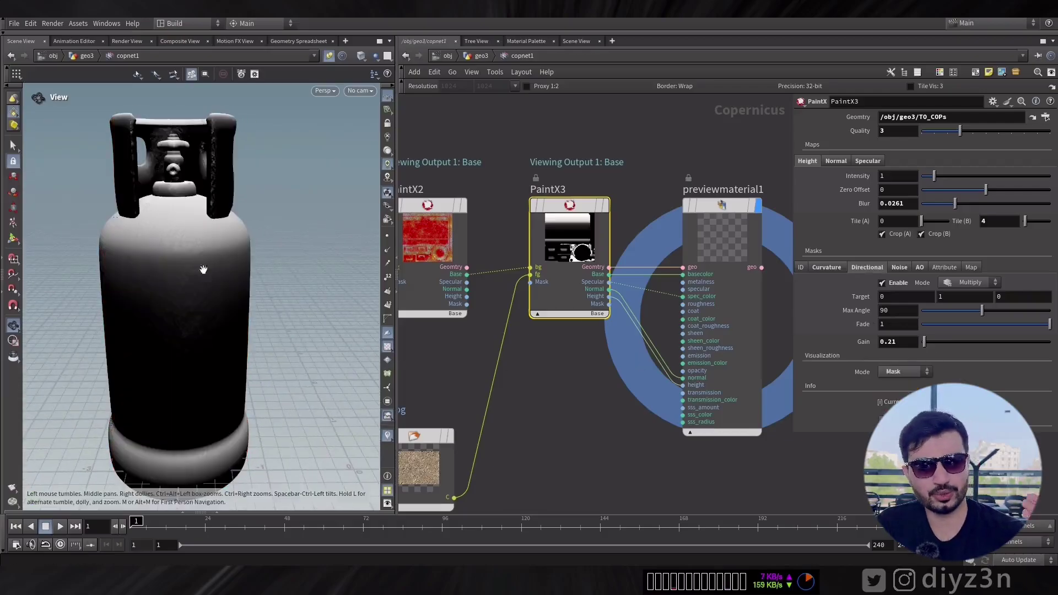
mouse_move(961, 312)
left_mouse_down()
mouse_move(932, 313)
mouse_move(999, 312)
left_mouse_up()
left_click_drag(176, 253, 207, 282)
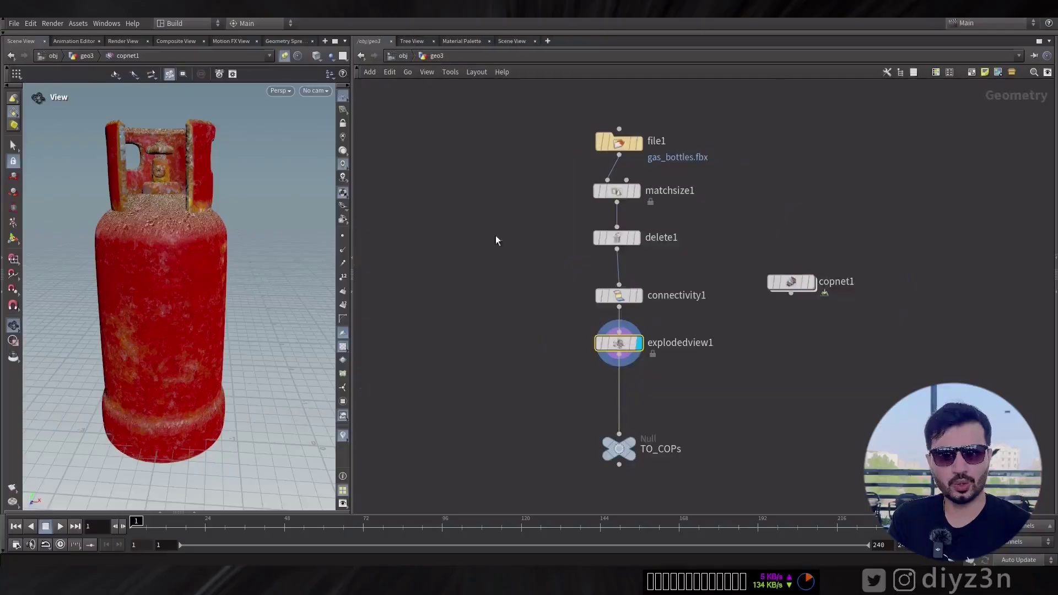
- Insert a Texture Mask Paint node between explodedview1 and the TO_COPs null, and display it
key("Tab")
type("paint")
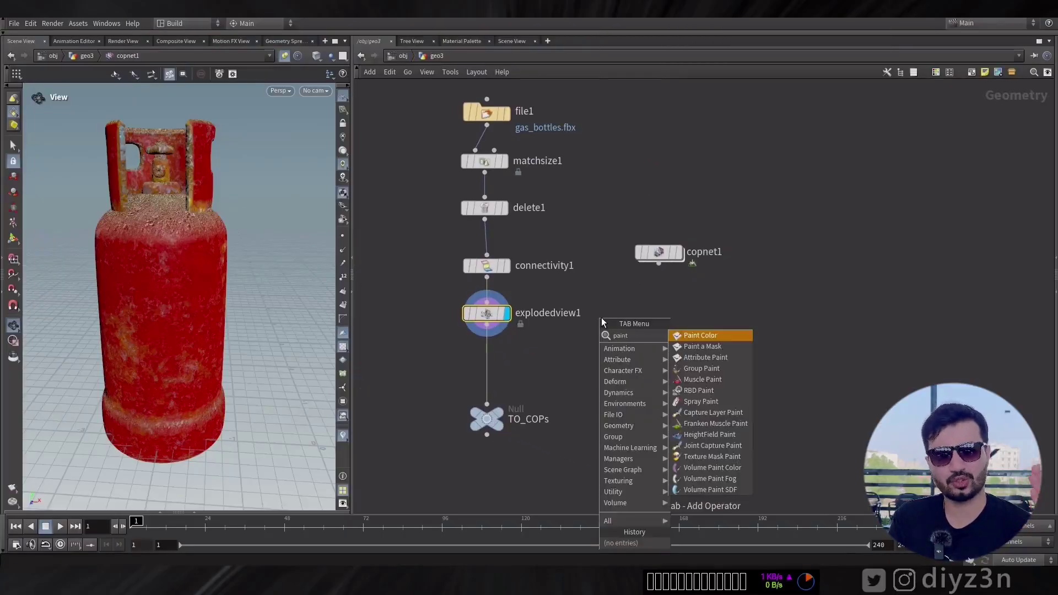
left_click(712, 456)
left_click(485, 353)
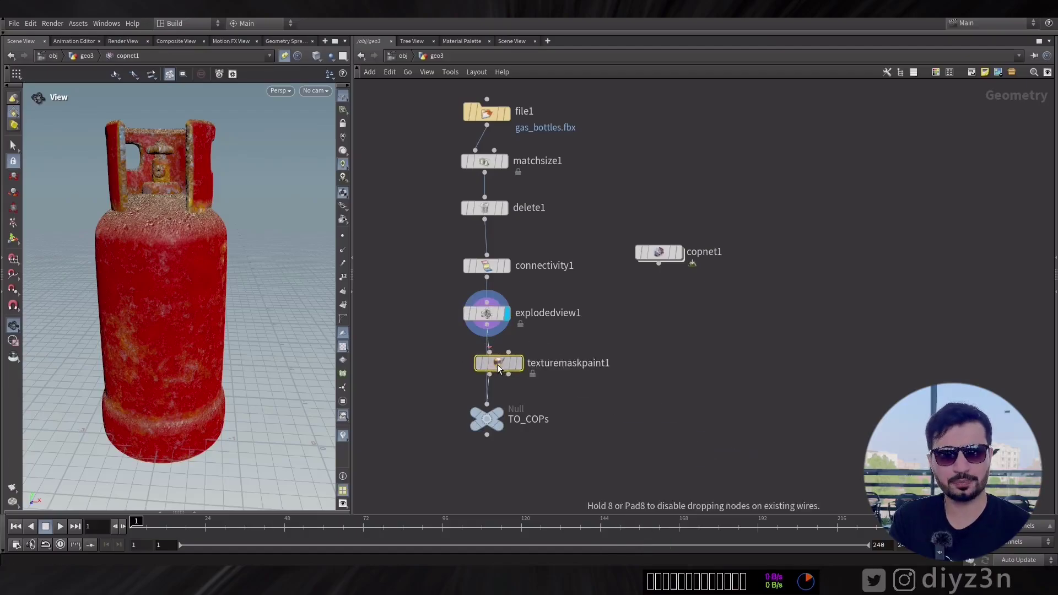
left_click(497, 365)
- Set the mask brush to Stamp and load $HIP/Logo_text.png as its alpha image
left_click(900, 228)
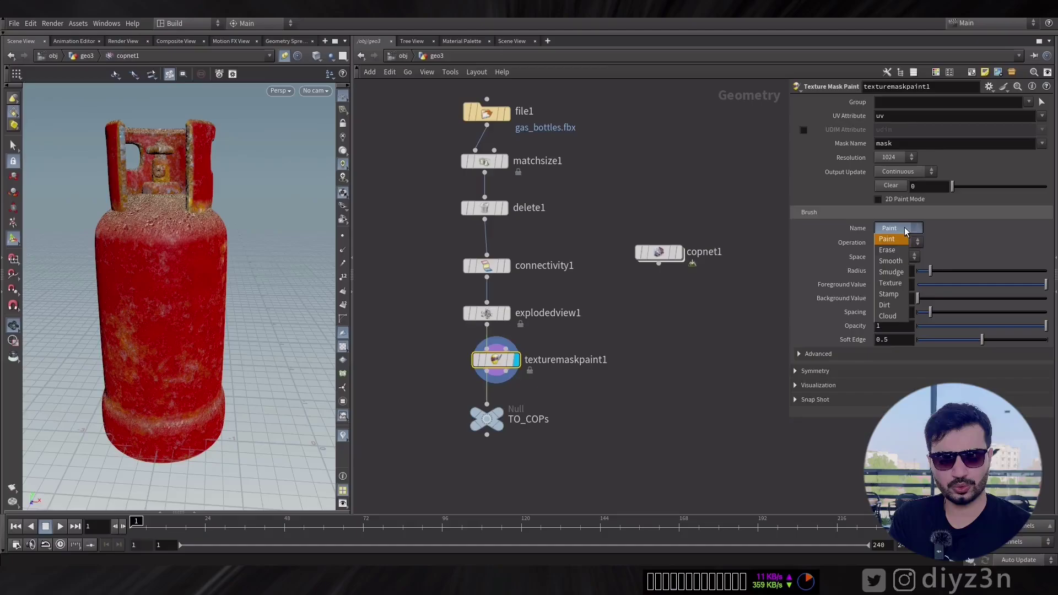
left_click(903, 297)
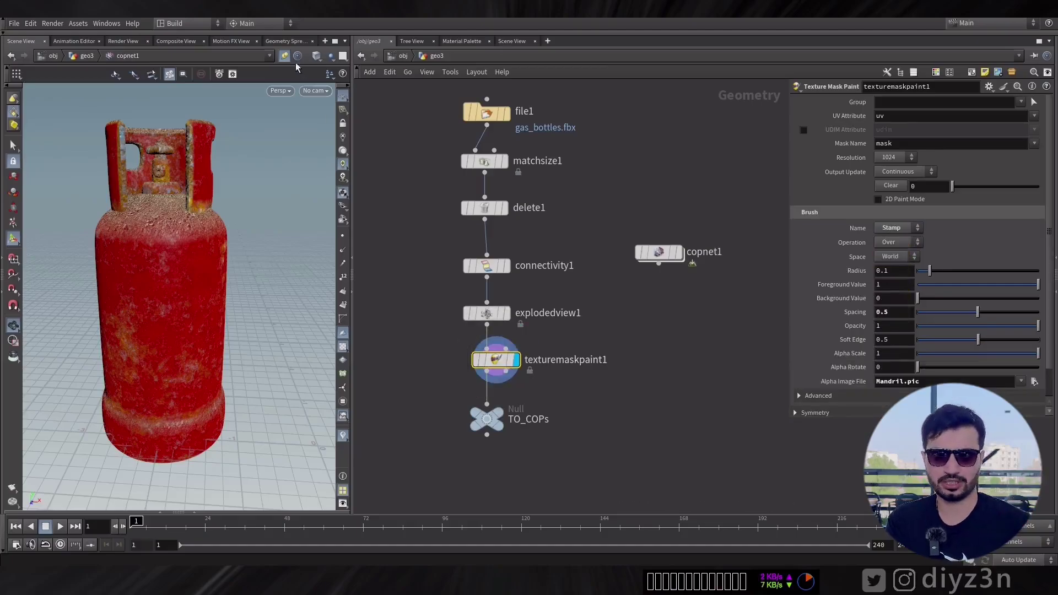
key("Return")
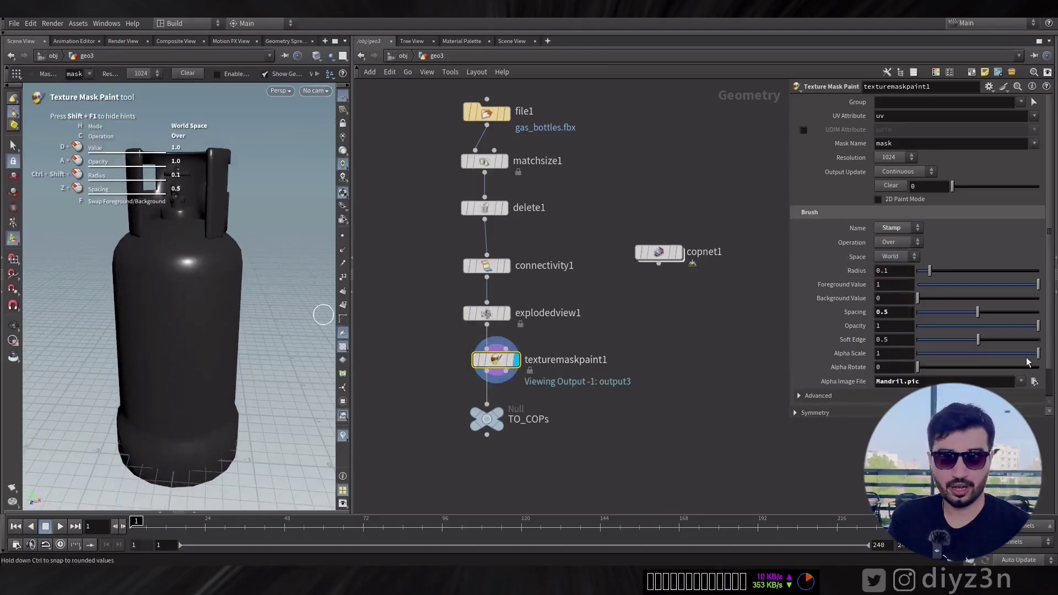
left_click(1033, 382)
double_click(808, 140)
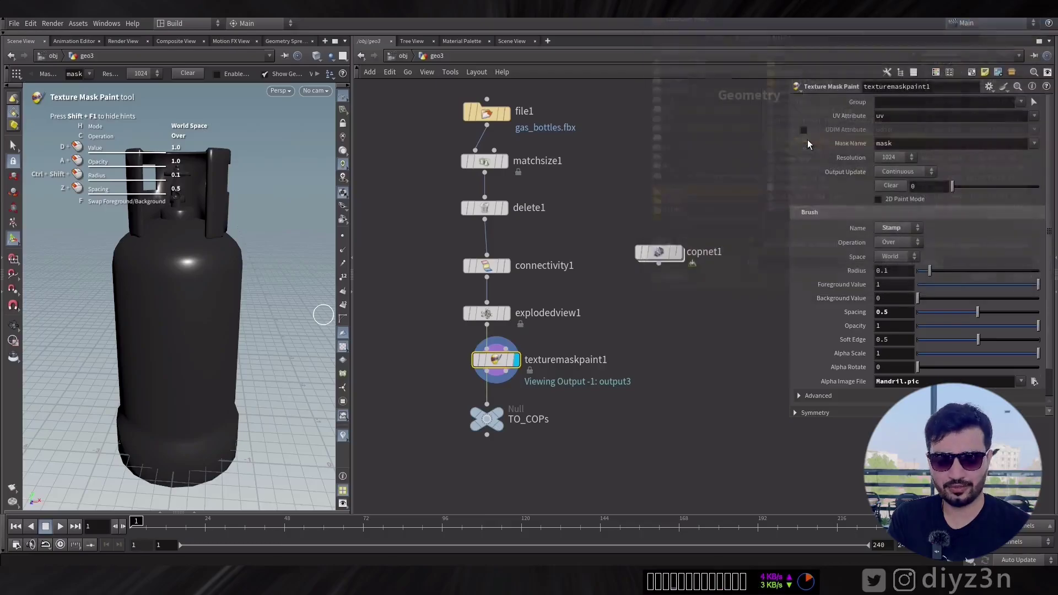
- Stamp the logo on the cylinder's front with soft edge 0, alpha scale 0.9 and a radius of about 0.54
left_click(178, 322)
key("ctrl+z")
left_click(894, 353)
left_click_drag(176, 330, 320, 342, "ctrl+shift")
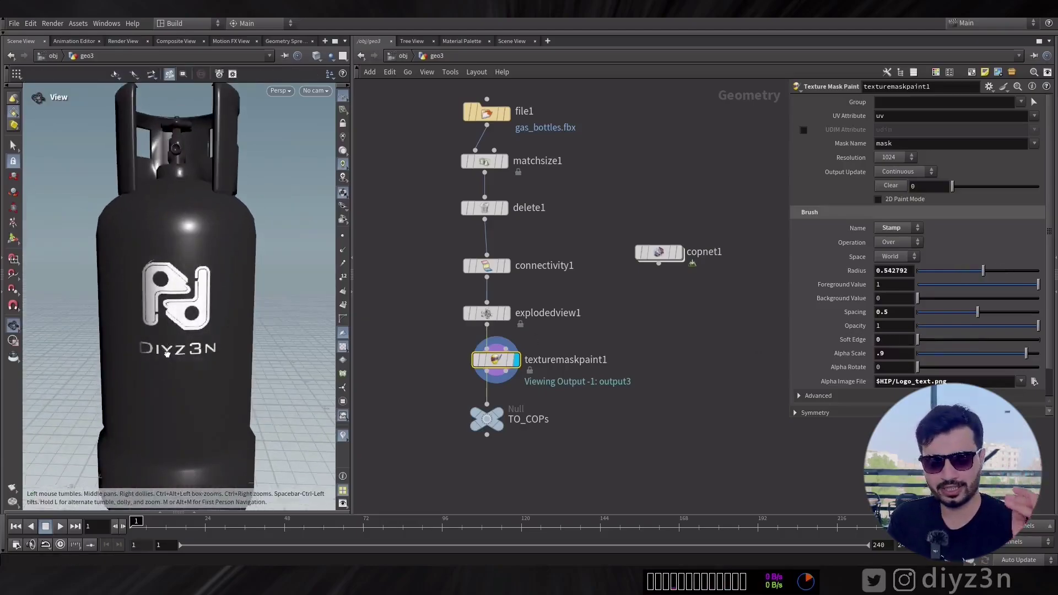
- Connect a copy of the TO_COPs null to texturemaskpaint1's second output, and compare both nulls in the viewport
key("Return")
middle_click_drag(609, 381, 593, 315)
left_click_drag(477, 354, 577, 417)
scroll(529, 389, "up", 2)
left_click_drag(489, 322, 481, 283)
mouse_move(578, 416)
left_click(607, 387)
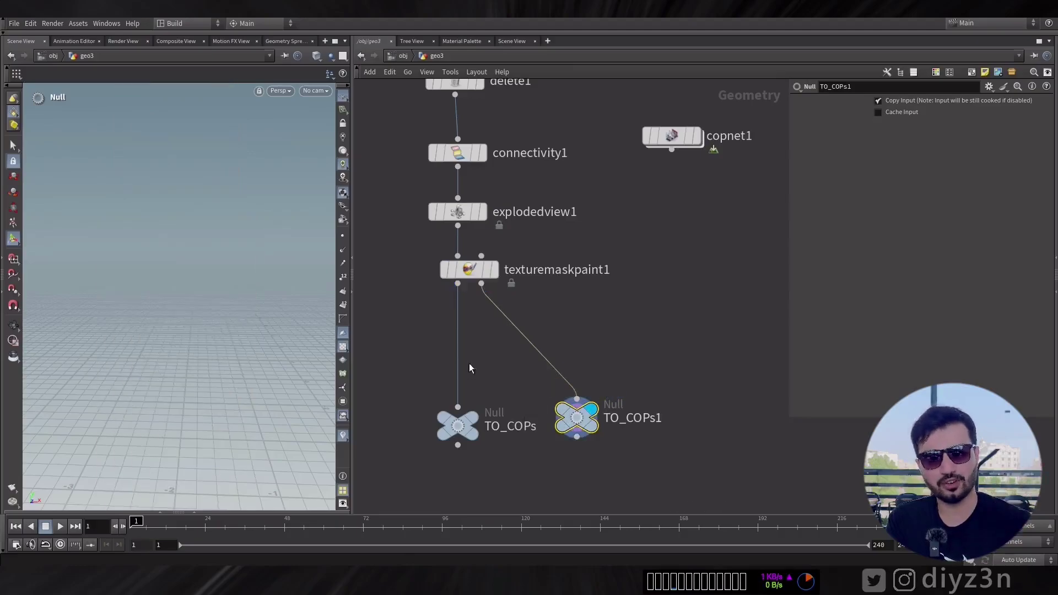
left_click(473, 414)
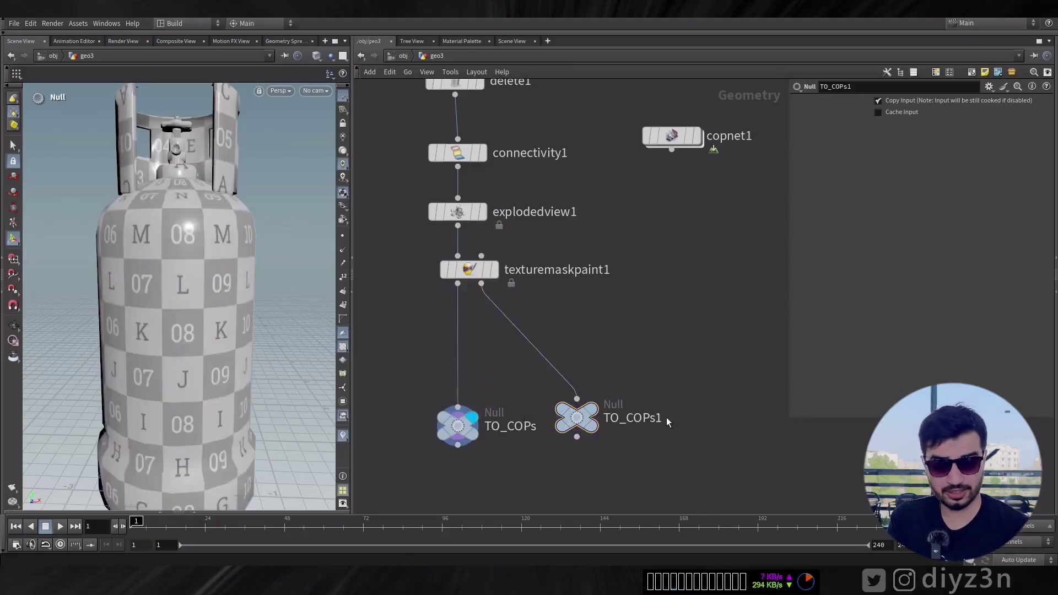
- Rename the null wired to texturemaskpaint1's second output as TO_COPs_vol
double_click(661, 419)
key("BackSpace")
type("_COPs_")
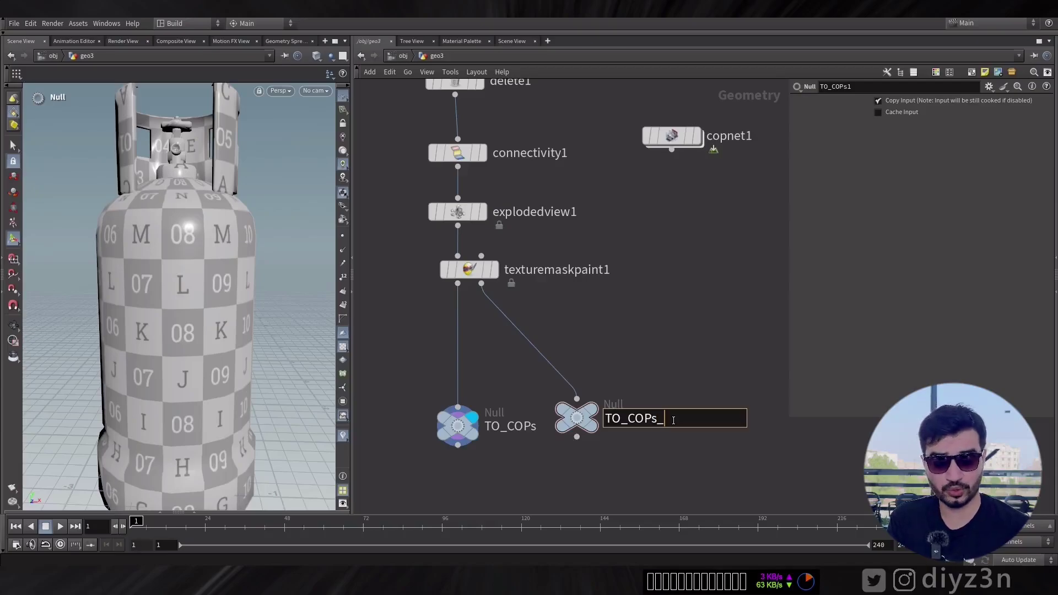
type("vol")
key("Return")
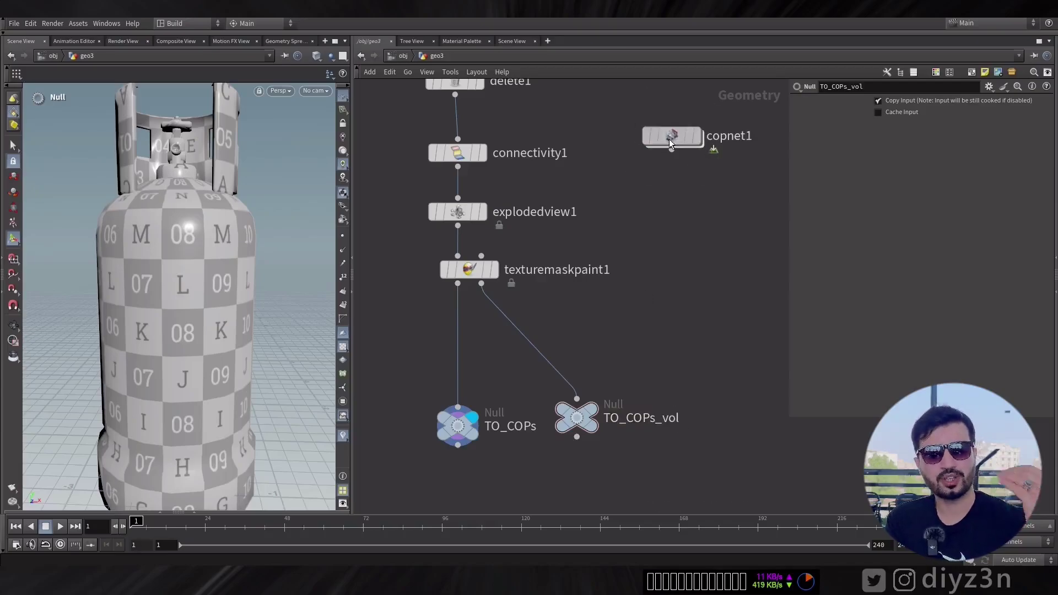
- Inside copnet1, add a SOP Import node that uses the external SOP /obj/geo3/TO_COPs_vol
double_click(670, 139)
middle_click_drag(593, 448, 583, 312)
key("Tab")
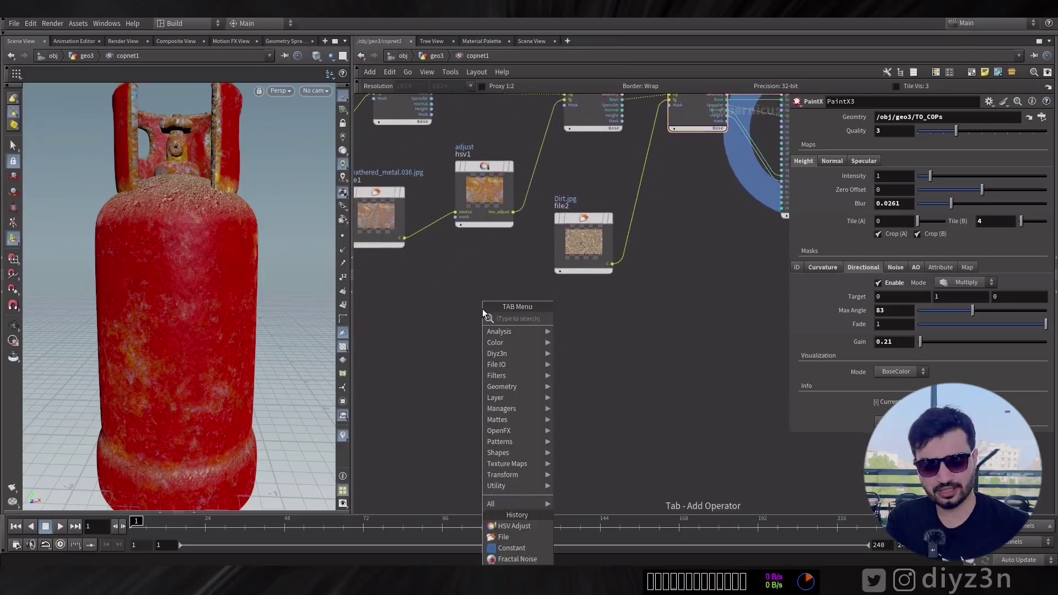
type("sop")
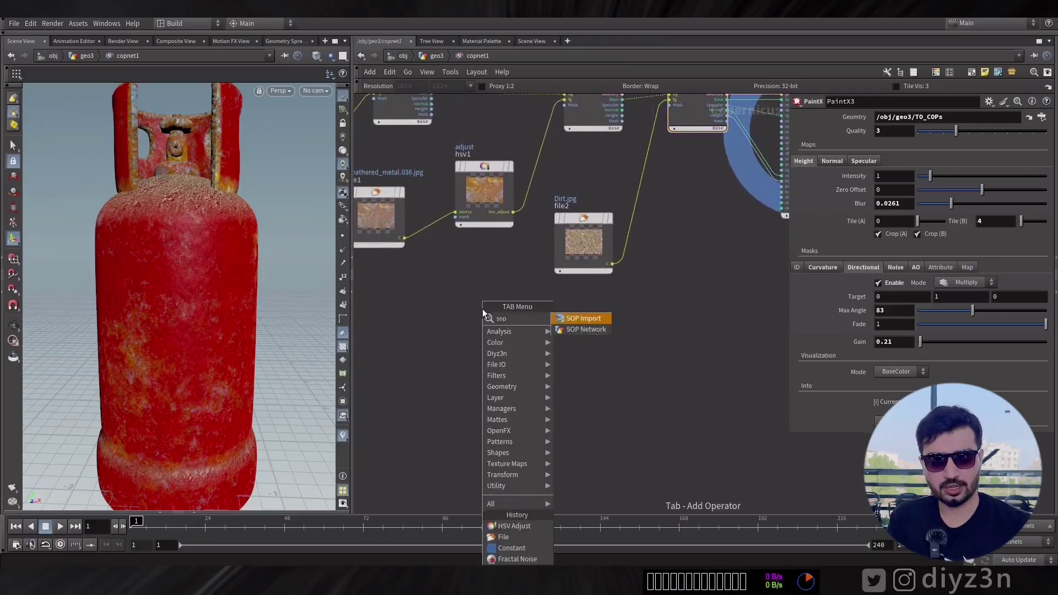
left_click(558, 319)
left_click(487, 313)
left_click(1042, 131)
double_click(984, 114)
- Add a Geometry to Layer node fed by sopimport1 and display its mask in the viewport
mouse_move(488, 312)
key("Tab")
type("lay")
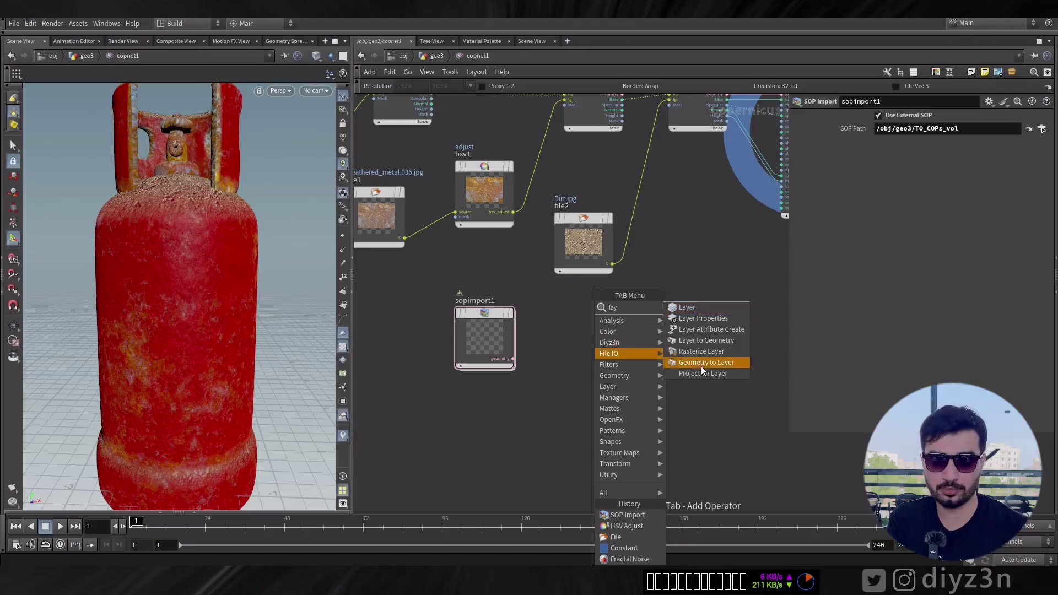
left_click(701, 366)
left_click(575, 329)
middle_click_drag(261, 374, 153, 348)
middle_click_drag(719, 292, 645, 352)
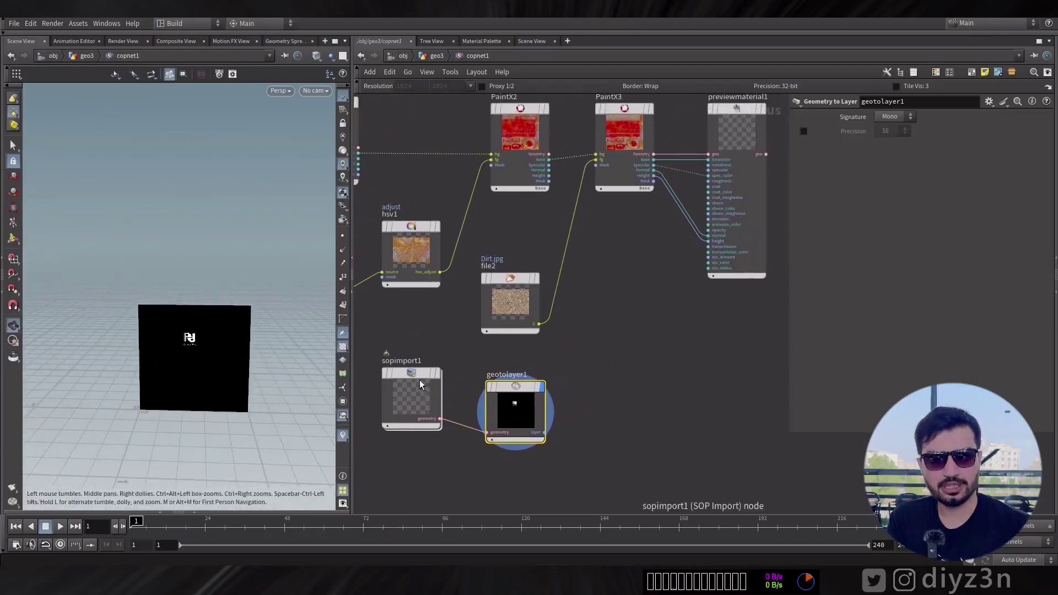
- Duplicate PaintX3 and insert the copy before previewmaterial1, connecting its outputs including normal and height to the material
scroll(567, 407, "up", 5)
middle_click_drag(685, 263, 649, 363)
scroll(656, 361, "down", 2)
left_click_drag(626, 226, 732, 226)
left_click_drag(480, 227, 588, 238, "alt")
scroll(586, 392, "up", 3)
scroll(643, 359, "down", 1)
middle_click_drag(643, 358, 601, 399)
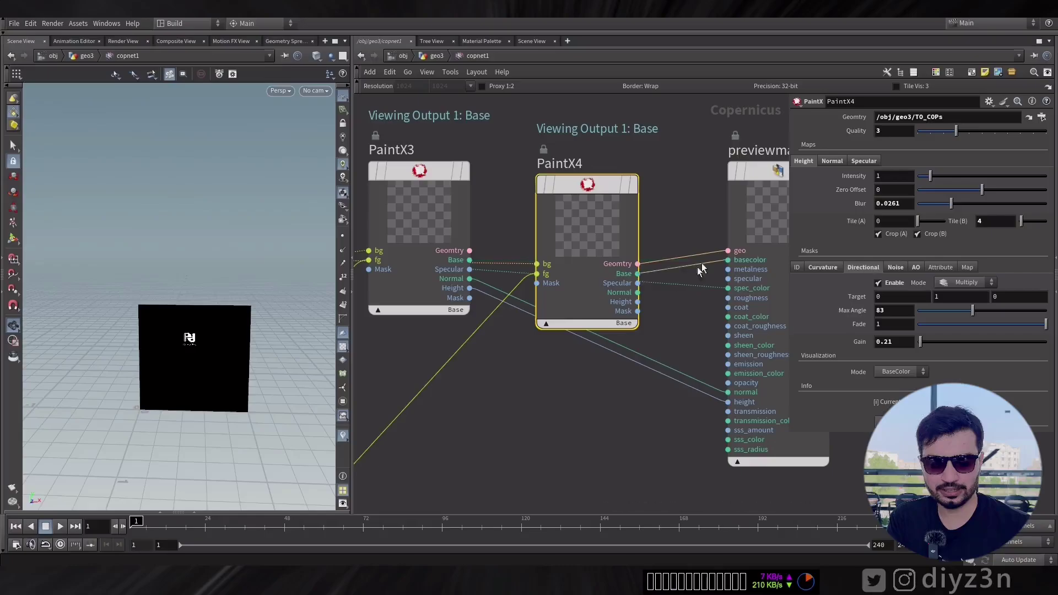
left_click_drag(638, 292, 727, 402)
left_click_drag(527, 267, 536, 264)
- Add a Constant node with the RGBA signature and connect it to PaintX4's fg input
middle_click_drag(542, 388, 621, 263)
scroll(621, 263, "down", 2)
mouse_move(427, 441)
left_mouse_down()
mouse_move(492, 413)
mouse_move(506, 430)
left_mouse_up()
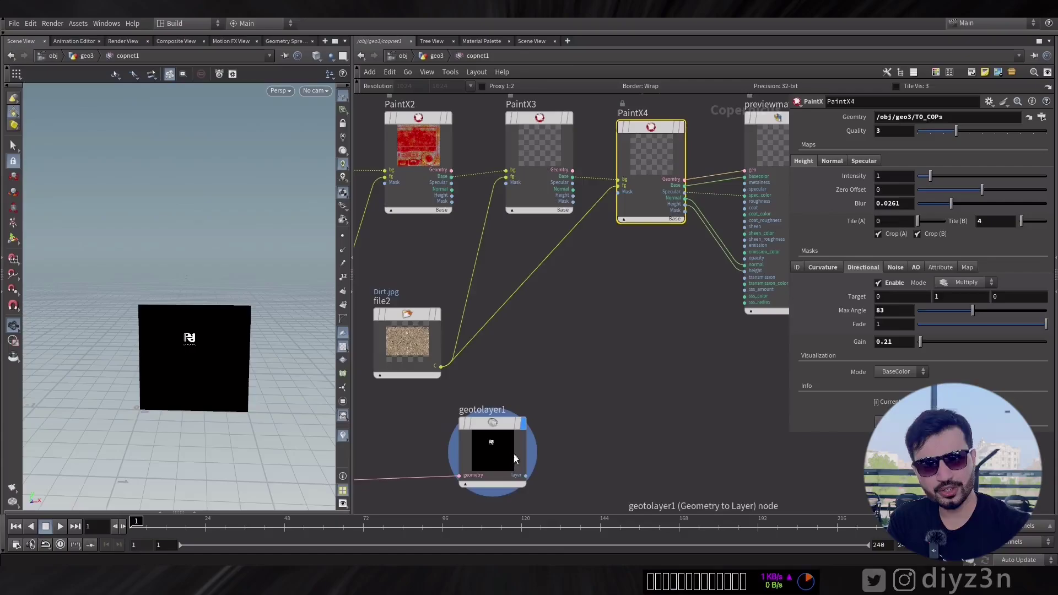
scroll(561, 297, "up", 2)
key("Tab")
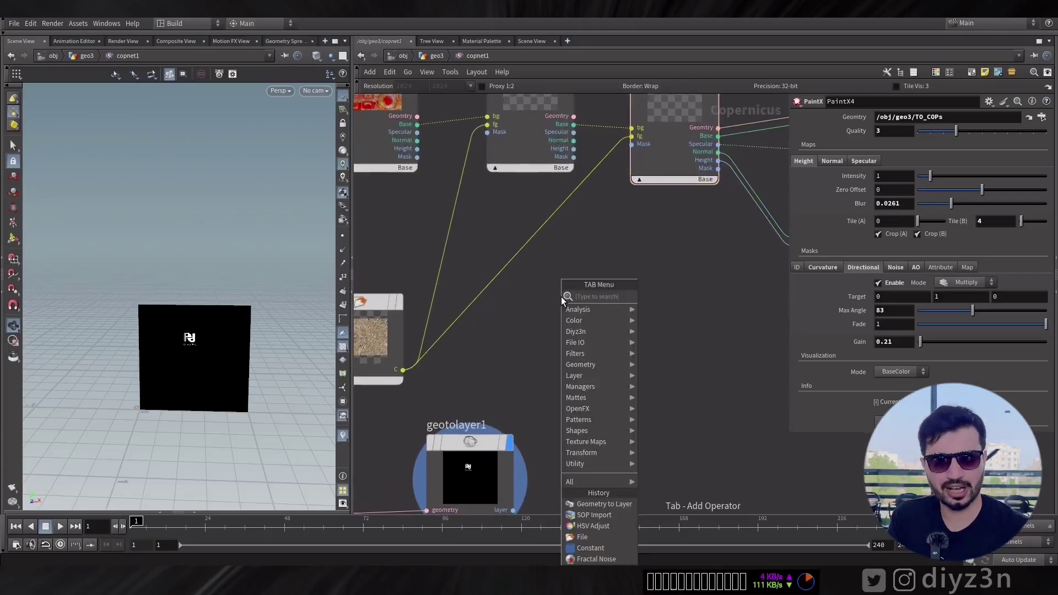
type("const")
left_click(642, 297)
left_click(590, 333)
left_click(912, 116)
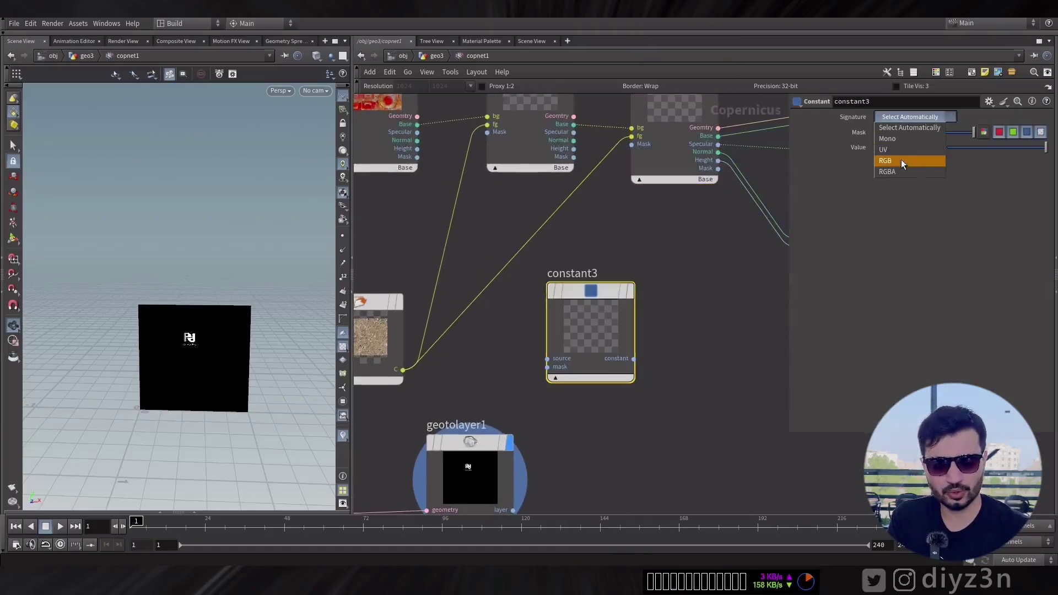
left_click(903, 171)
left_click_drag(634, 358, 631, 136)
- Connect geotolayer1's layer output to PaintX4's Mask input and display previewmaterial1 in the viewport
left_click_drag(591, 330, 531, 281)
left_click_drag(470, 474, 541, 413)
left_click_drag(630, 363, 632, 144)
mouse_move(658, 279)
middle_mouse_down()
mouse_move(638, 331)
mouse_move(501, 446)
middle_mouse_up()
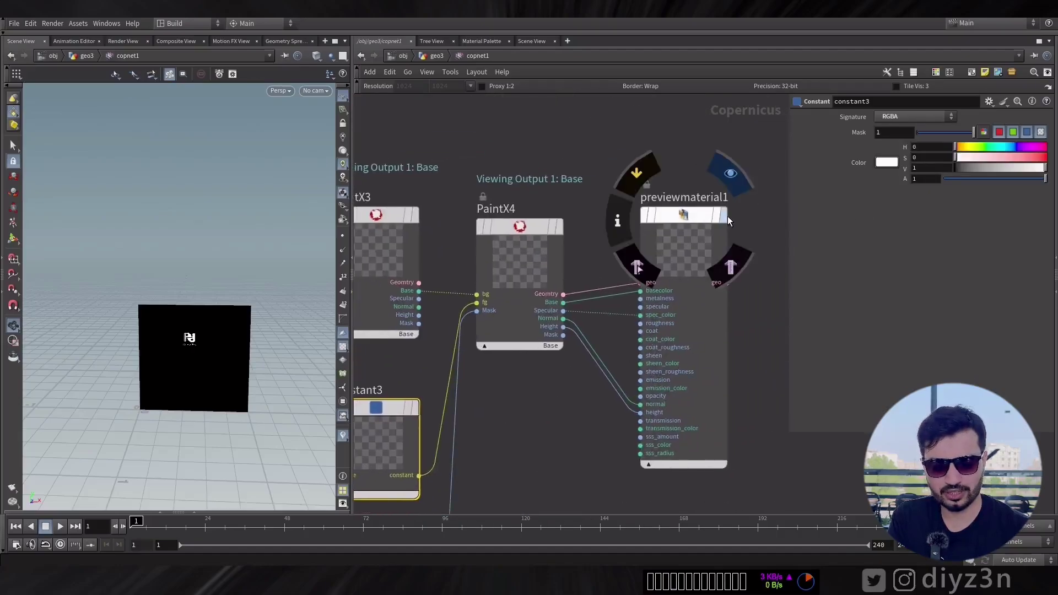
middle_click_drag(58, 330, 168, 274)
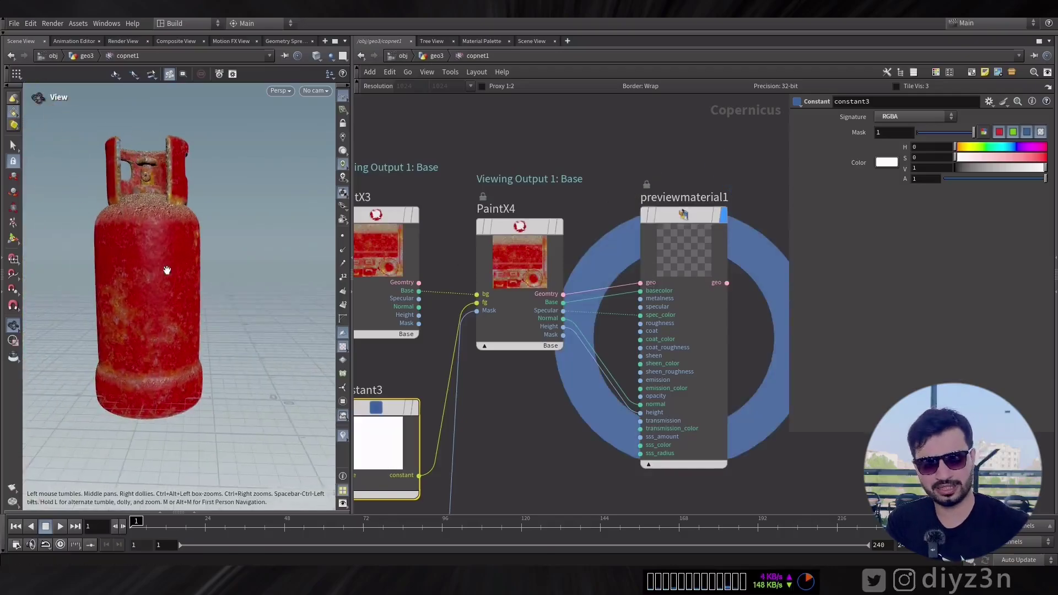
left_click_drag(167, 273, 185, 267)
- Turn off PaintX4's directional mask and check its noise, AO and curvature mask settings
left_click(520, 259)
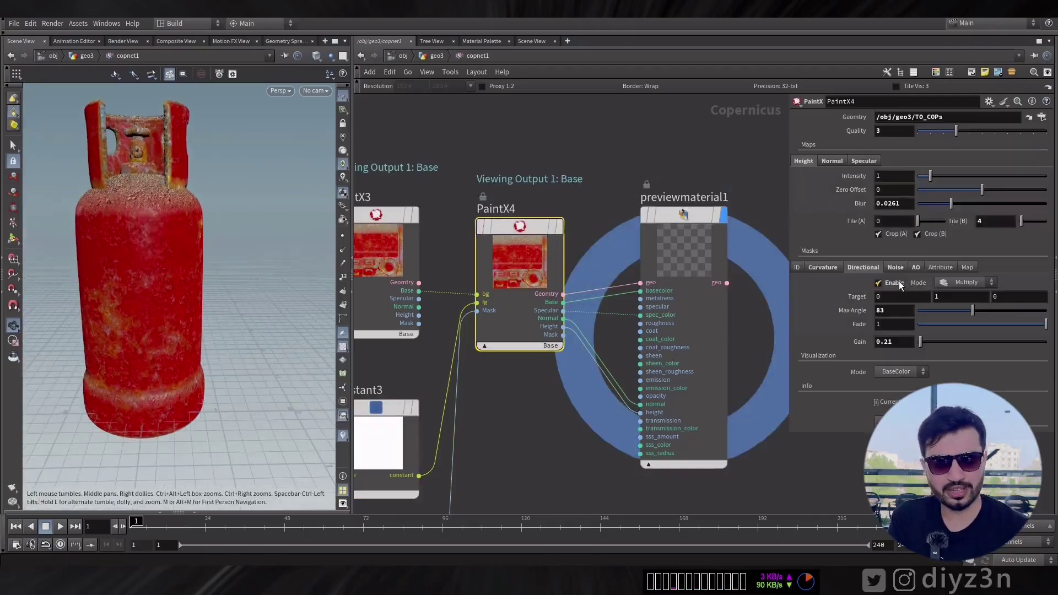
left_click(879, 283)
left_click(894, 268)
left_click(917, 268)
left_click(827, 269)
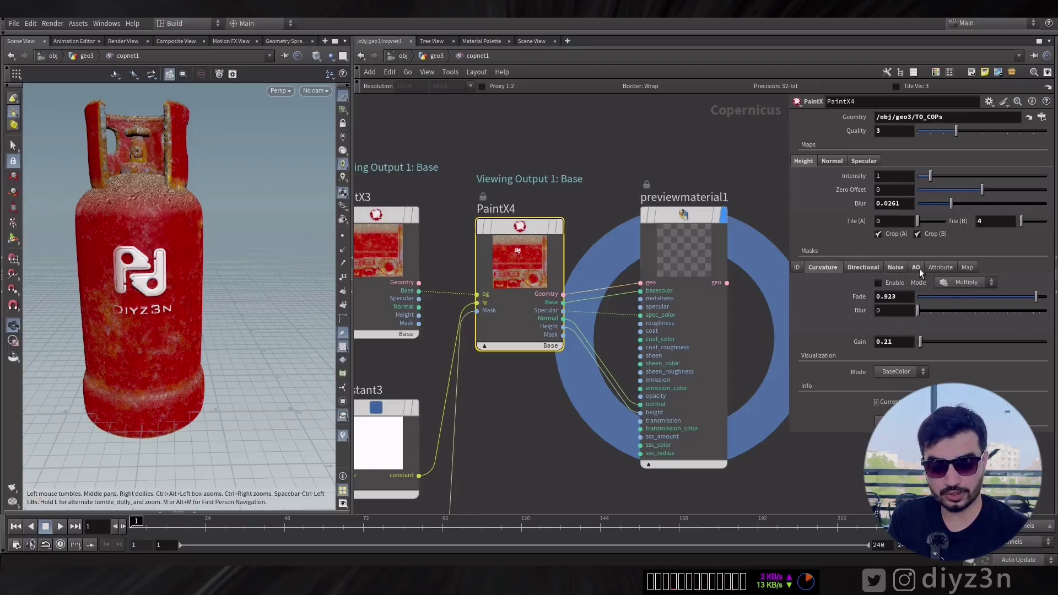
right_click_drag(218, 234, 243, 248)
- Enable PaintX4's noise mask in Overlay mode with intensity 0.742 and size 0.275
left_click(892, 284)
left_click(955, 282)
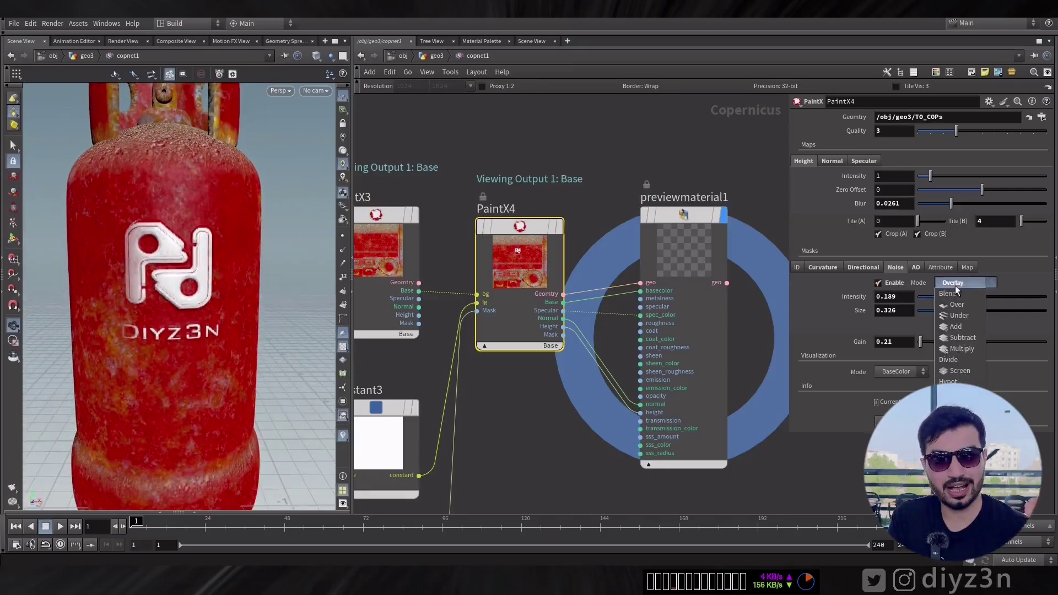
left_click(895, 342)
left_click_drag(1027, 298, 1048, 302)
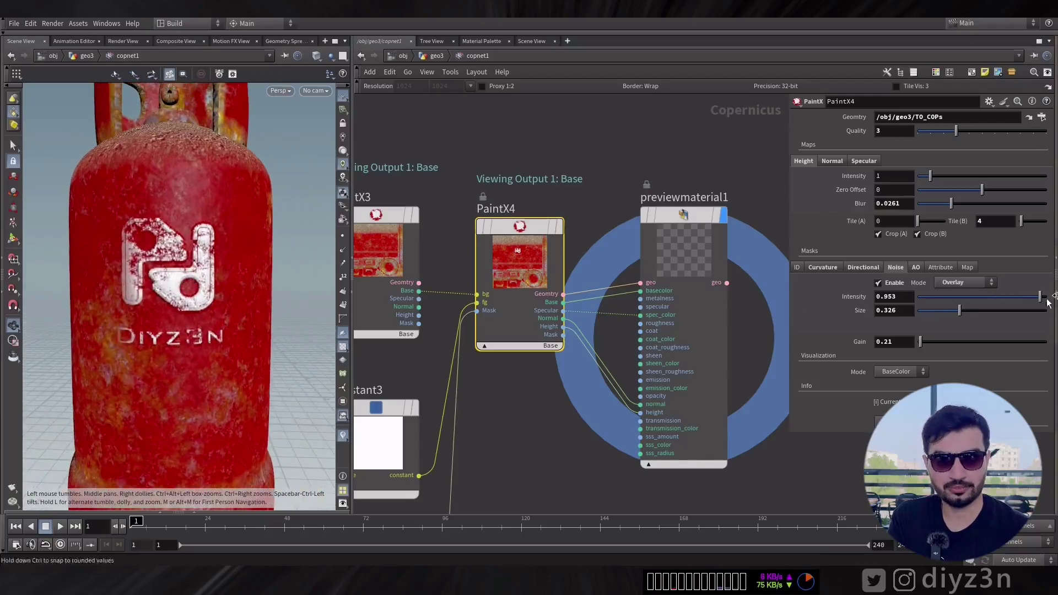
left_click(1012, 300)
left_click_drag(977, 310, 953, 313)
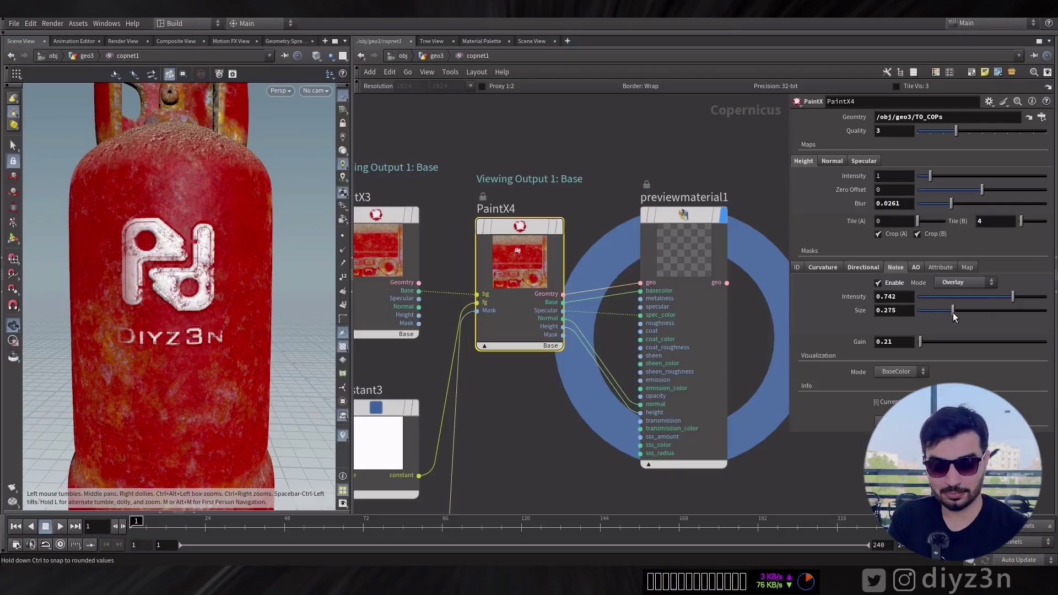
- Set PaintX4's quality to 4, its height intensity to 6.74 and its zero offset to about -0.0845
left_click_drag(133, 325, 189, 325)
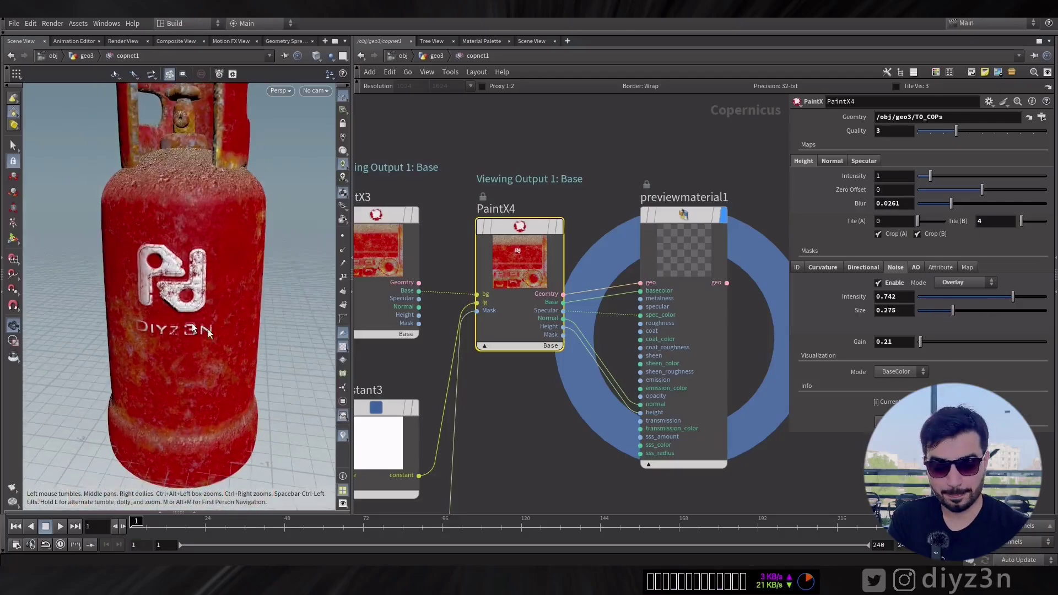
middle_click_drag(574, 407, 529, 344)
left_click_drag(202, 311, 224, 303)
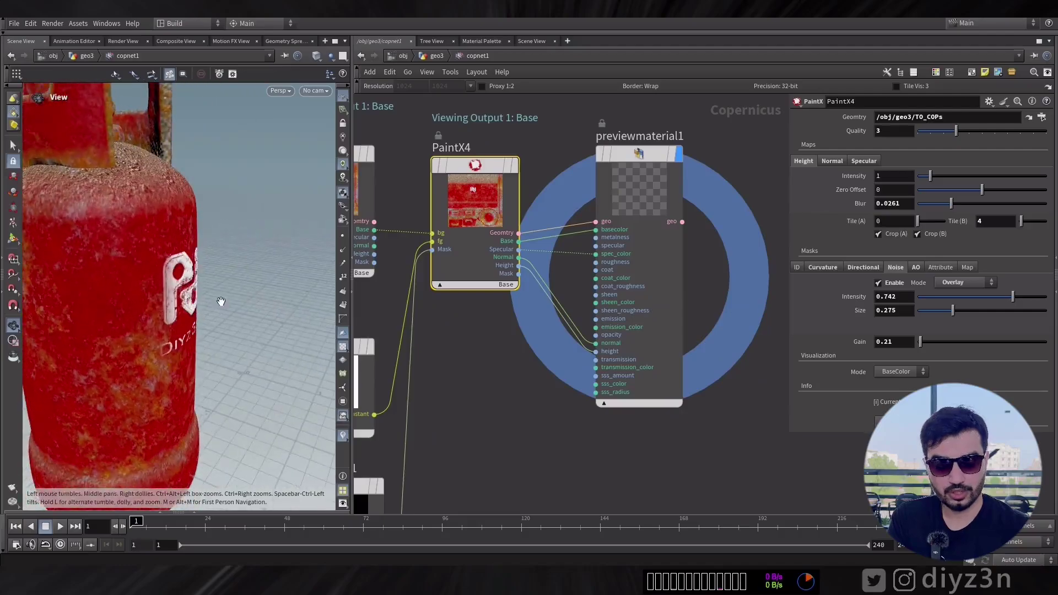
right_click_drag(224, 303, 307, 300)
mouse_move(930, 176)
left_mouse_down()
mouse_move(963, 176)
mouse_move(936, 190)
left_mouse_up()
left_click_drag(956, 130, 969, 134)
left_click_drag(936, 190, 928, 187)
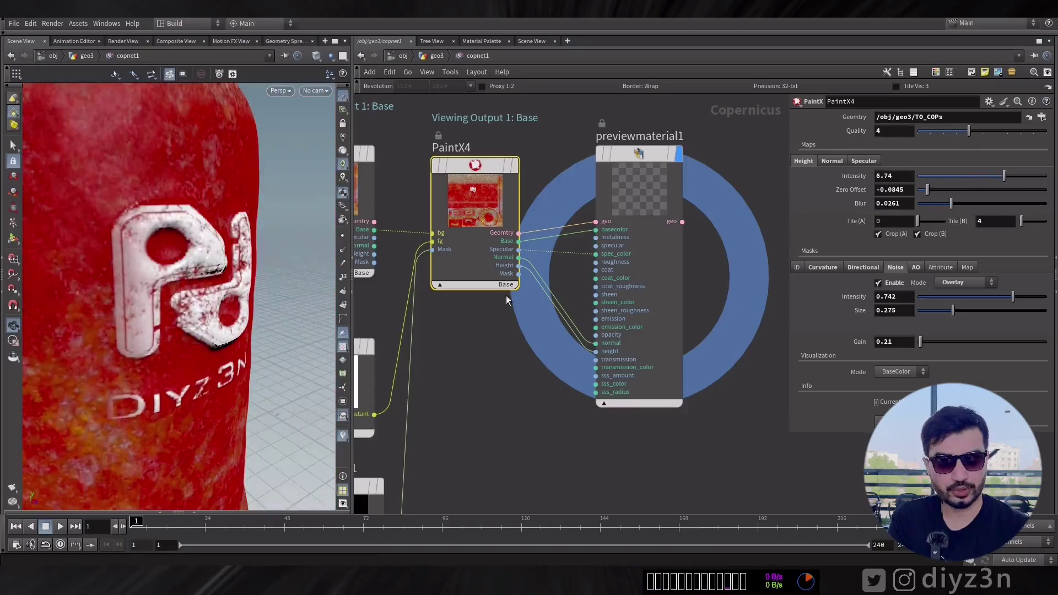
- Set previewmaterial1's Height Scale to -0.1 in its normals and displacement settings
scroll(557, 358, "up", 2)
left_click(661, 331)
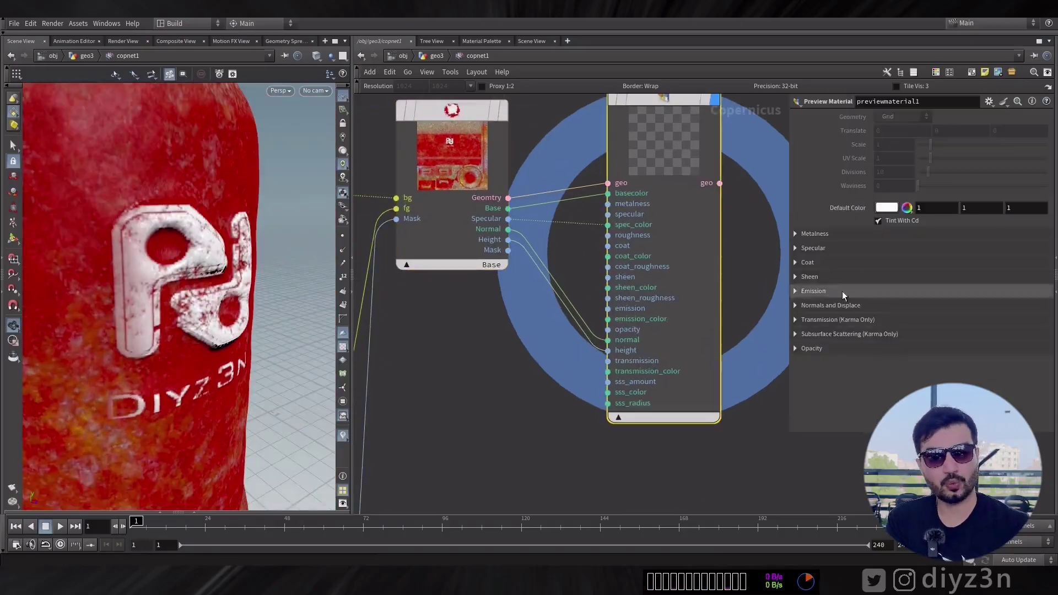
left_click(834, 305)
double_click(890, 336)
type("-1")
key("Return")
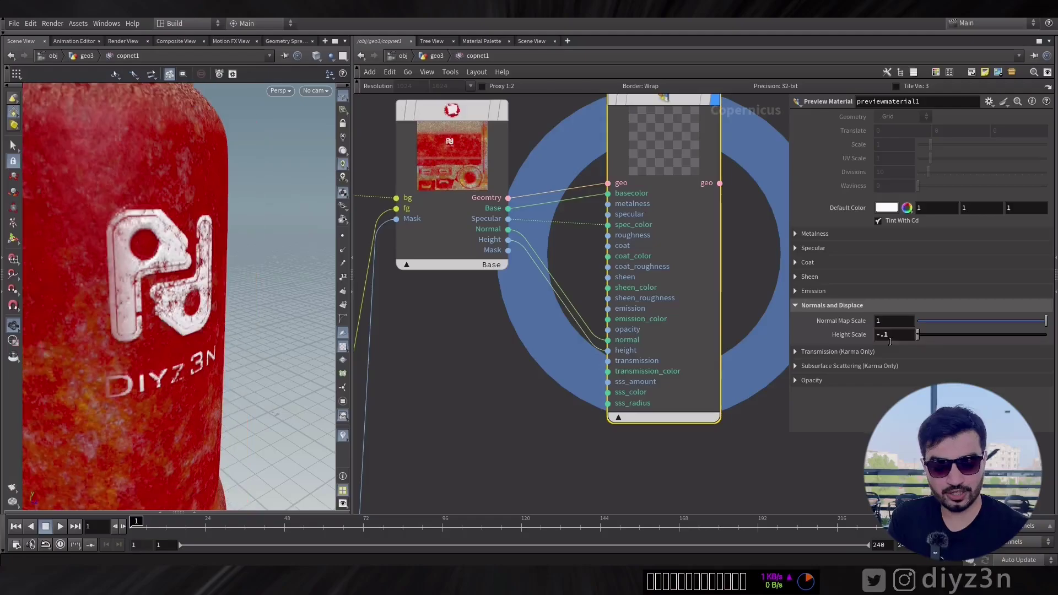
- Set PaintX4's height zero offset to -0.0991 and its height intensity to 2.1
mouse_move(215, 284)
middle_mouse_down()
mouse_move(270, 364)
mouse_move(210, 304)
middle_mouse_up()
scroll(270, 363, "down", 5)
left_click(452, 237)
left_click_drag(928, 190, 918, 190)
left_click_drag(1004, 176, 944, 176)
left_click_drag(191, 314, 851, 221)
scroll(205, 271, "down", 5)
left_click_drag(230, 284, 168, 281)
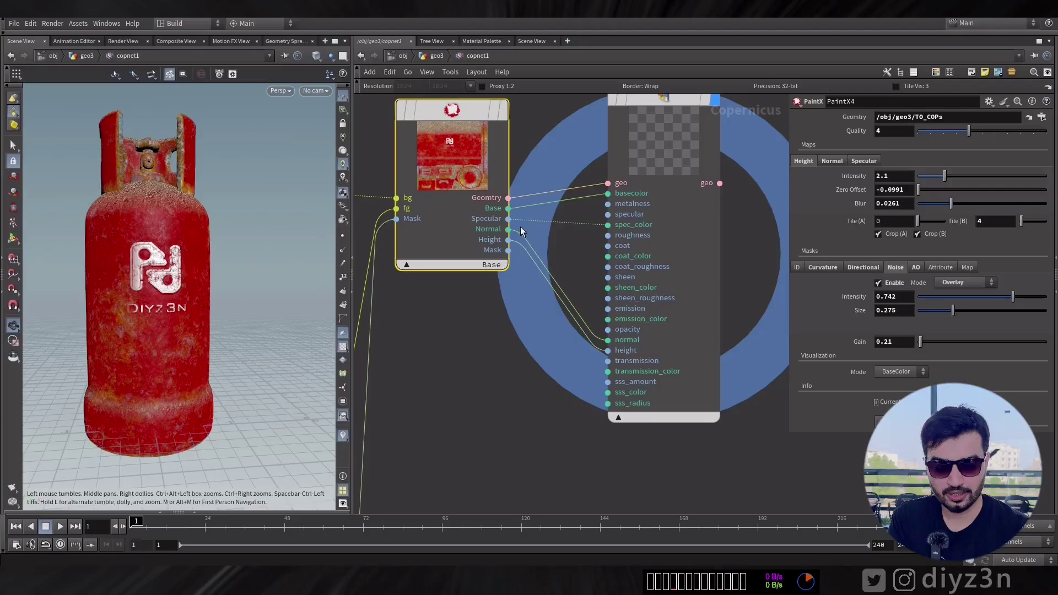
- Replace the material's basecolor connection from PaintX4 with PaintX3's Base output to try the logo as relief only
left_click(529, 206)
key("Delete")
middle_click_drag(455, 354, 643, 423)
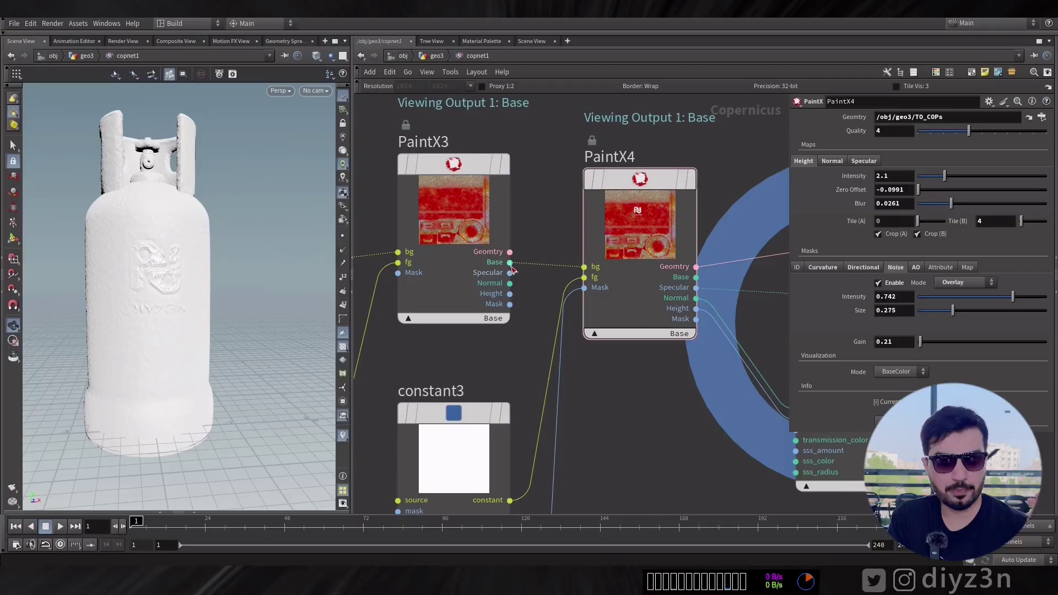
middle_click_drag(656, 388, 550, 401)
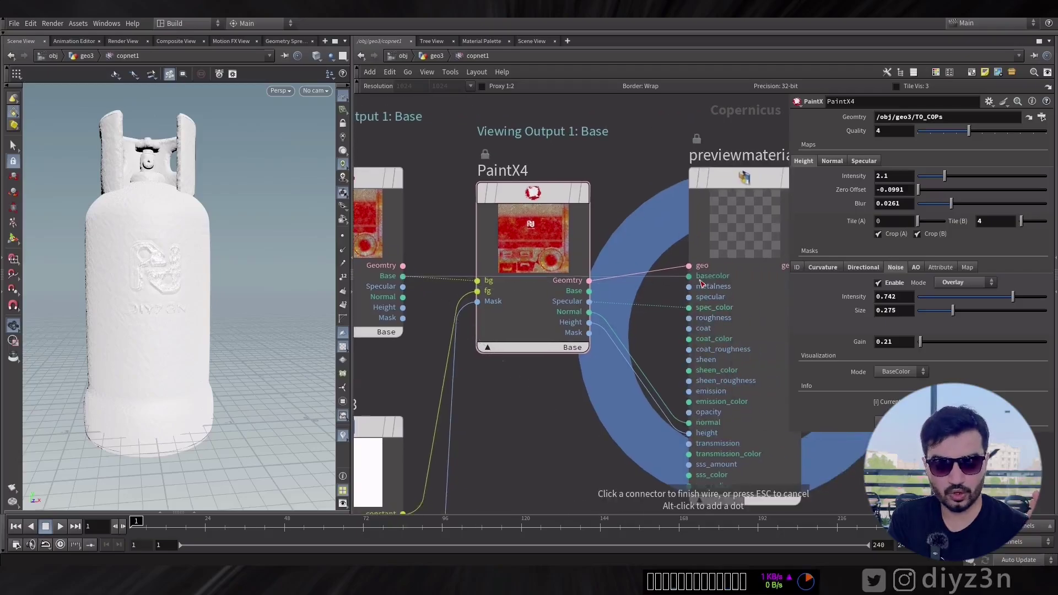
left_click(700, 281)
left_click_drag(219, 261, 203, 243)
middle_click_drag(617, 421, 574, 418)
left_click_drag(151, 296, 144, 326)
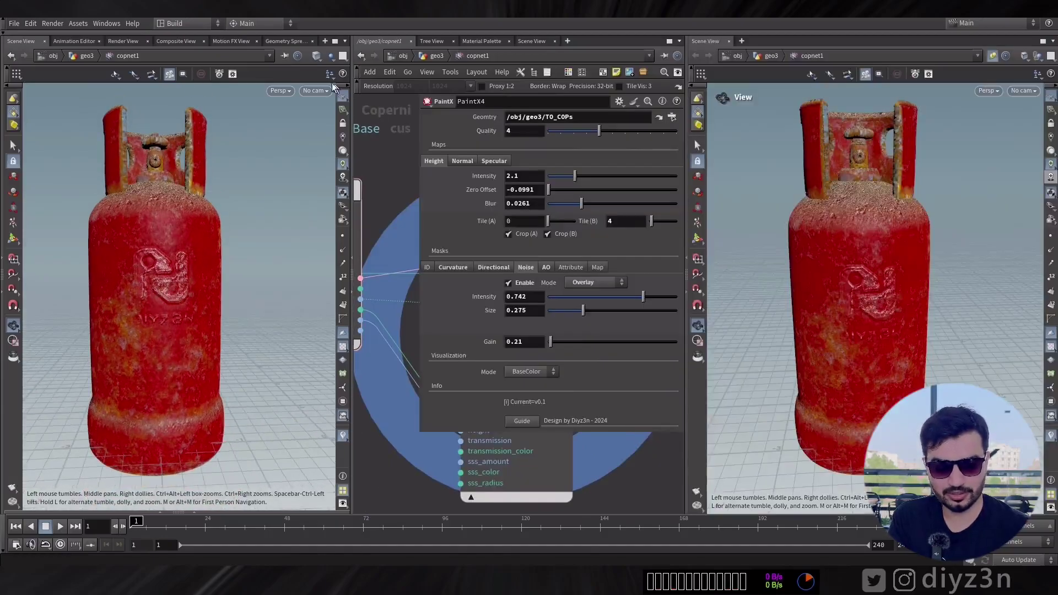
- Return to geo3 and stamp two logos one above the other on the cylinder's front with a radius of about 0.4
key("u")
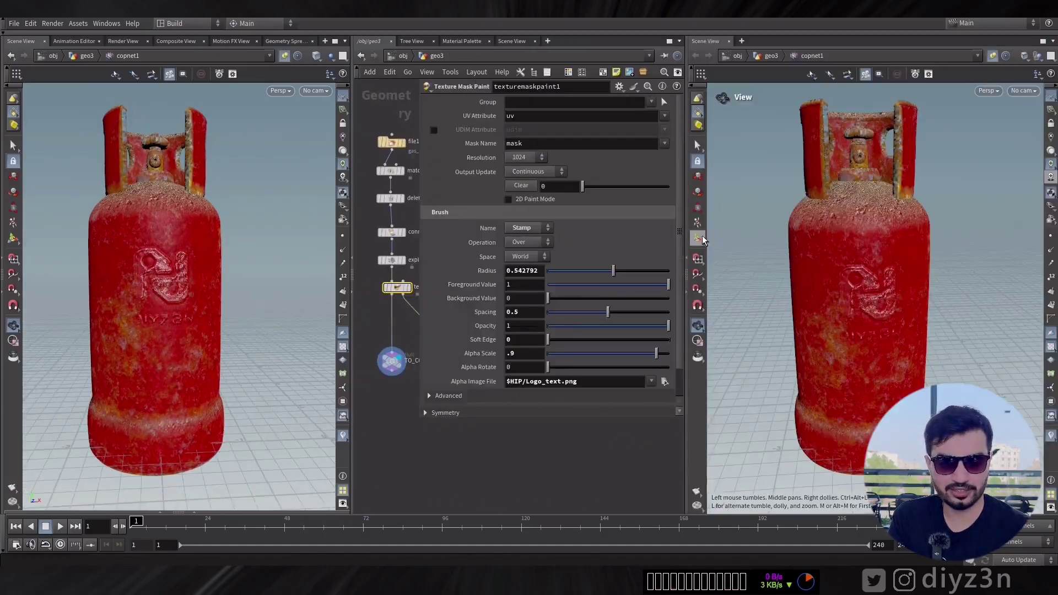
key("Return")
left_click(854, 265)
left_click(854, 349)
left_click_drag(184, 344, 186, 290)
left_click_drag(420, 313, 487, 309)
middle_click_drag(457, 250, 400, 250)
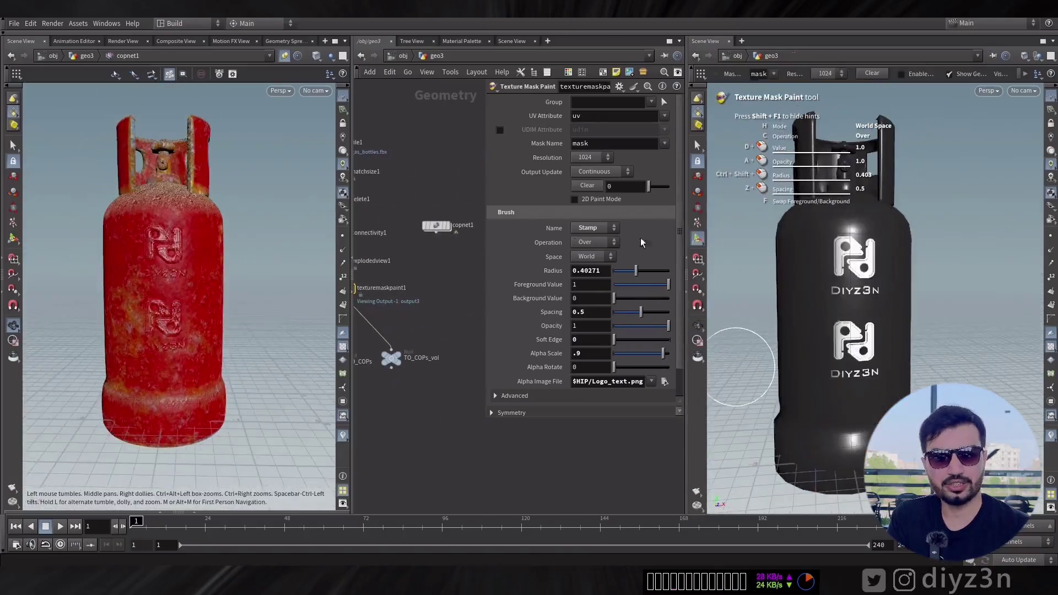
- Clear the painted mask and stamp a single logo on the cylinder's front
left_click(587, 185)
scroll(854, 308, "up", 3)
left_click(854, 308)
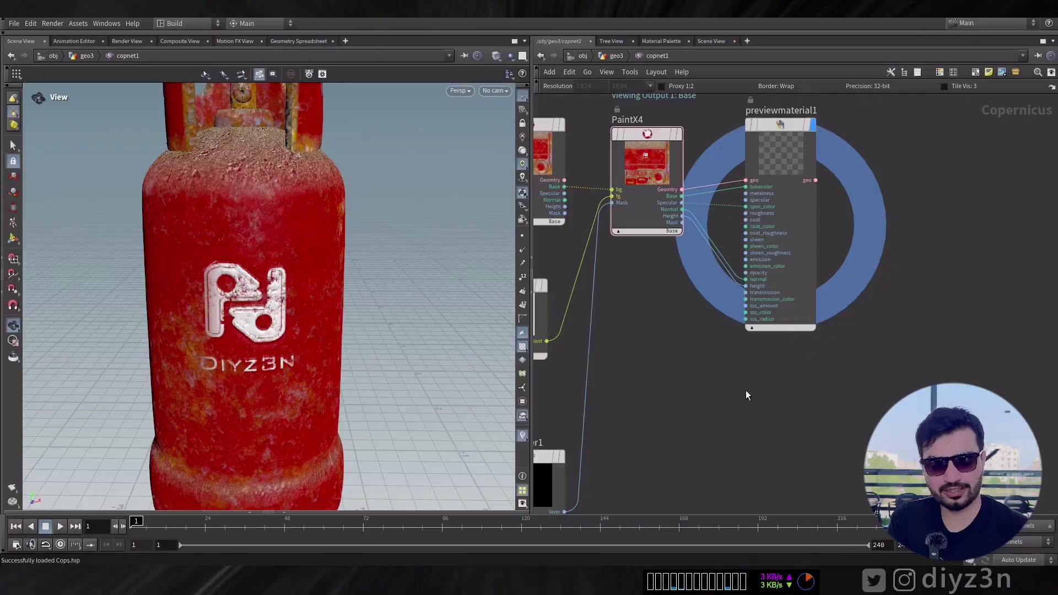
- Add a Null node in copnet1 fed by PaintX4's Base output and display it in the viewport
key("Tab")
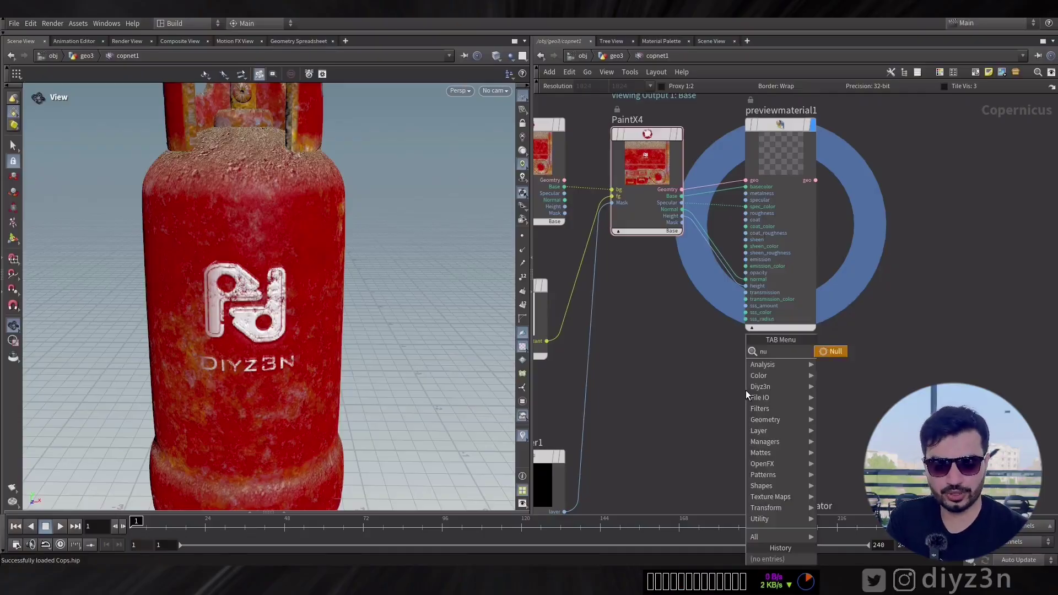
left_click(795, 401)
left_click(691, 343)
left_click_drag(684, 196, 699, 362)
left_click(722, 341)
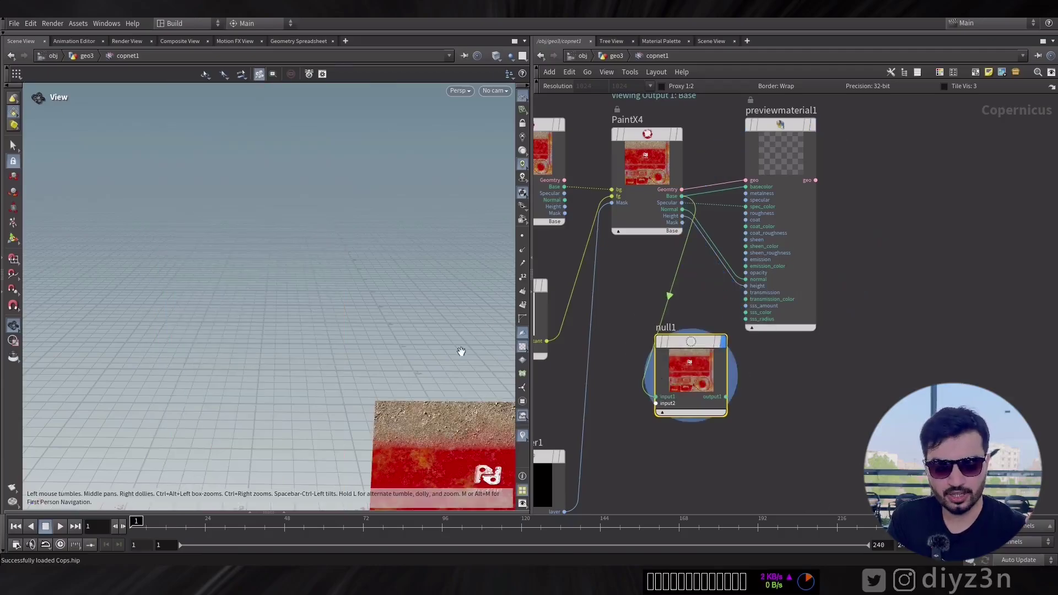
key("h")
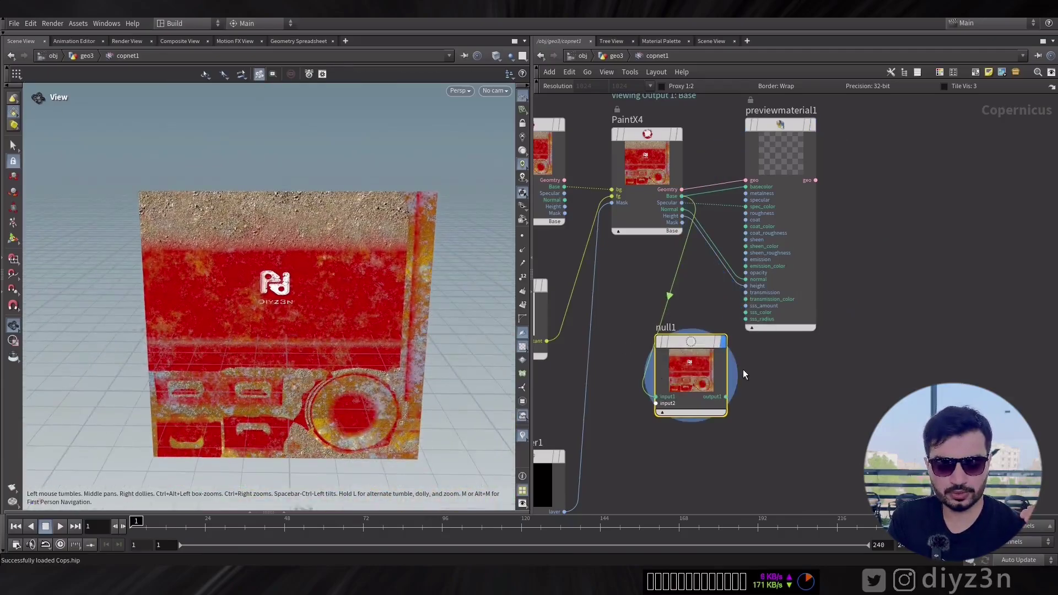
- Add a ROP Image Output node connected to null1 and show its parameters
key("Tab")
type("rop")
left_click(836, 362)
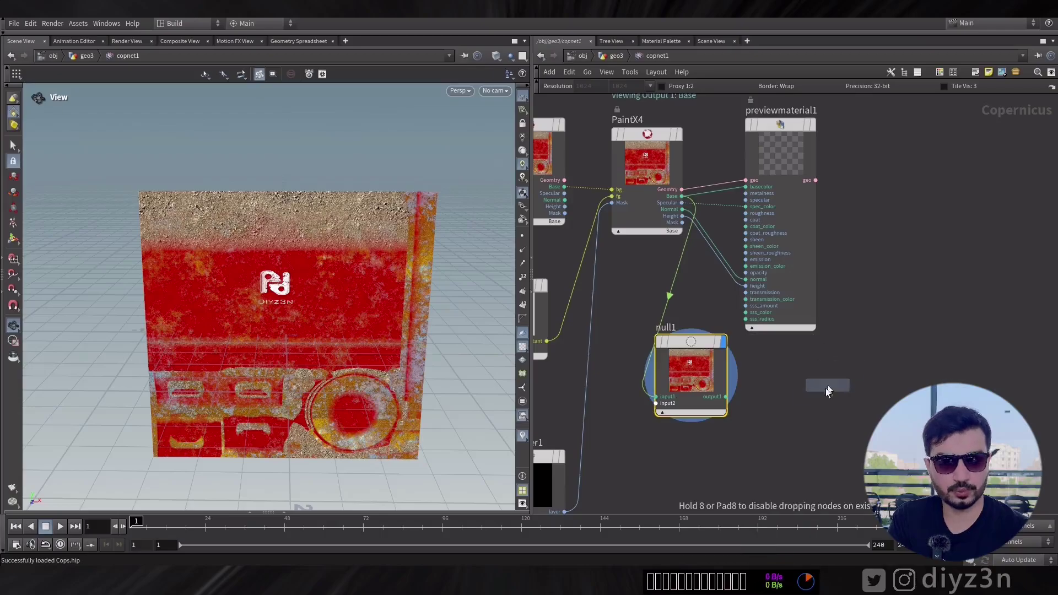
left_click(814, 399)
key("p")
- Set the ROP Image Output node's output file to $HIP/base.jpg
middle_click_drag(671, 423, 573, 395)
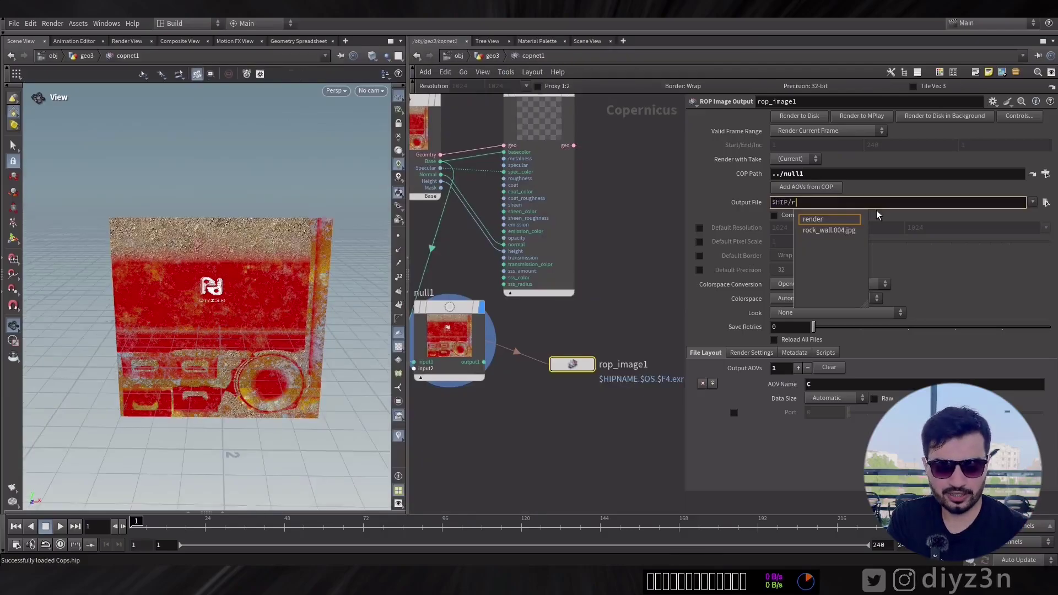
key("BackSpace")
type("ba")
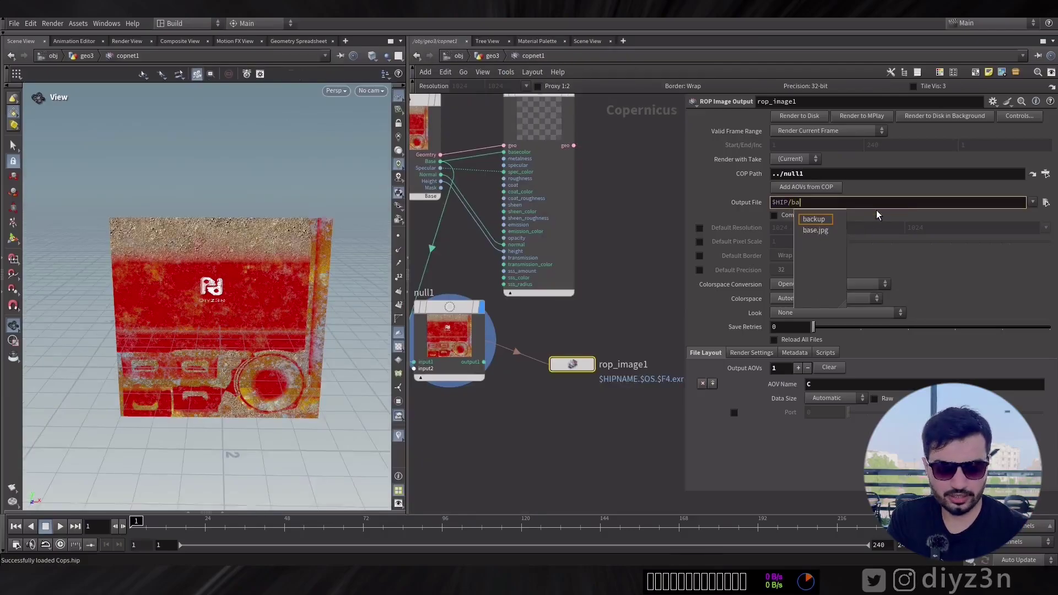
type("se.jpg")
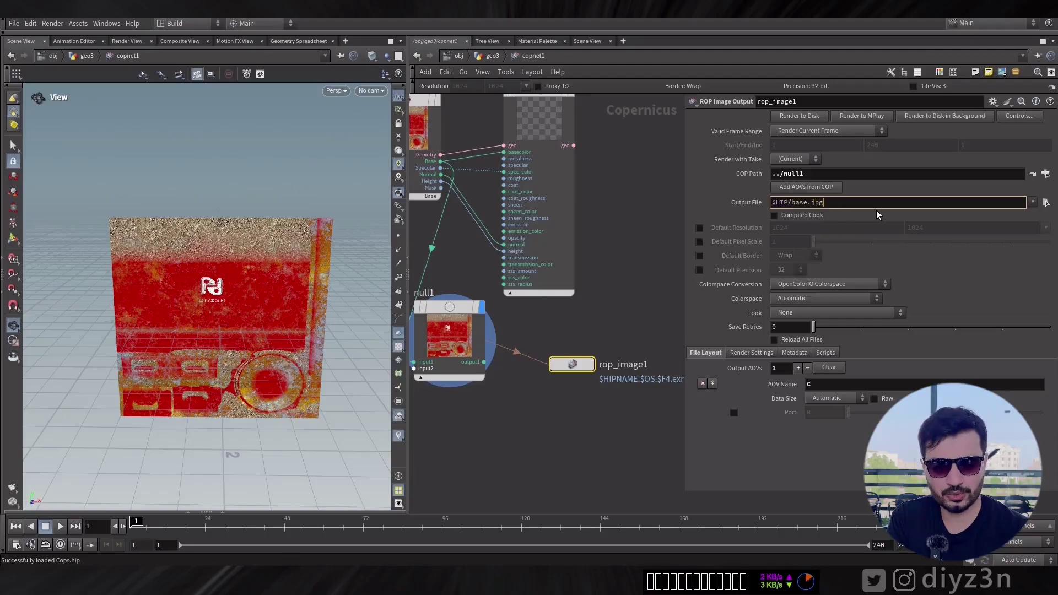
left_click(696, 229)
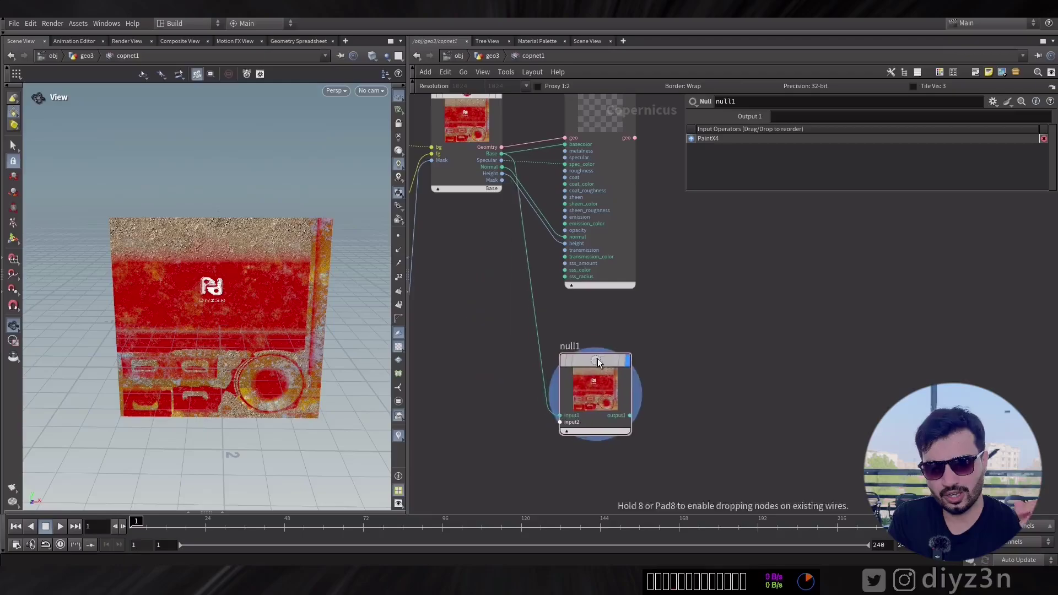
- Rename the null1 node as Base_OUT and copy it
double_click(590, 347)
type("nuBase_OUT")
key("Return")
left_click(603, 384)
key("ctrl+c")
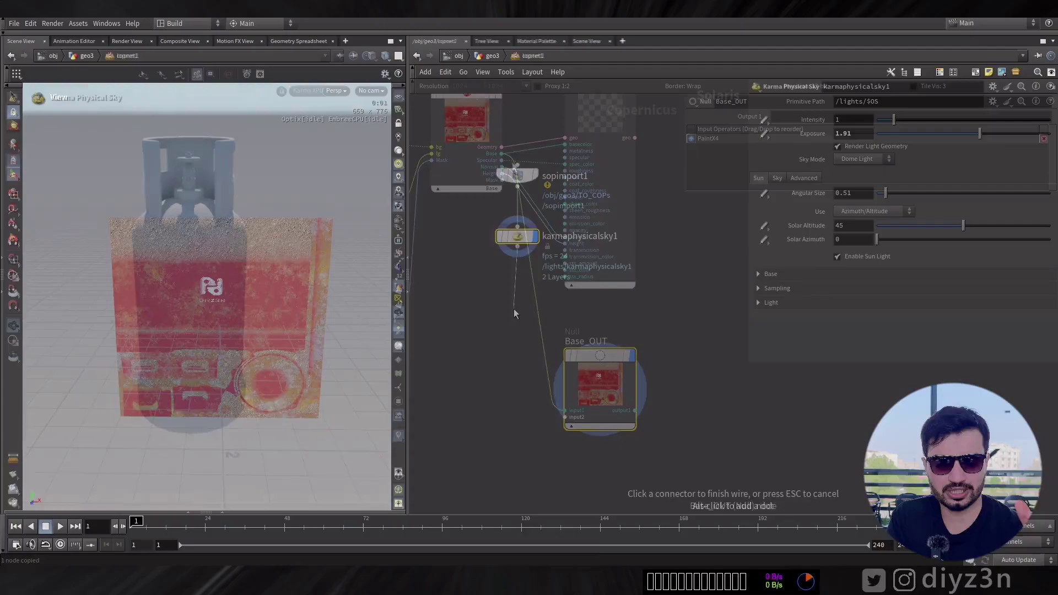
- In lopnet1, add a Quick Surface Material after karmaphysicalsky1 and assign it to the cylinder's mesh_0
key("Tab")
type("qu")
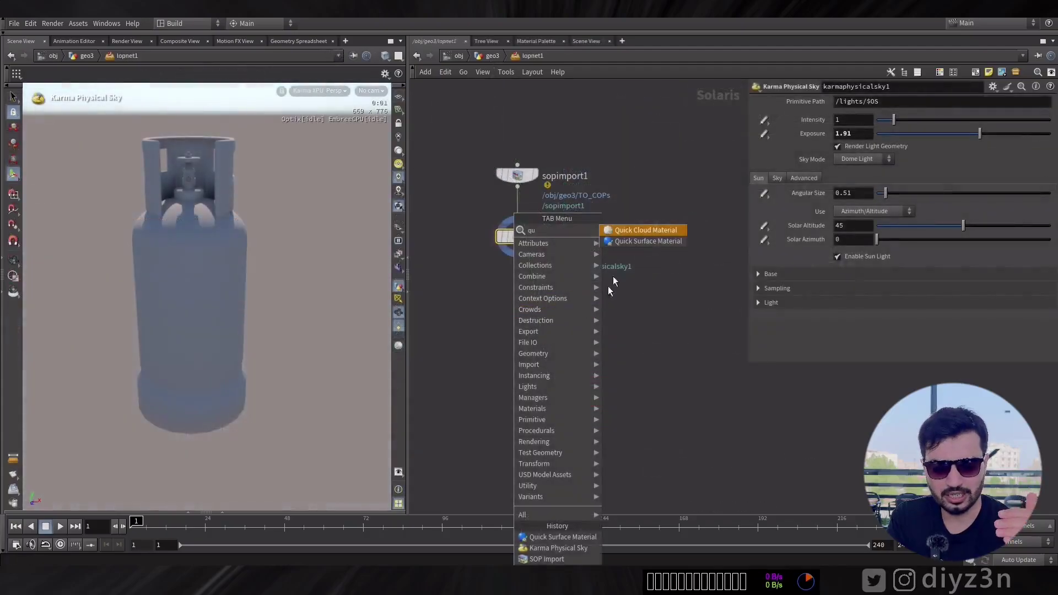
key("Down")
key("Return")
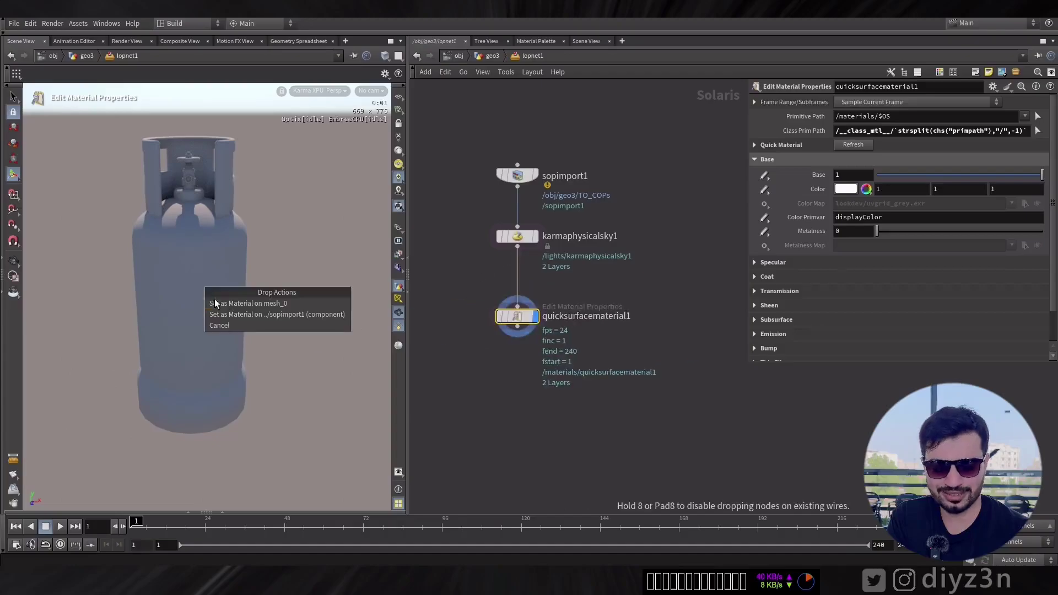
left_click(222, 304)
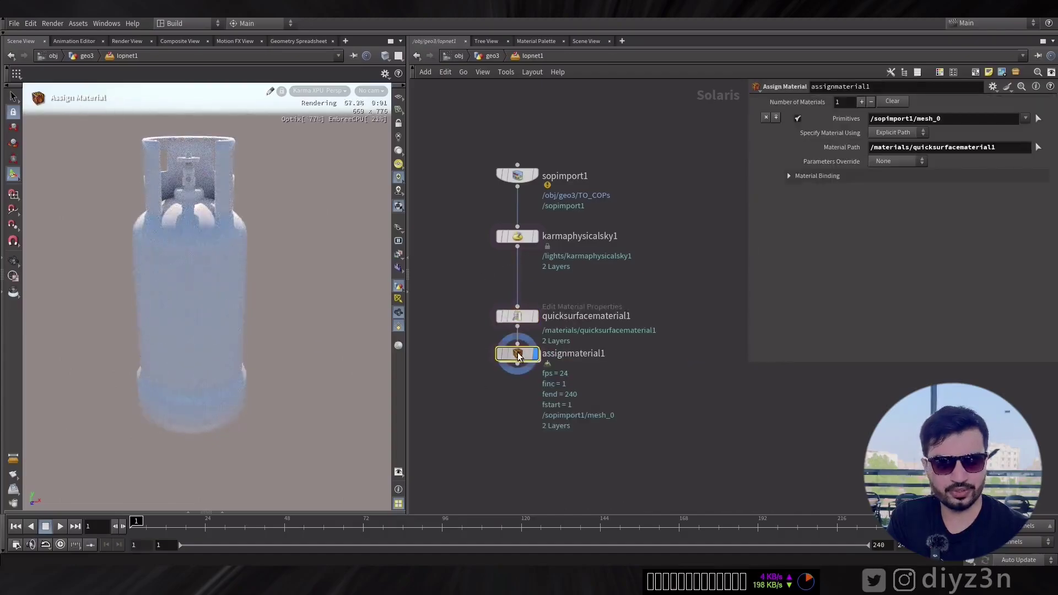
- Enable the quick surface material's base Color Map and set it to op:/obj/geo3/copnet1/Base_OUT
left_click(517, 322)
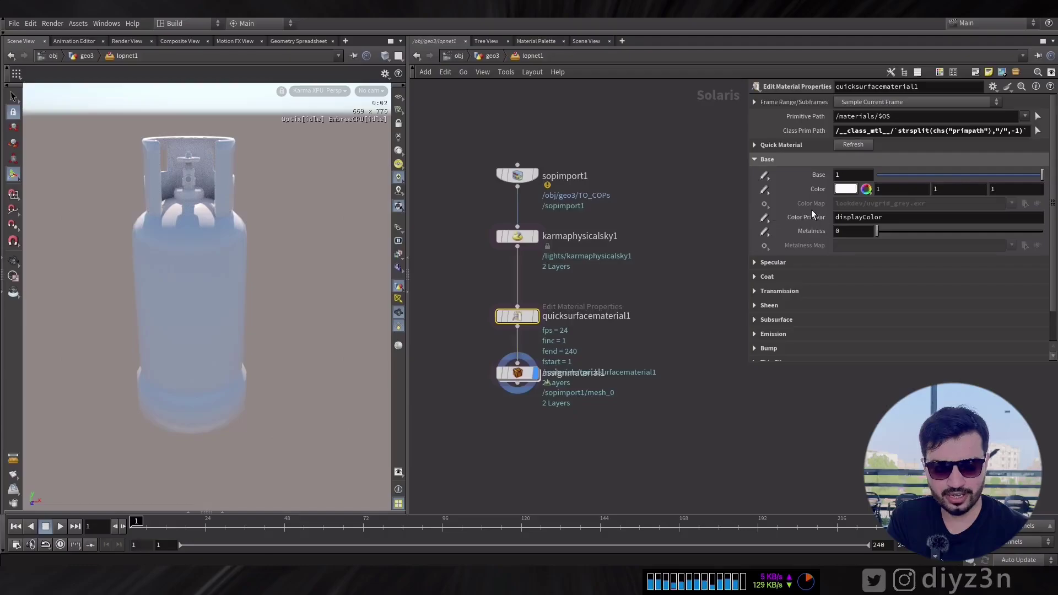
left_click(765, 205)
left_click(776, 218)
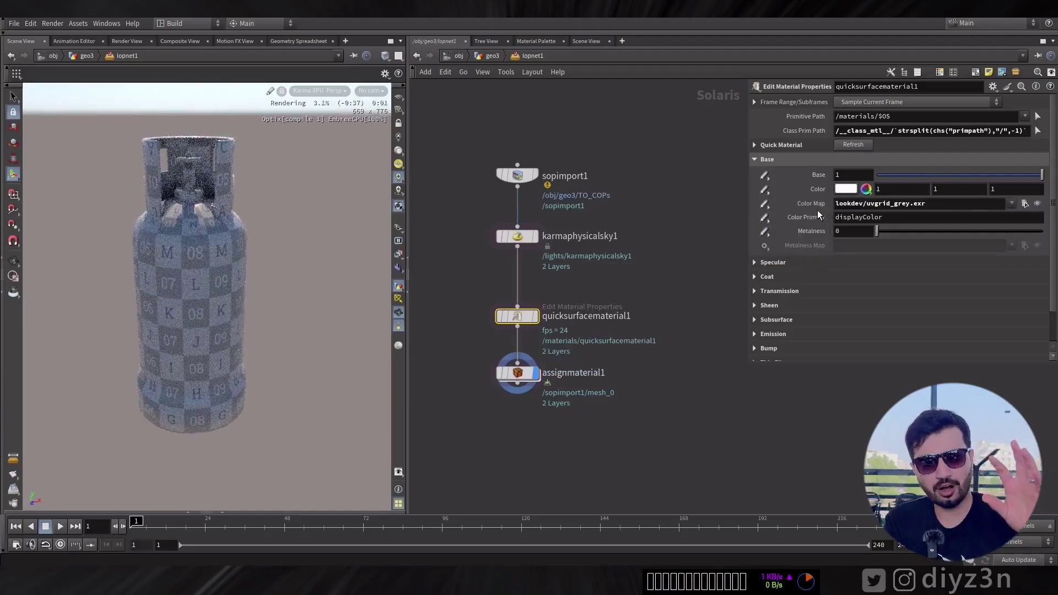
left_click(869, 205)
type("op:/obj/geo3/copnet1/Base_OUT")
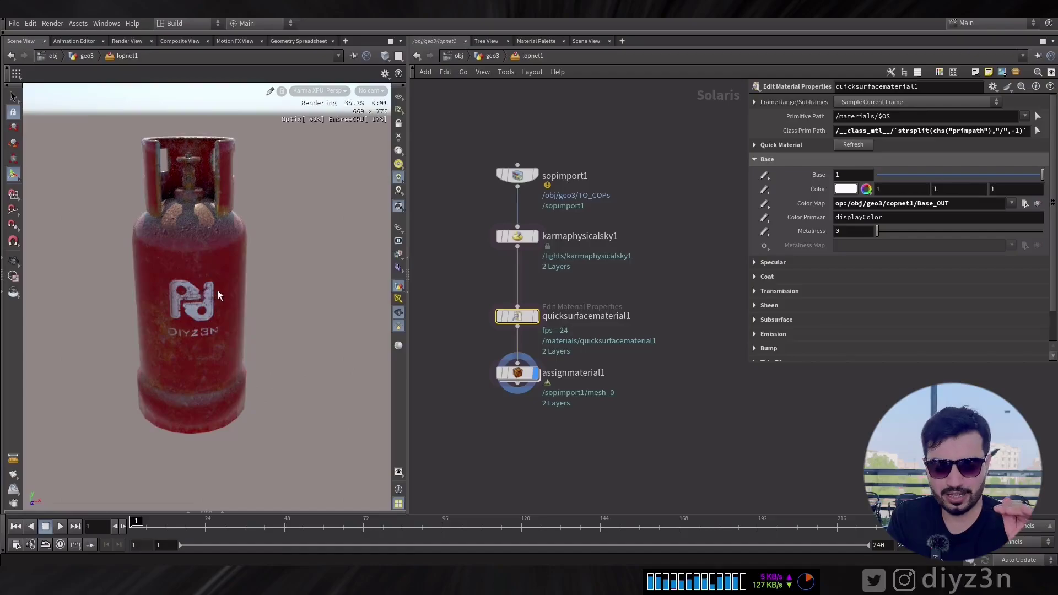
left_click_drag(207, 276, 210, 253, "alt")
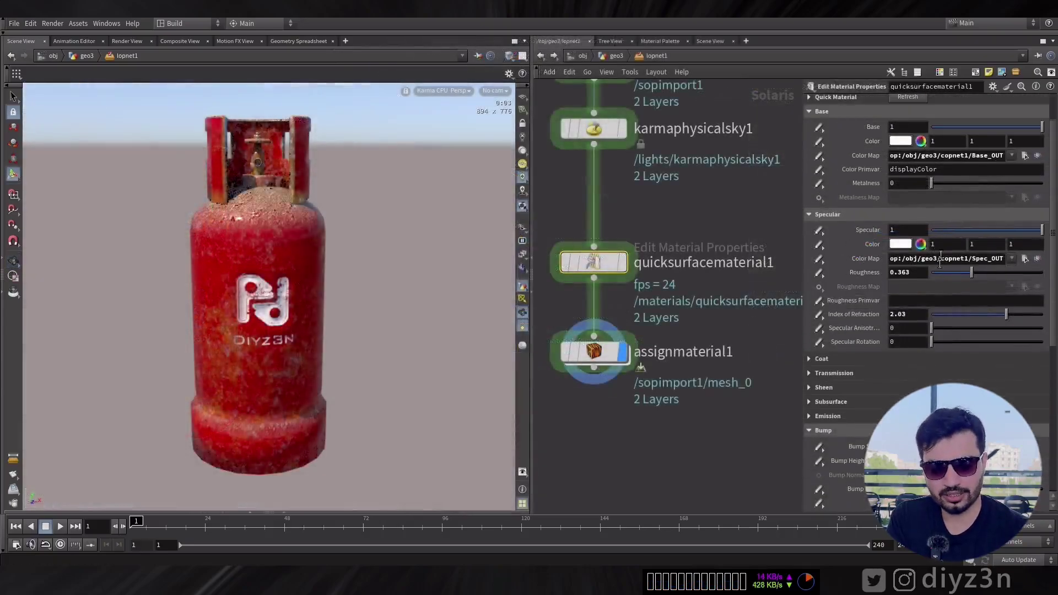
- Set the solar azimuth of karmaphysicalsky1 to 323
left_click(603, 134)
left_click_drag(1001, 241, 1038, 243)
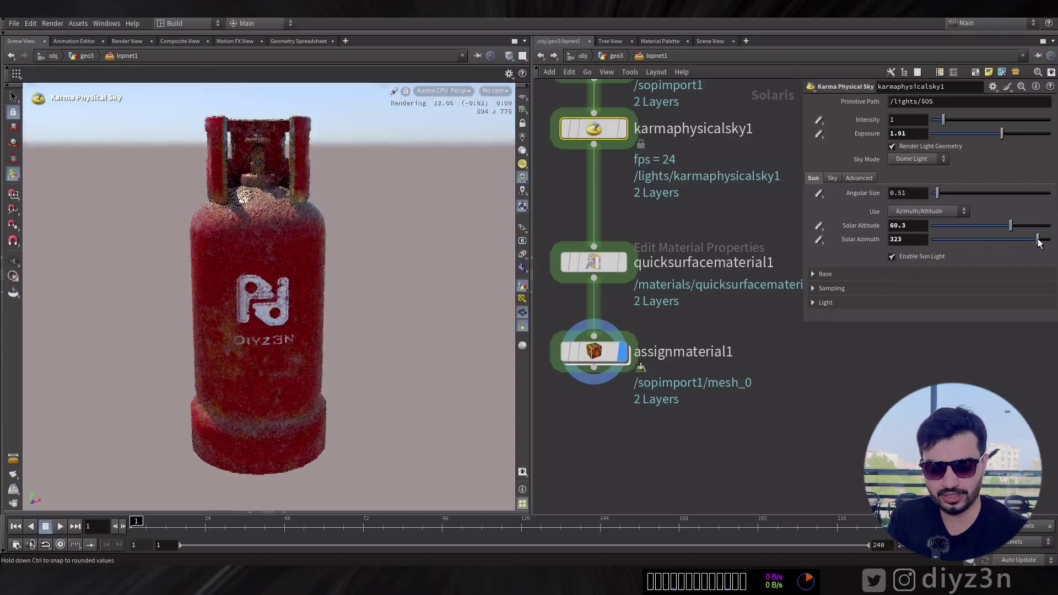